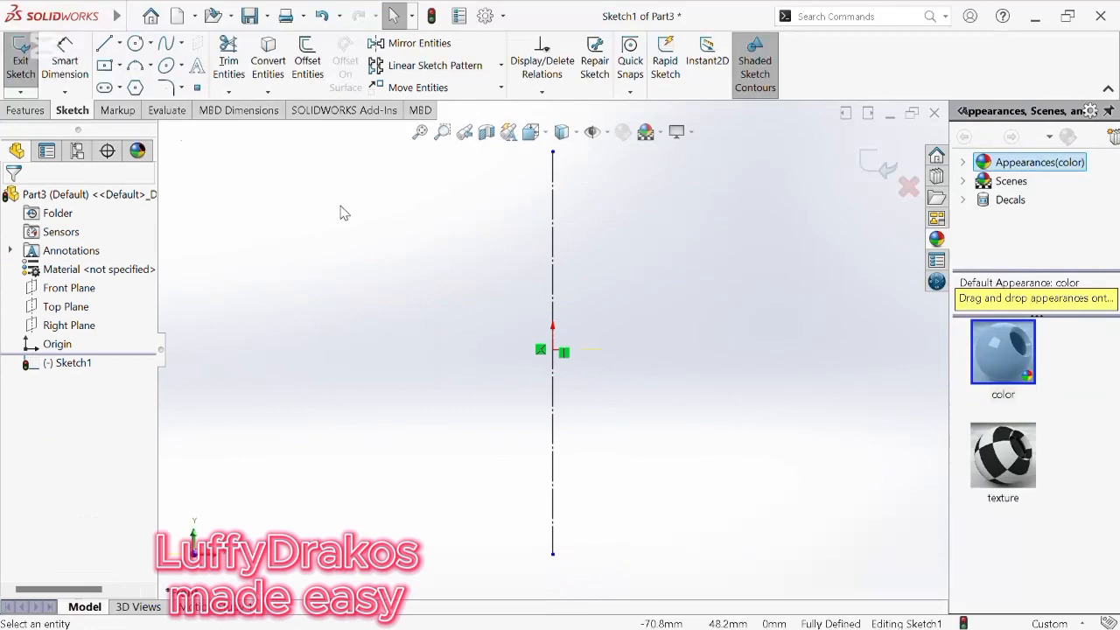
Step: Sketch a horizontal construction line crossing the vertical centerline above the origin, extending to both sides
click(294, 190)
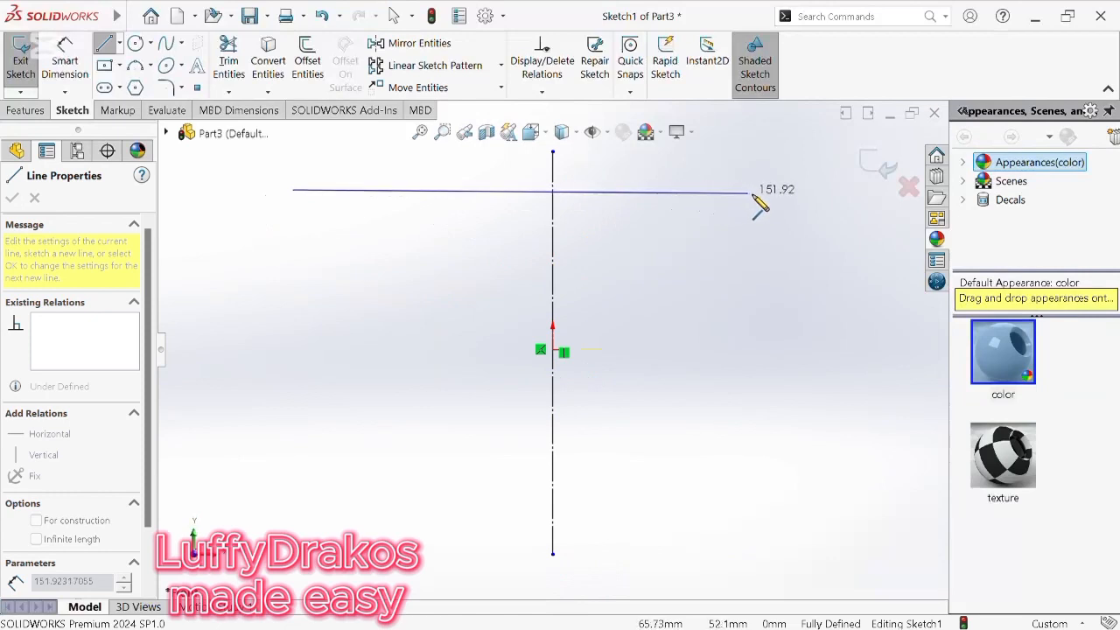
click(786, 190)
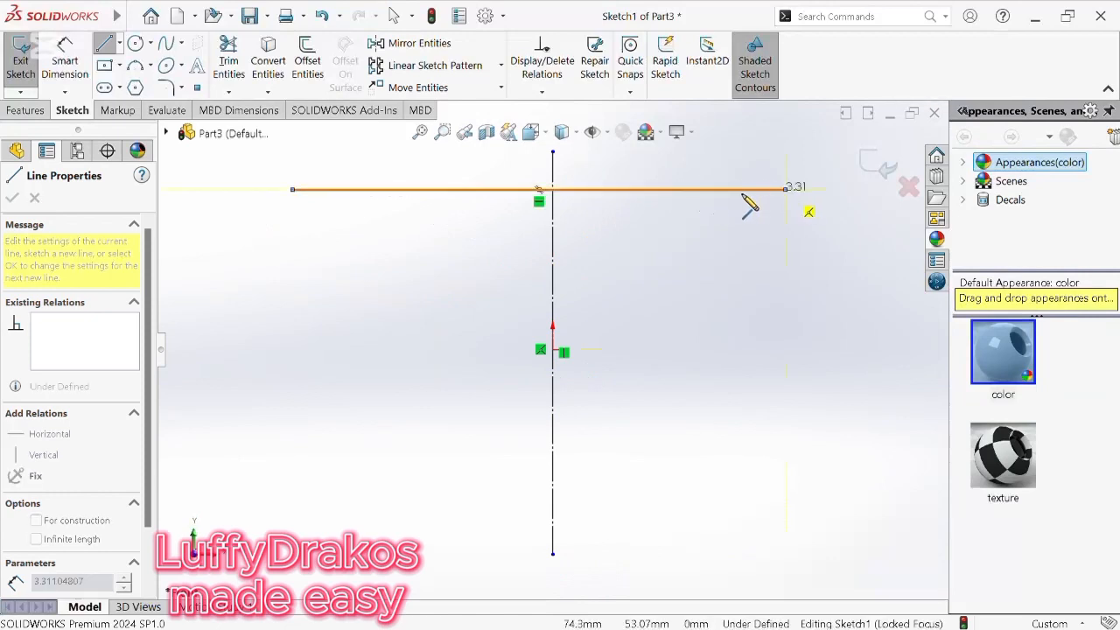
key(Escape)
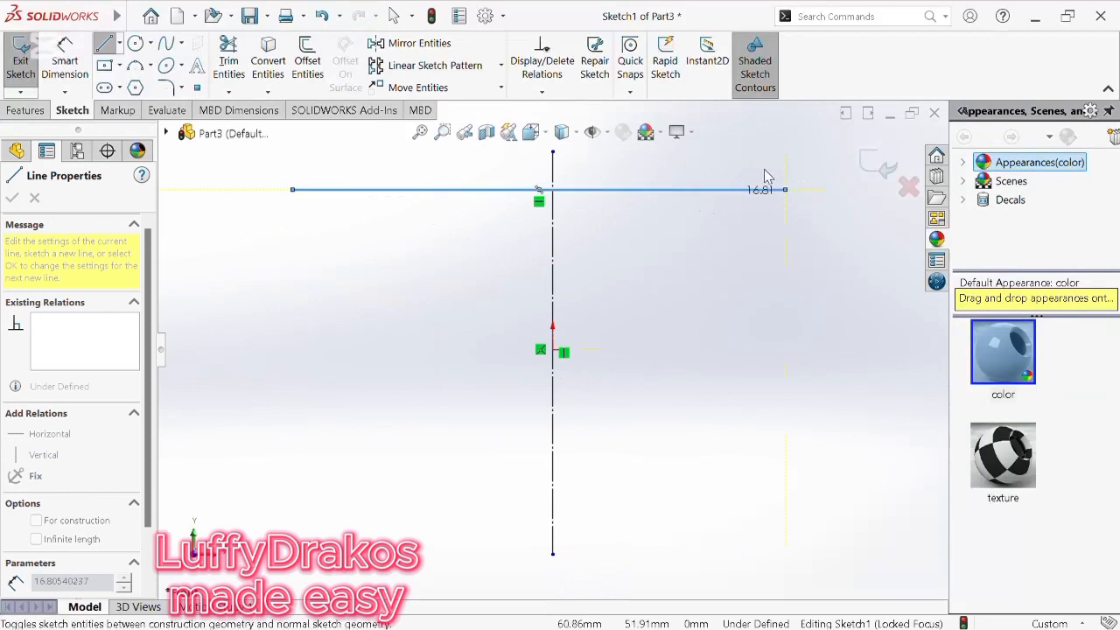
key(Escape)
key(Escape)
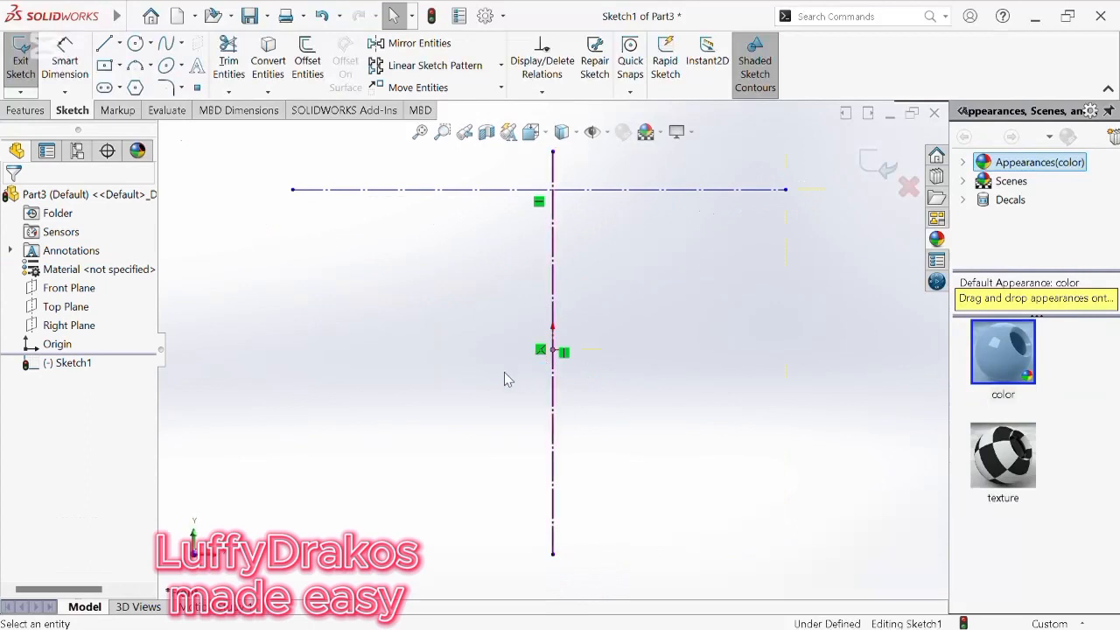
Step: Sketch a short horizontal line about 9.5 mm long just left of the origin, level with it
key(l)
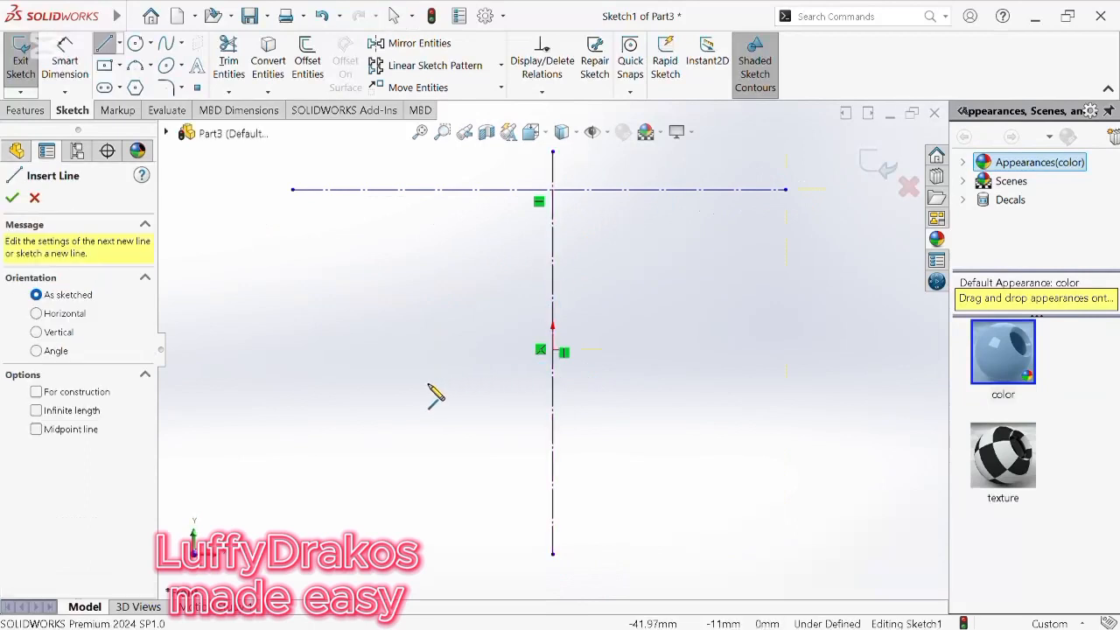
click(525, 351)
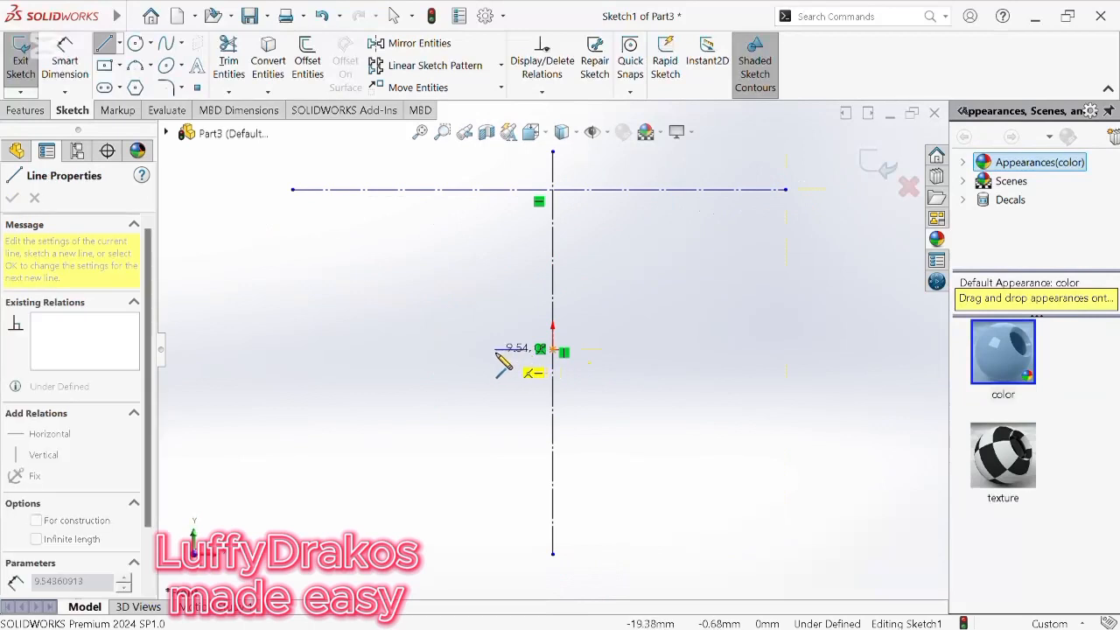
click(495, 350)
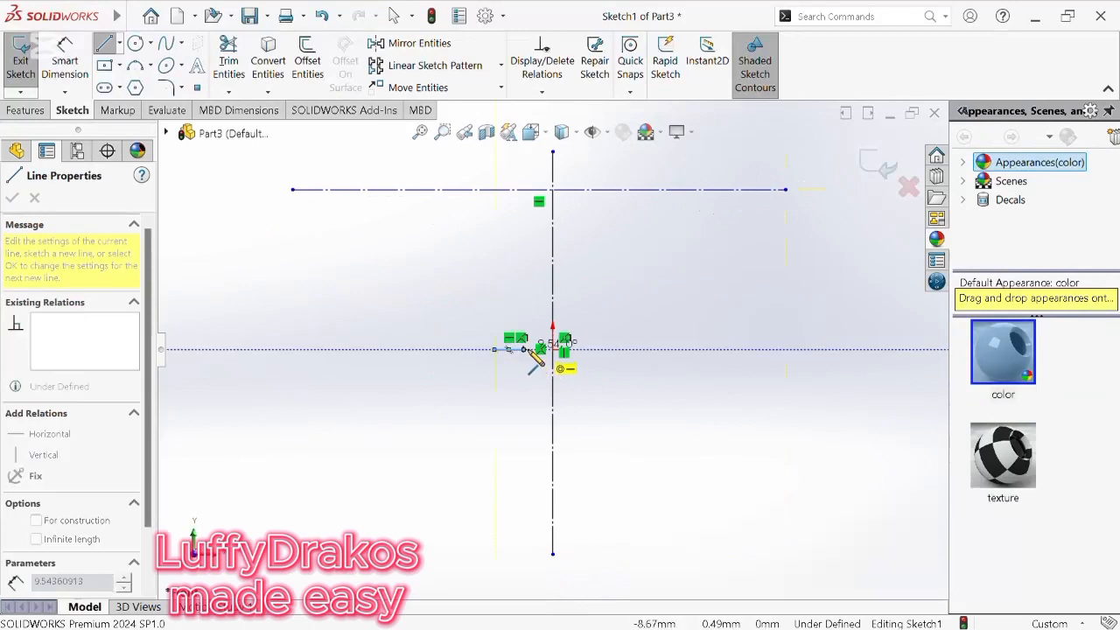
key(Escape)
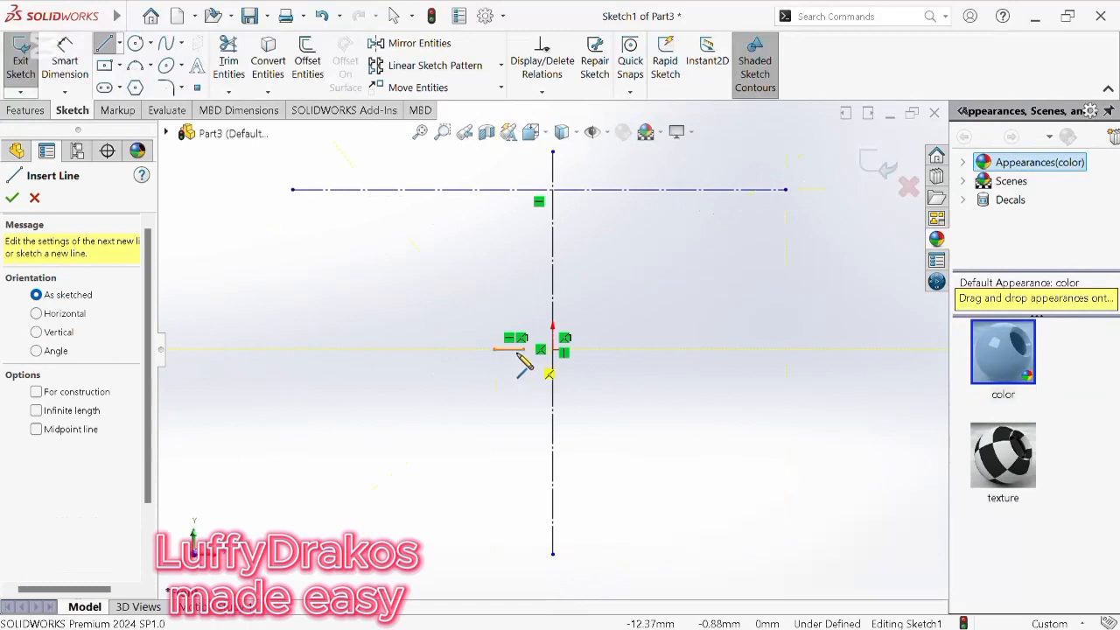
Step: Sketch a vertical line about 68 mm down from the short line's inner end, and a horizontal line to the centerline's lower endpoint
click(525, 351)
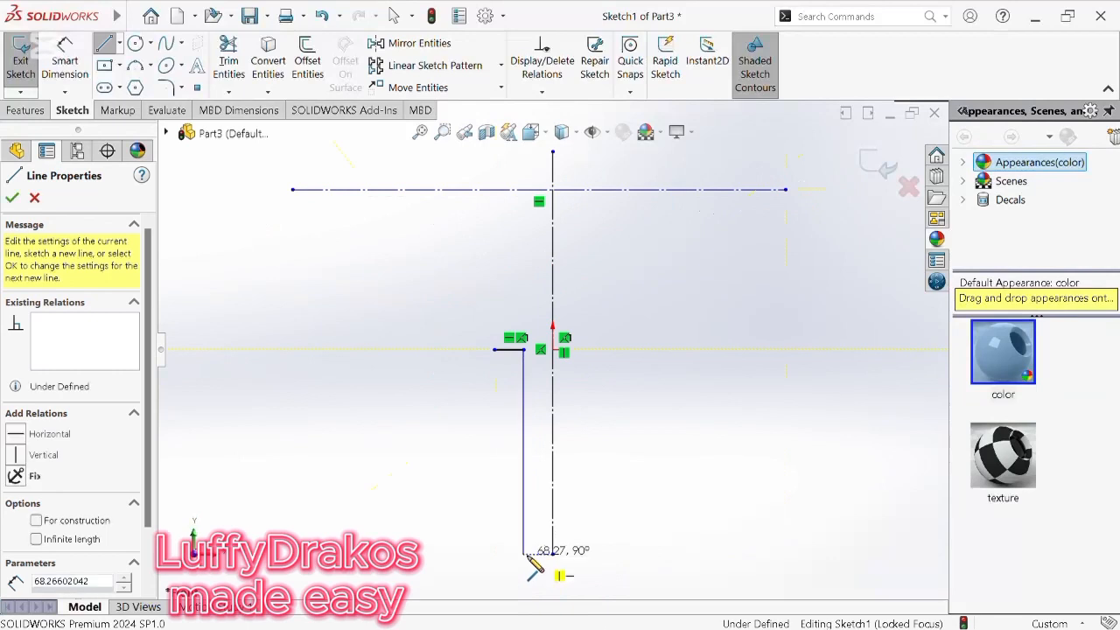
click(524, 554)
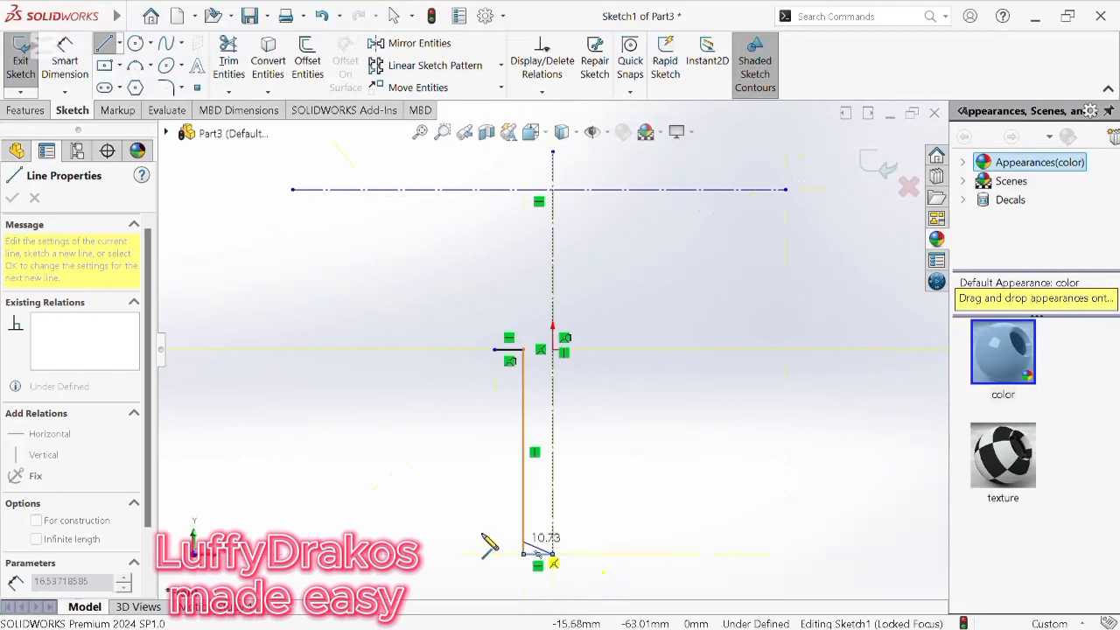
key(Escape)
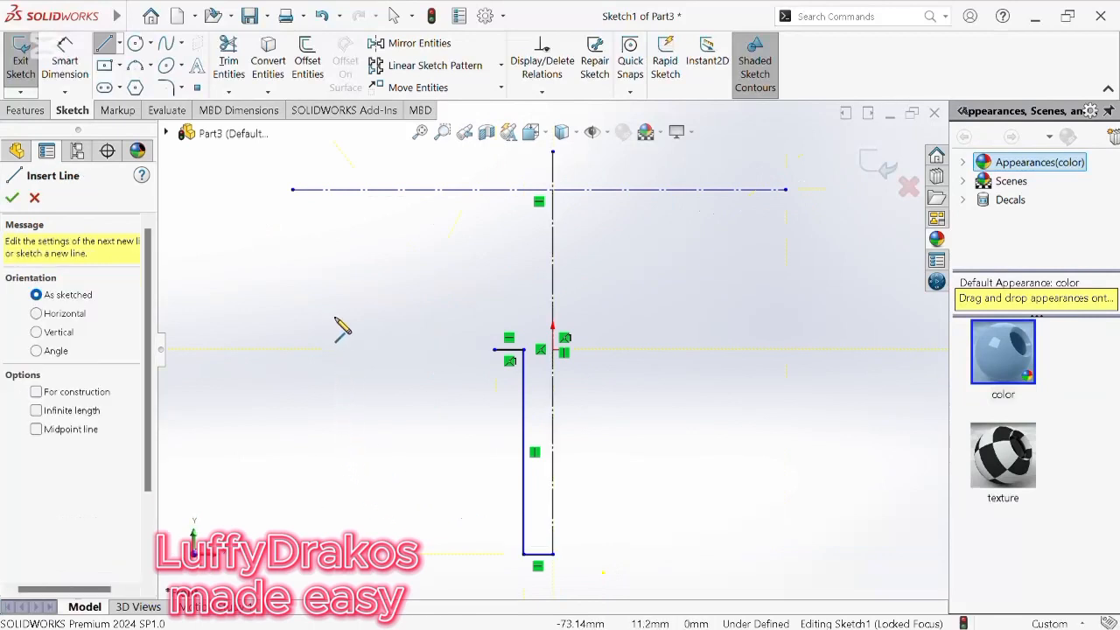
click(13, 198)
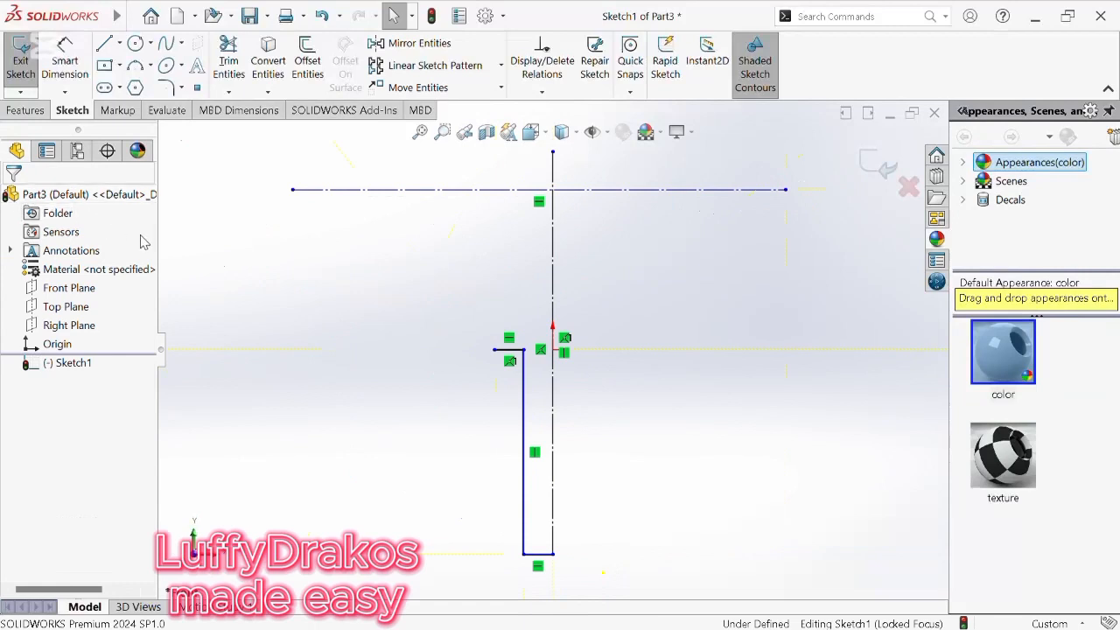
Step: Sketch a circle about 42 mm in diameter centred on the horizontal construction line, left of the vertical centerline
right_drag(214, 284, 275, 283)
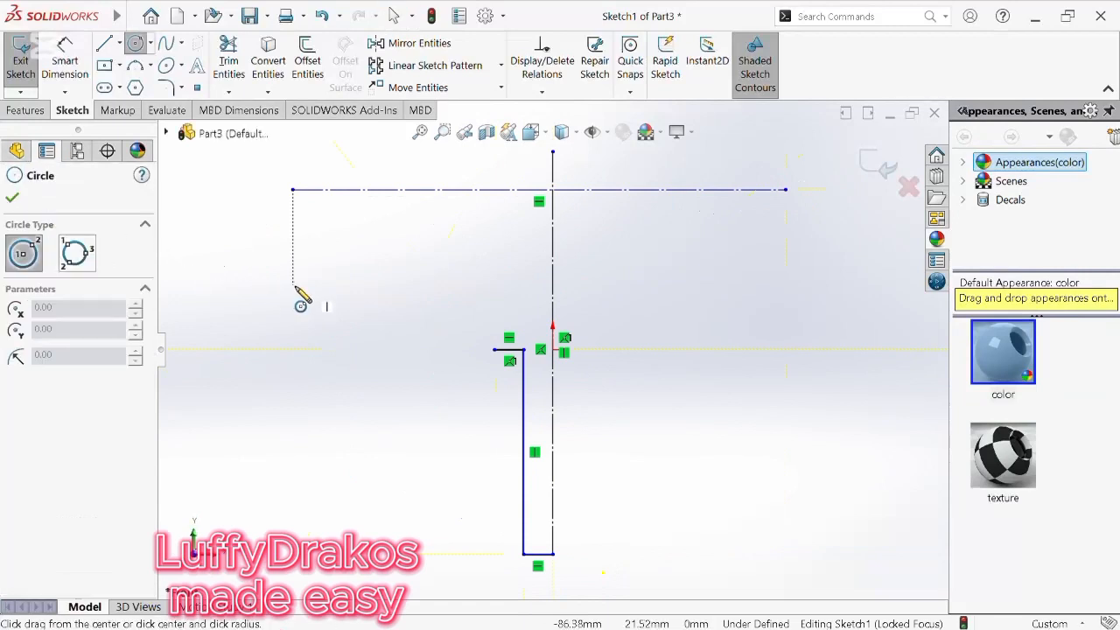
click(368, 191)
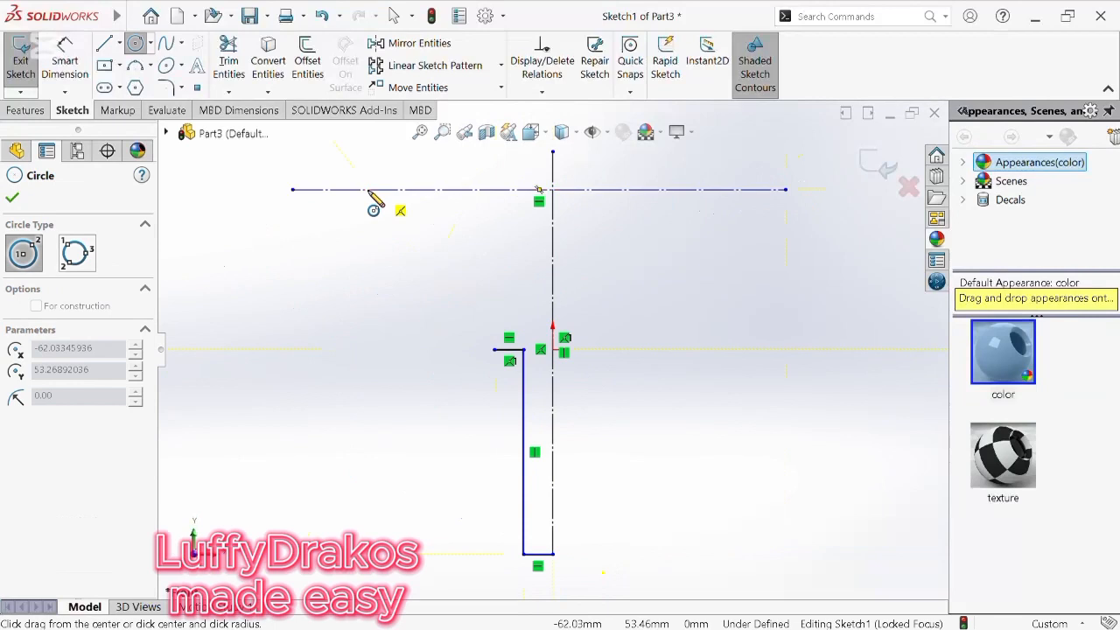
click(429, 178)
click(435, 184)
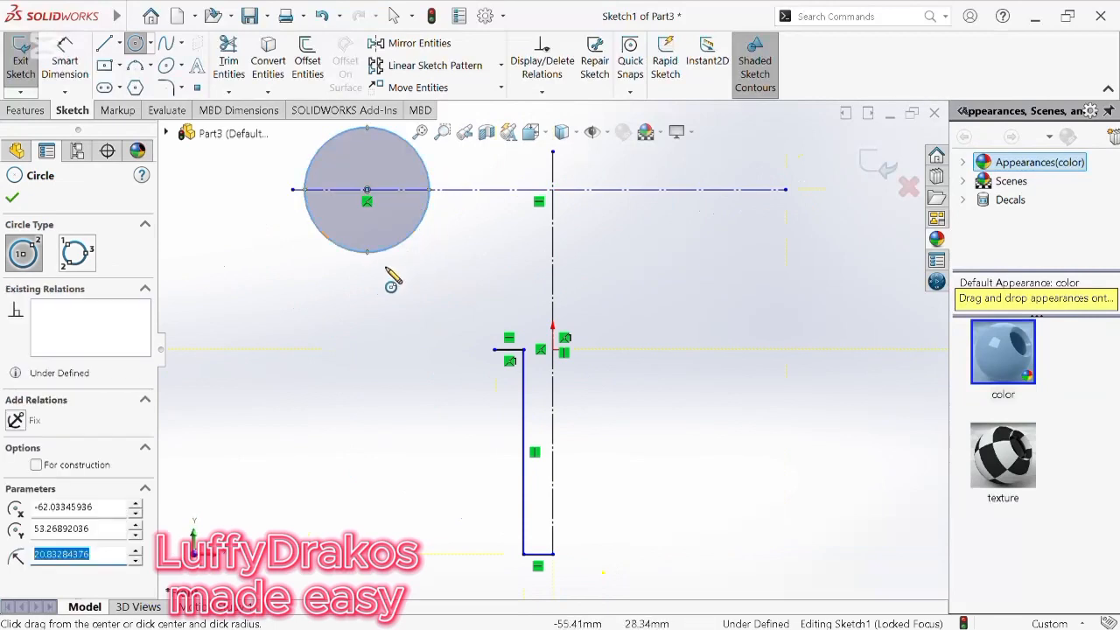
click(16, 198)
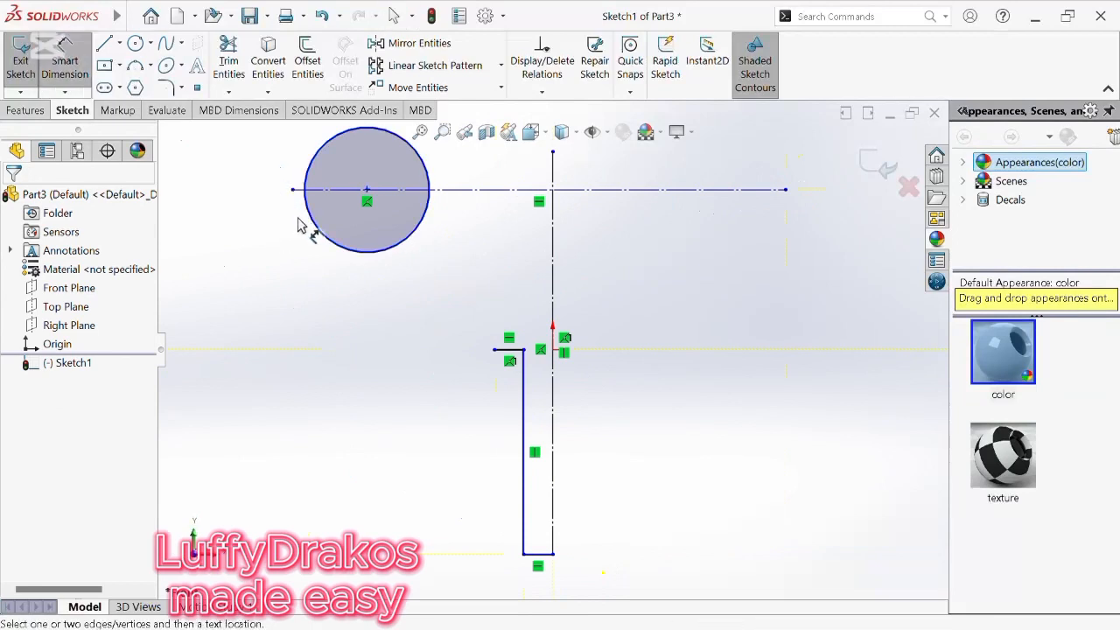
Step: Dimension the circle's diameter to 35 mm
click(348, 254)
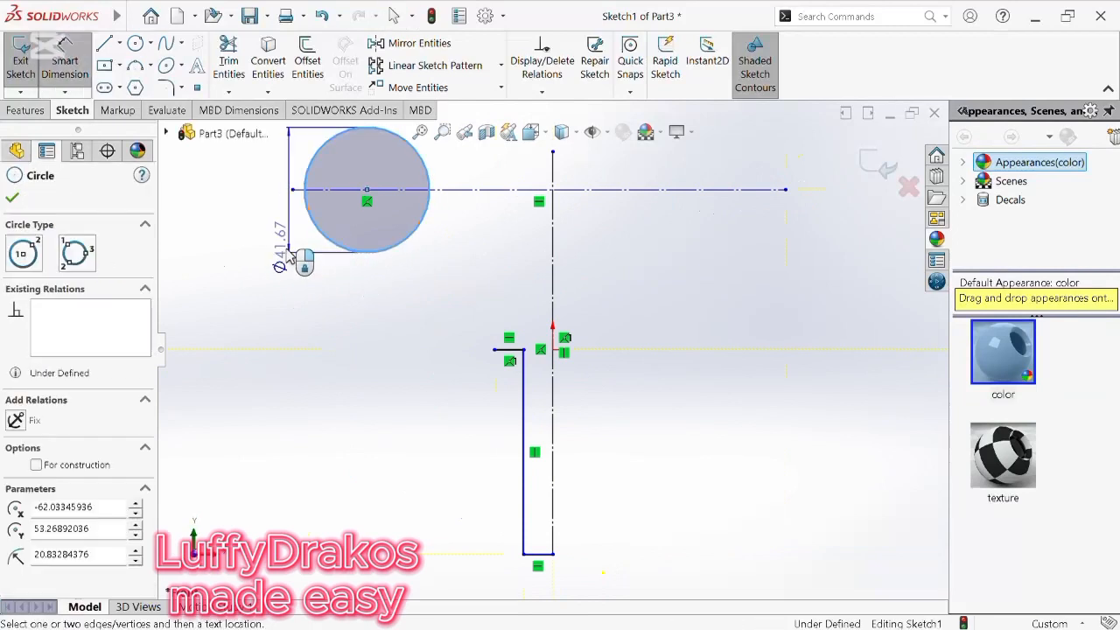
click(204, 276)
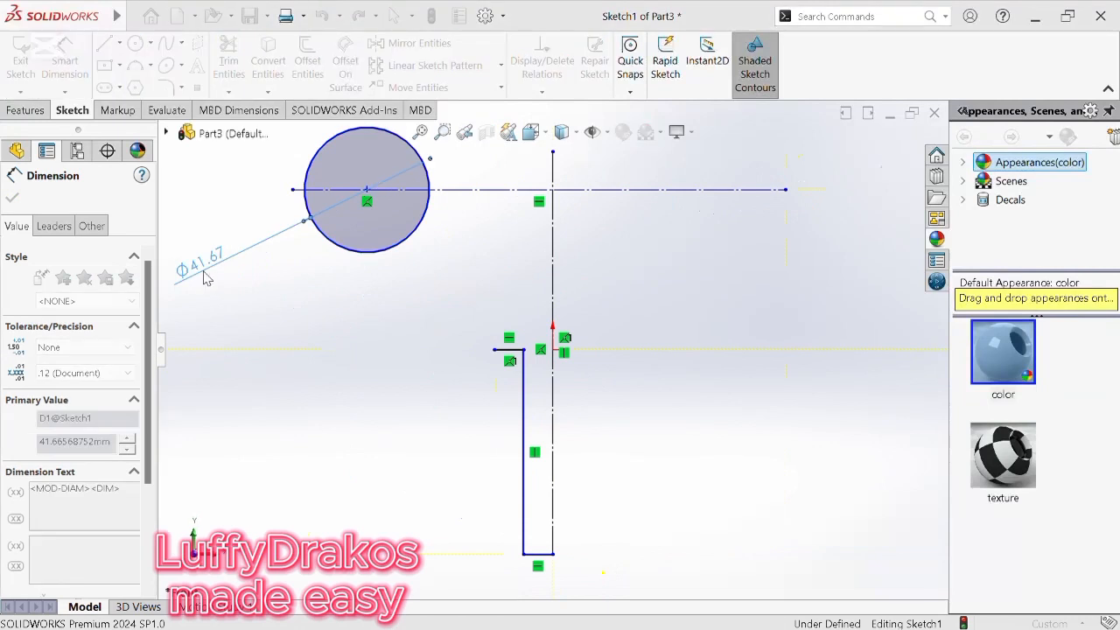
text(35)
click(133, 250)
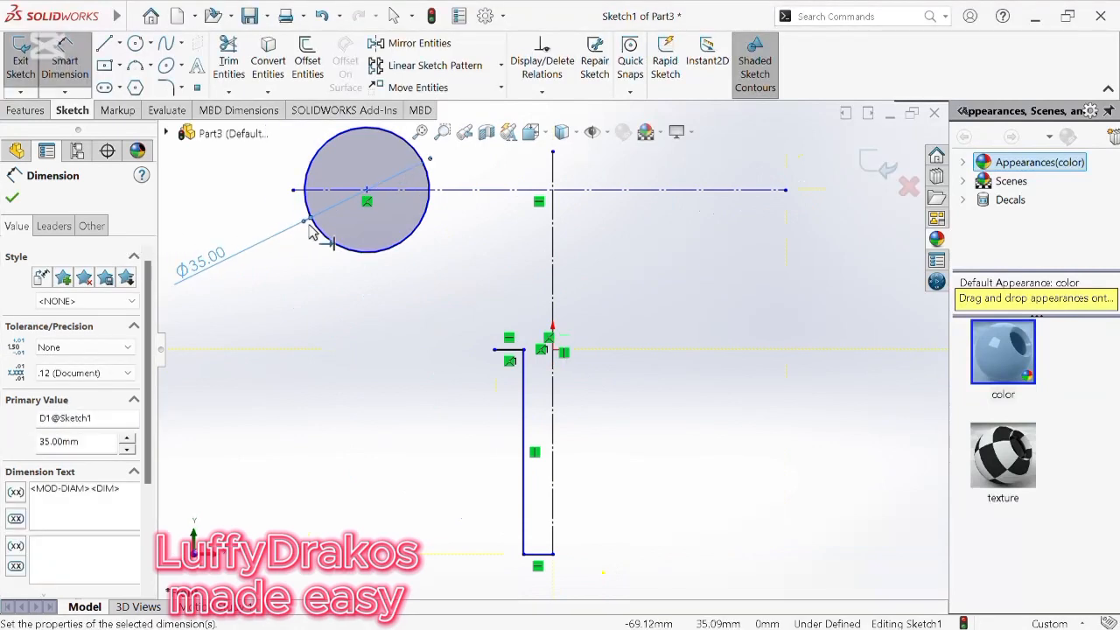
Step: Dimension the vertical distance from the circle's centre to the profile's lower-left corner as 87 mm
click(366, 191)
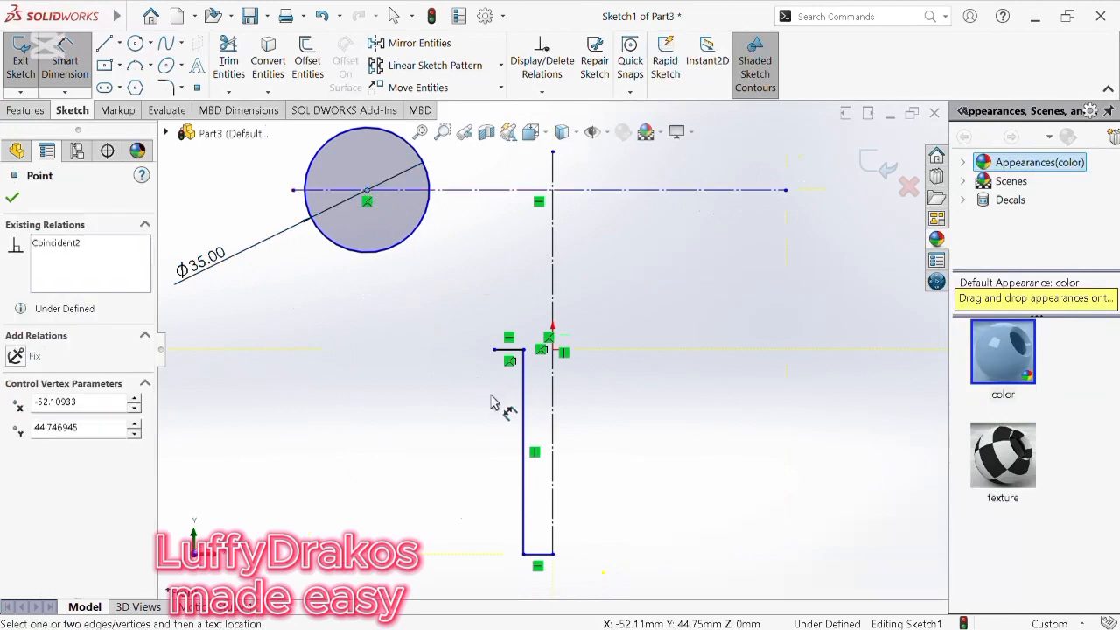
click(525, 556)
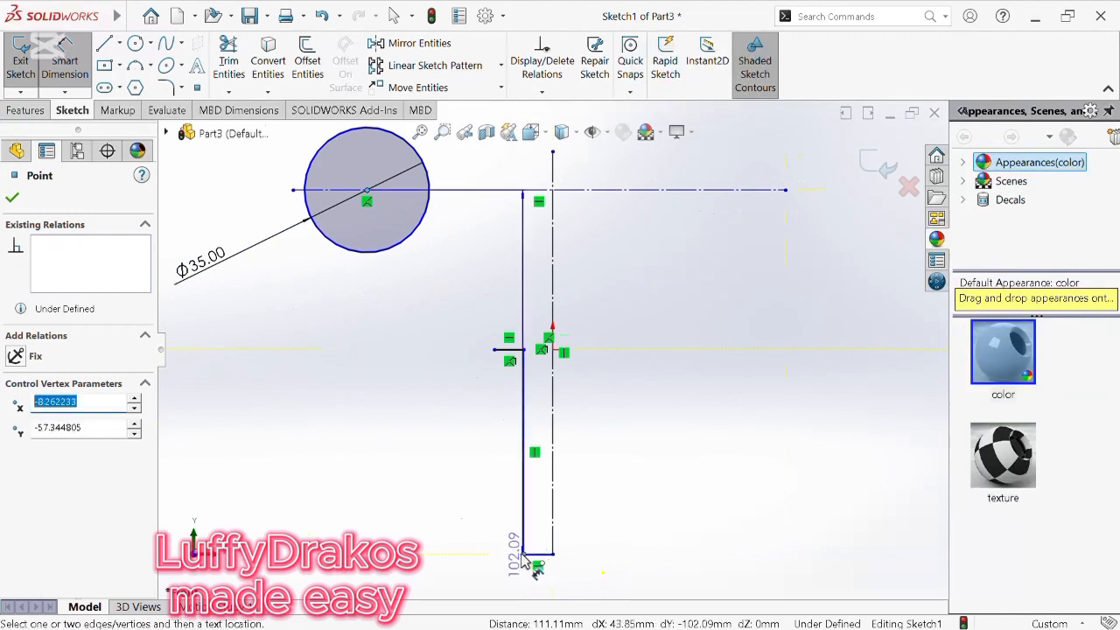
click(240, 528)
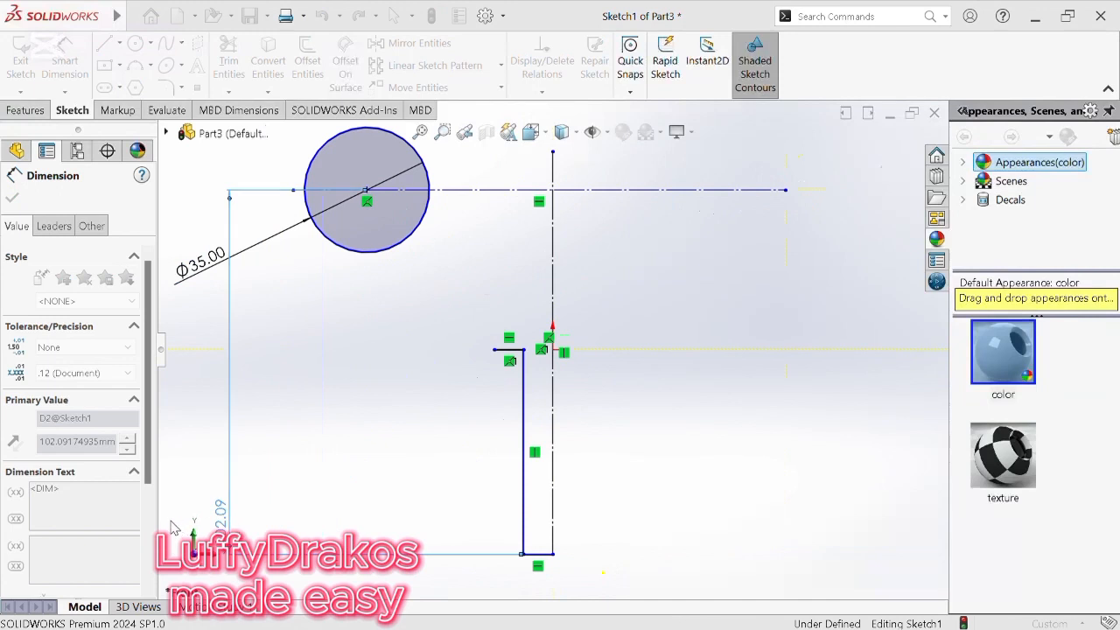
text(87)
key(Return)
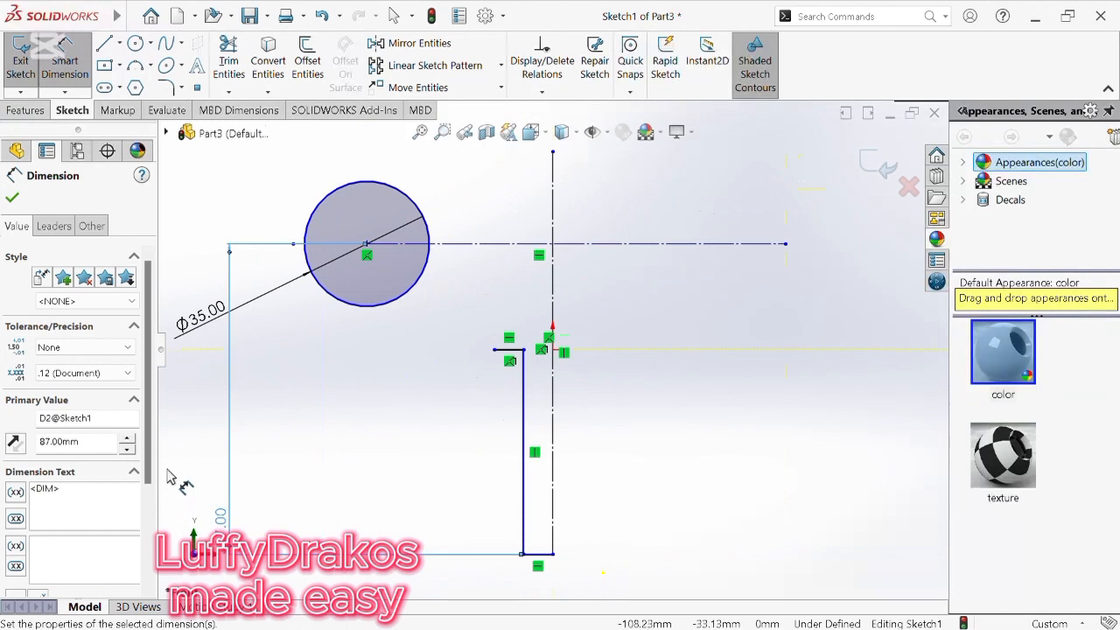
click(11, 200)
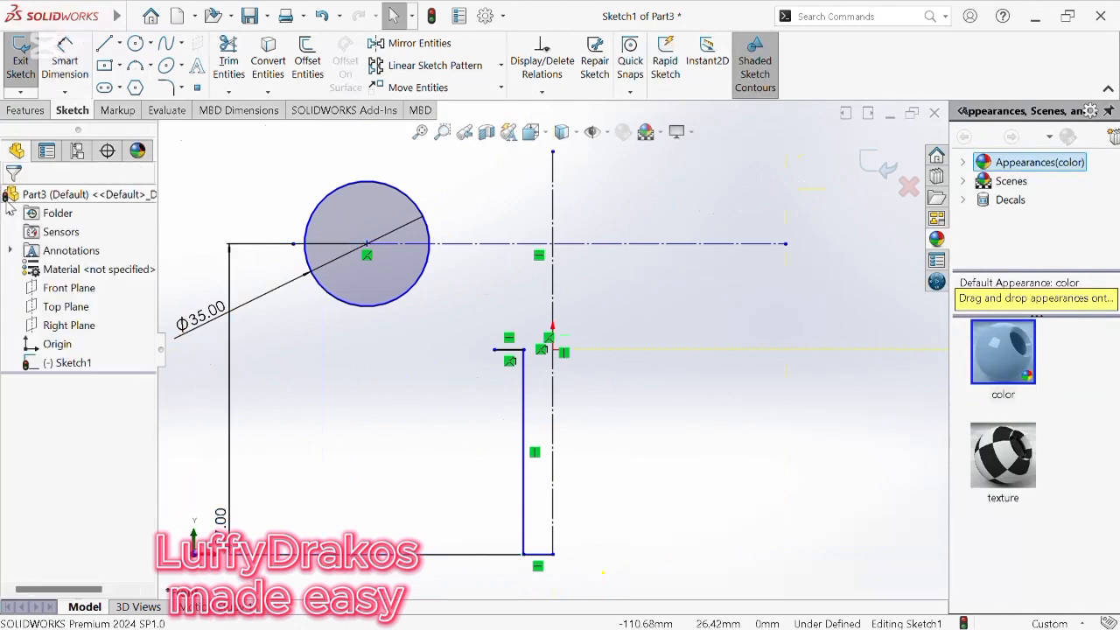
Step: Draw a three-point arc about 22 mm in radius from the circle's lower right edge to the short horizontal line's outer end
click(136, 68)
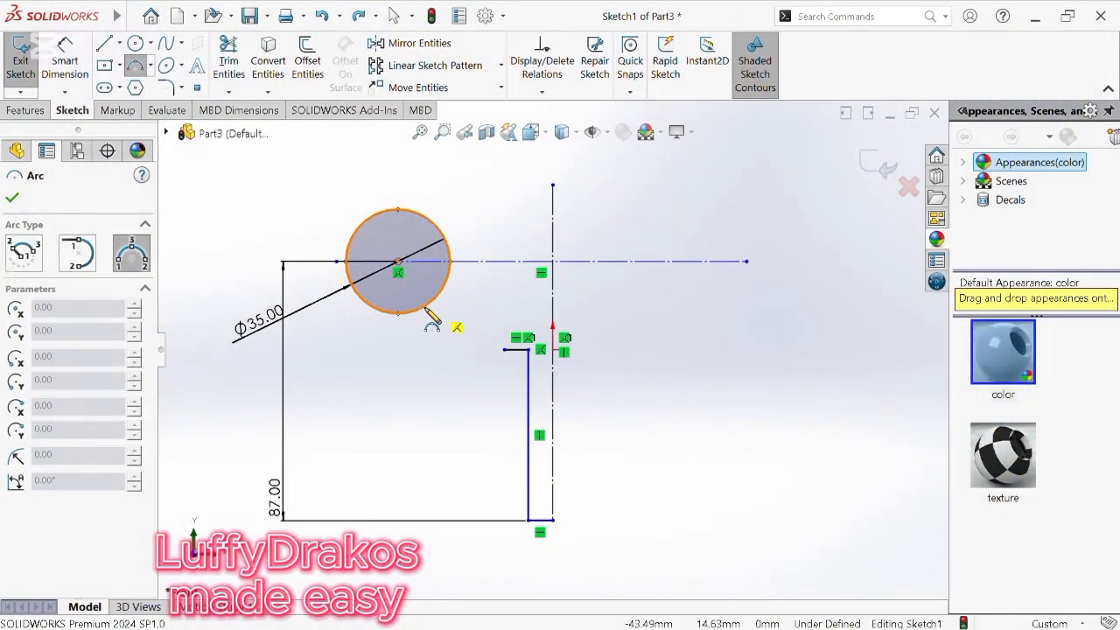
click(426, 309)
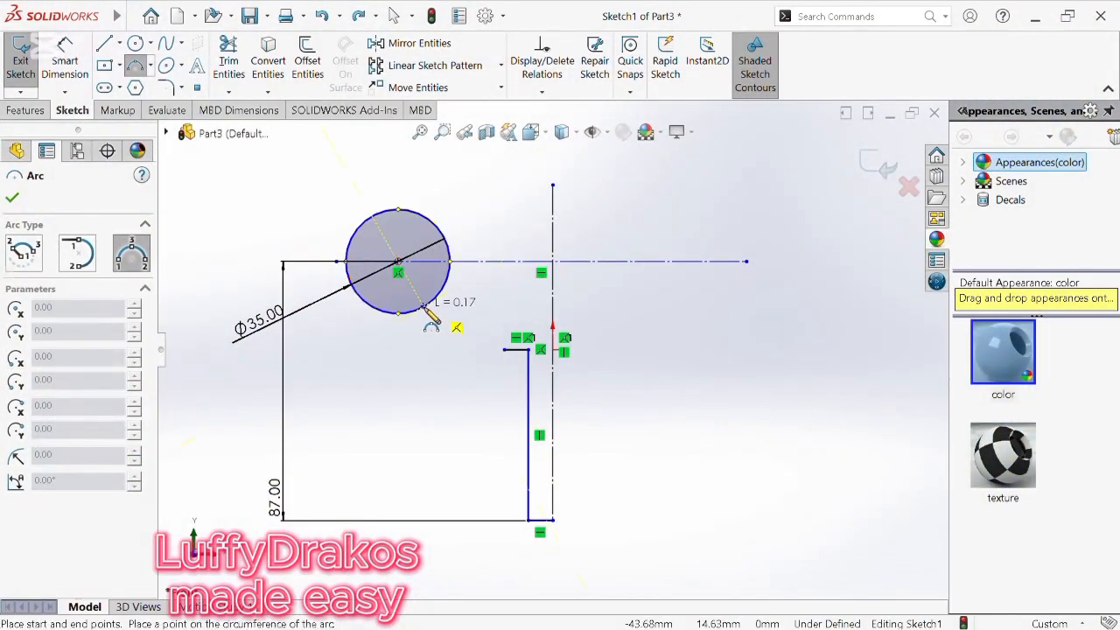
click(506, 350)
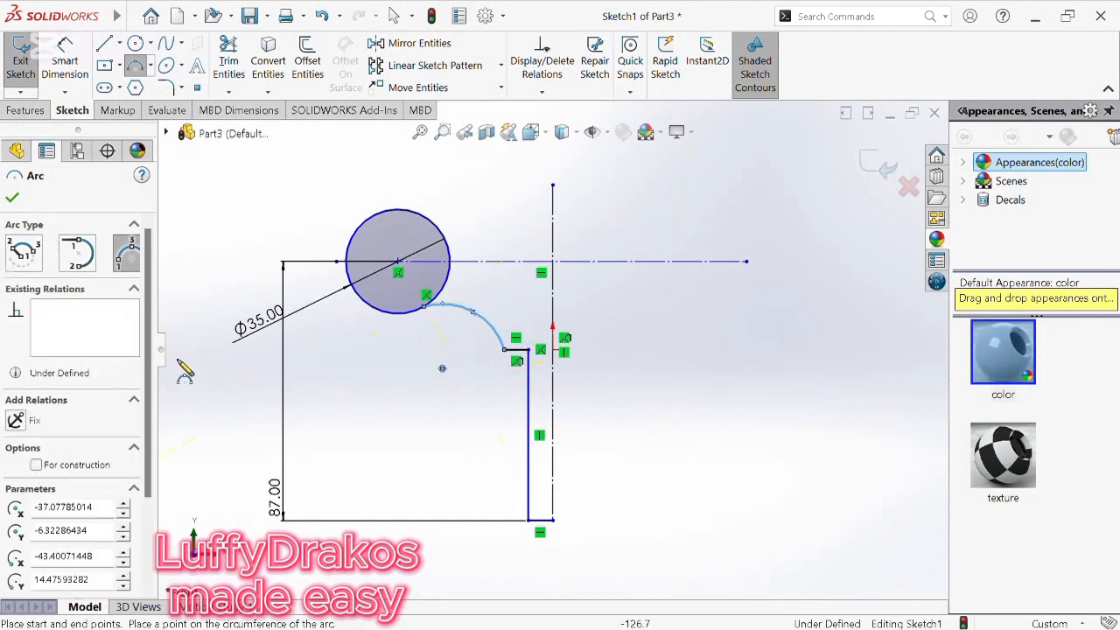
click(12, 200)
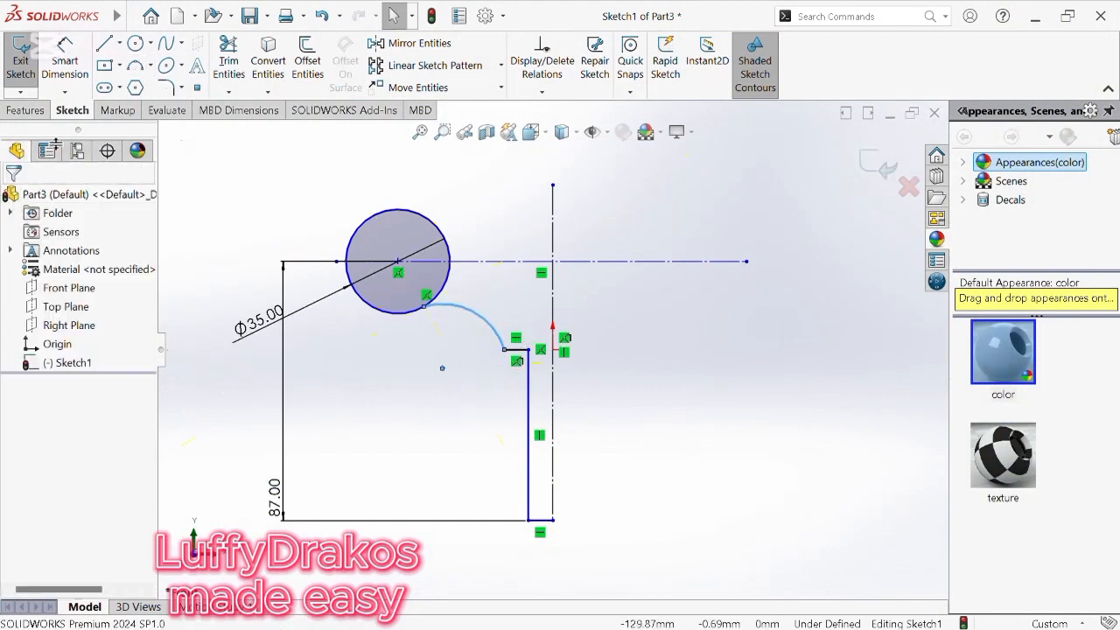
Step: Dimension the radius of the arc joining the circle and the short horizontal line to 25 mm
click(54, 66)
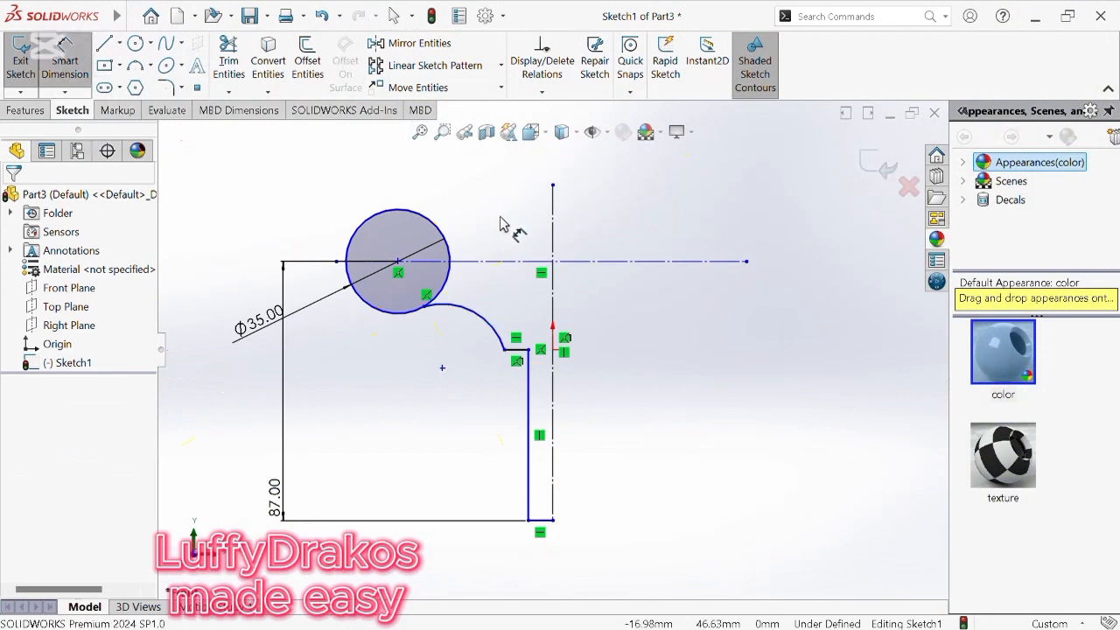
click(479, 325)
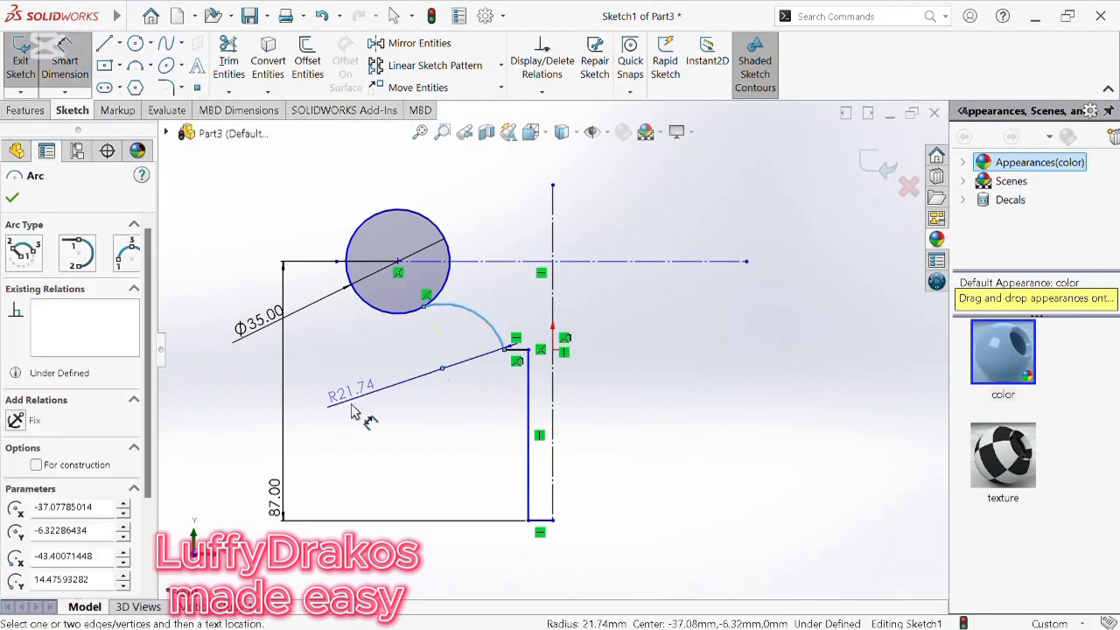
click(352, 413)
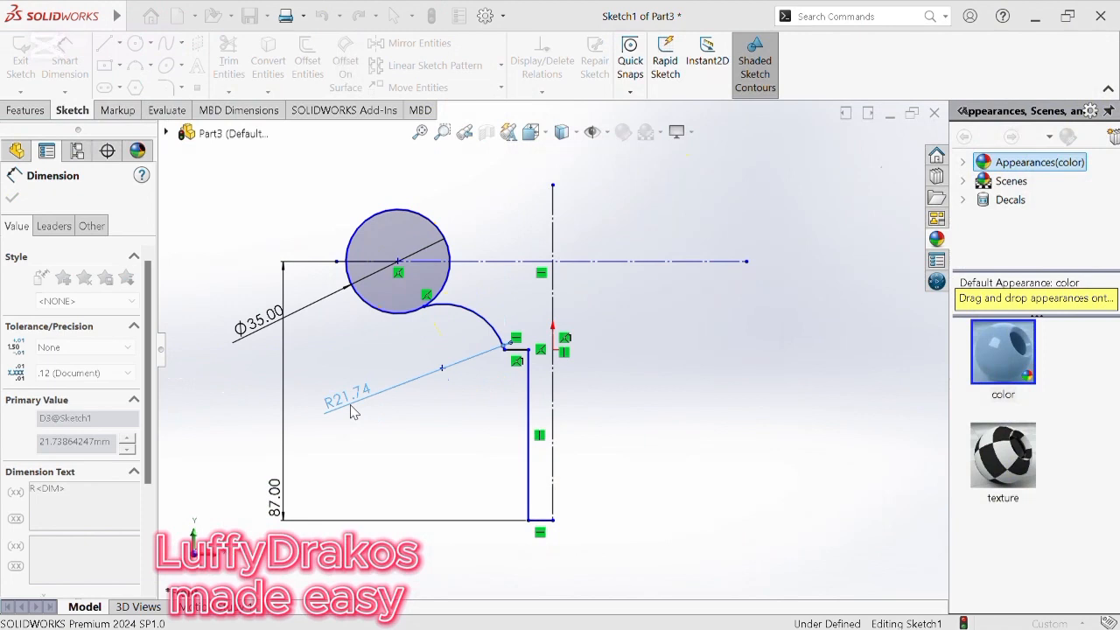
text(25)
click(277, 377)
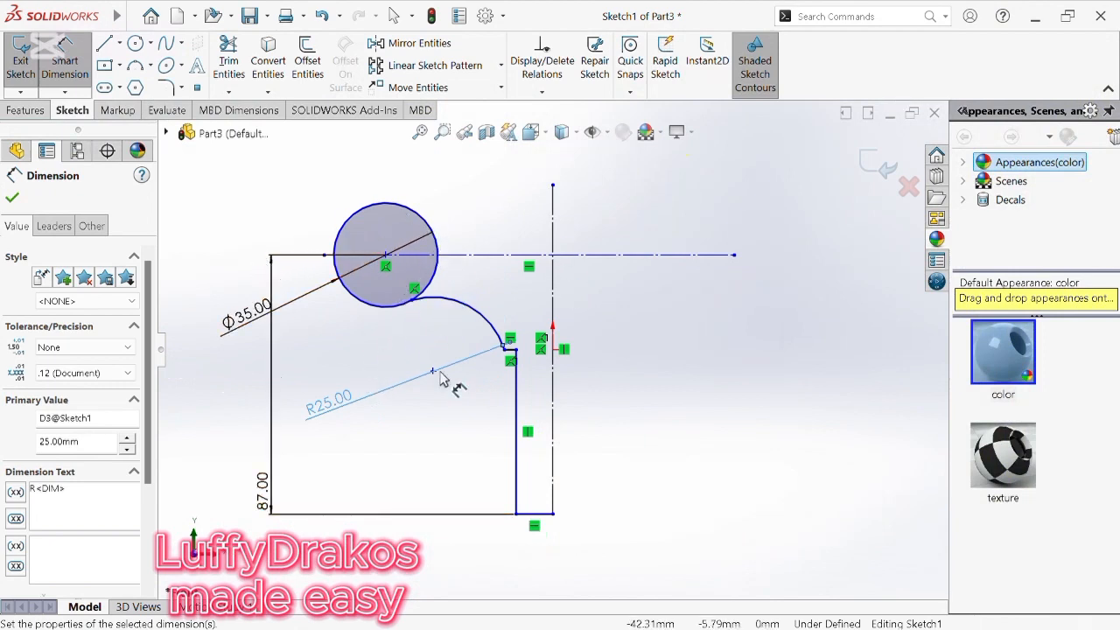
click(13, 199)
scroll(429, 302, down, 4)
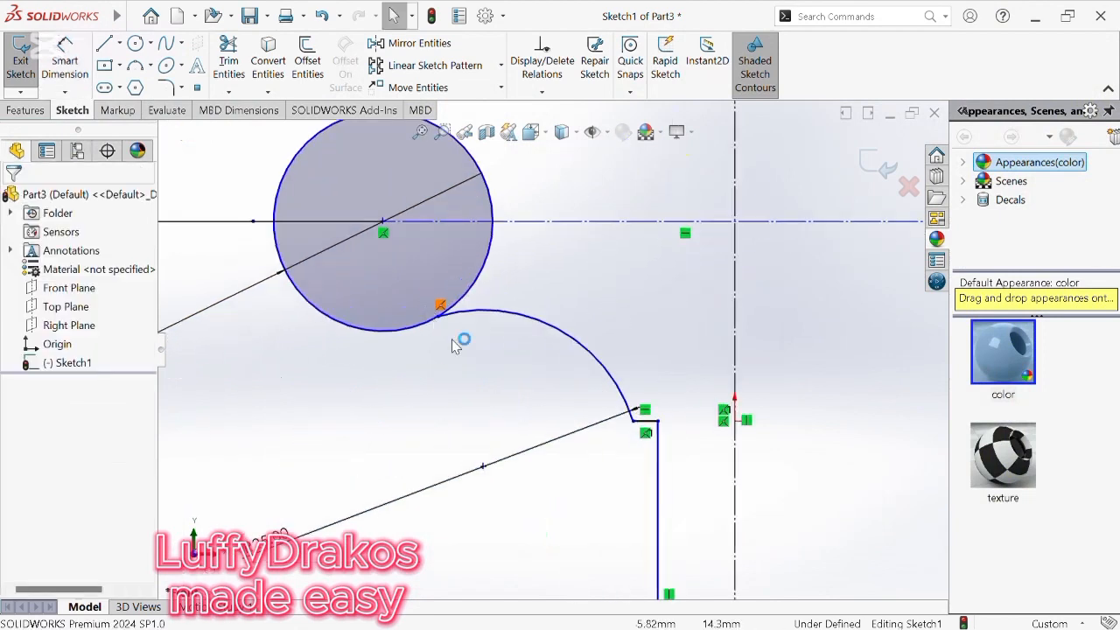
scroll(470, 343, down, 3)
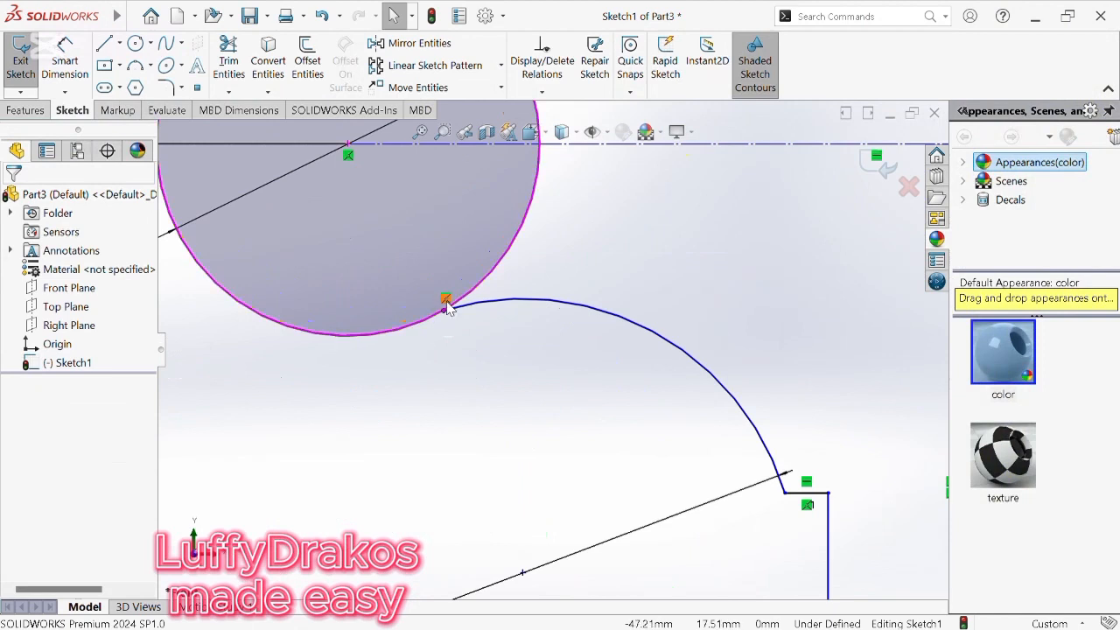
scroll(525, 263, up, 8)
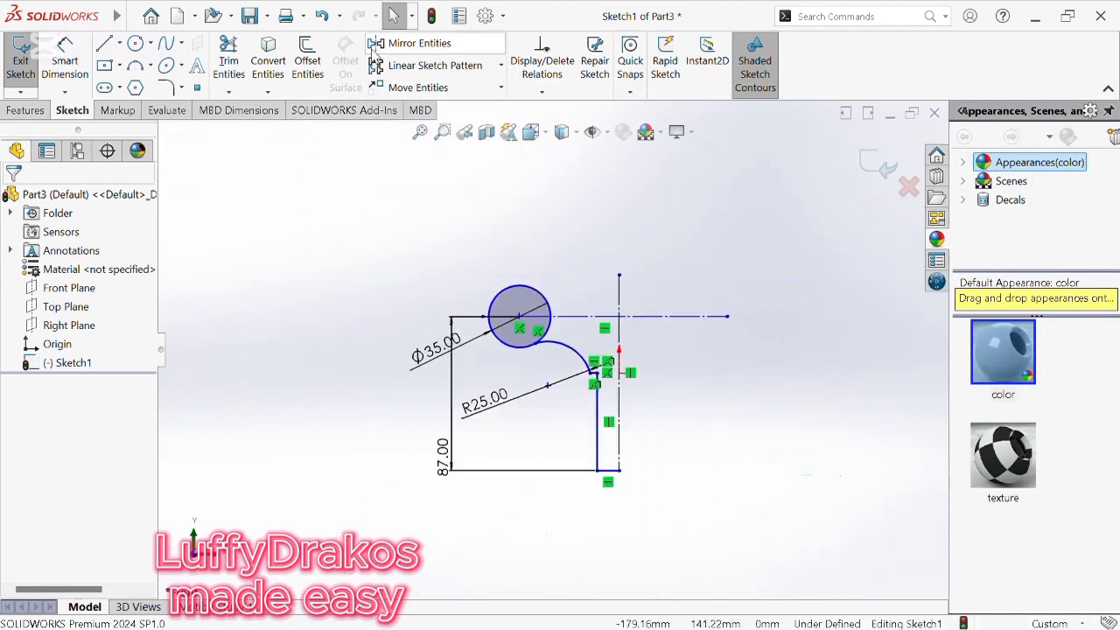
Step: Mirror the circle, connecting arc, short horizontal line, stem line and bottom line about the vertical centerline, keeping the originals
click(396, 43)
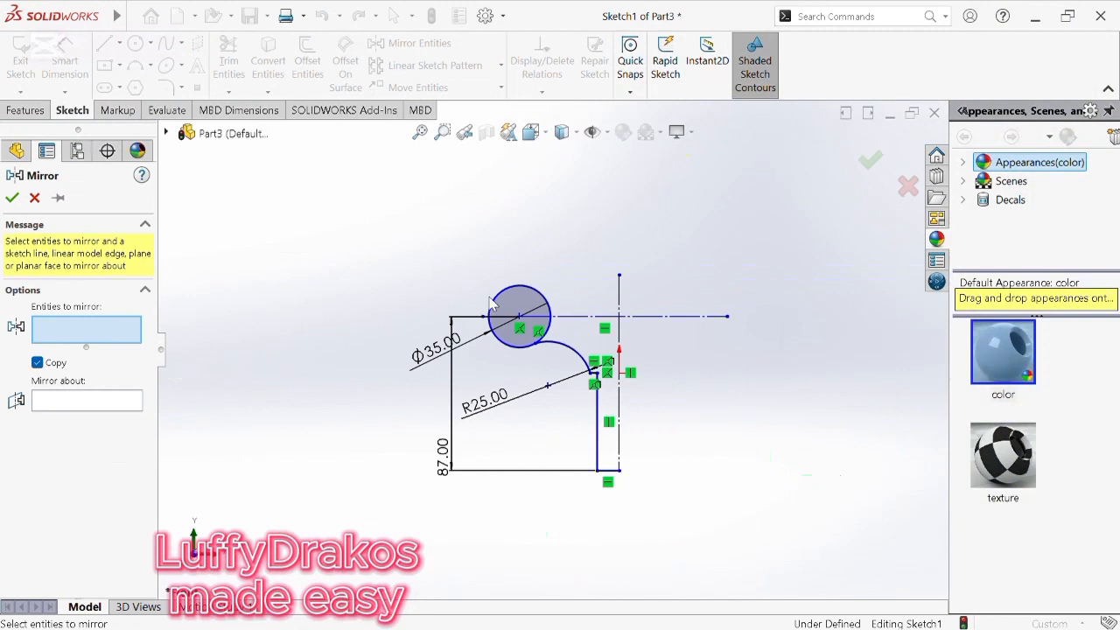
click(539, 340)
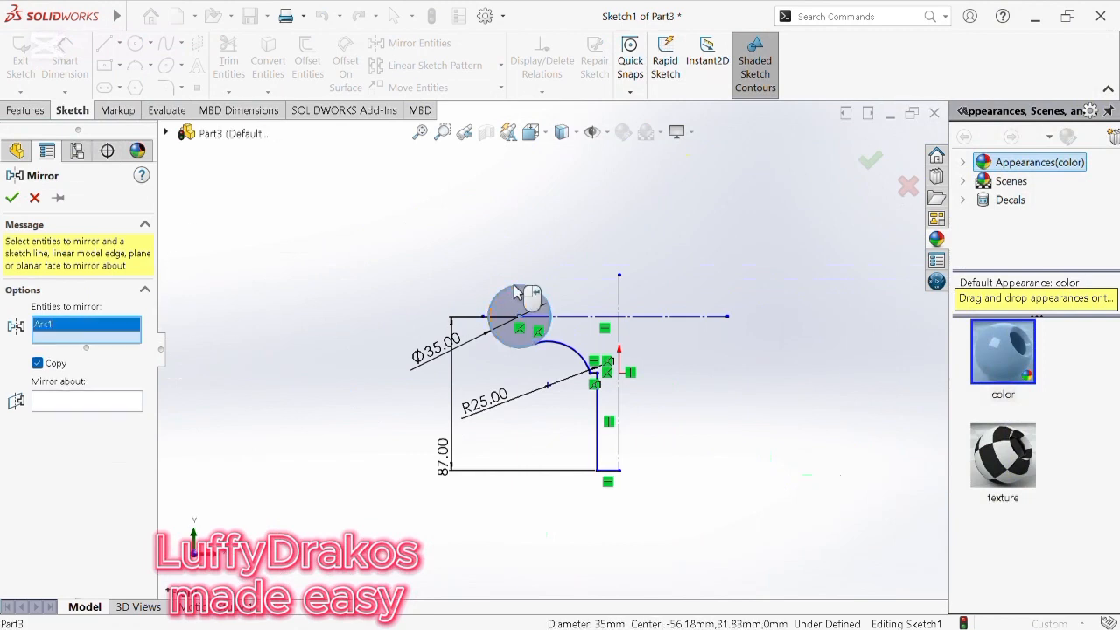
click(571, 351)
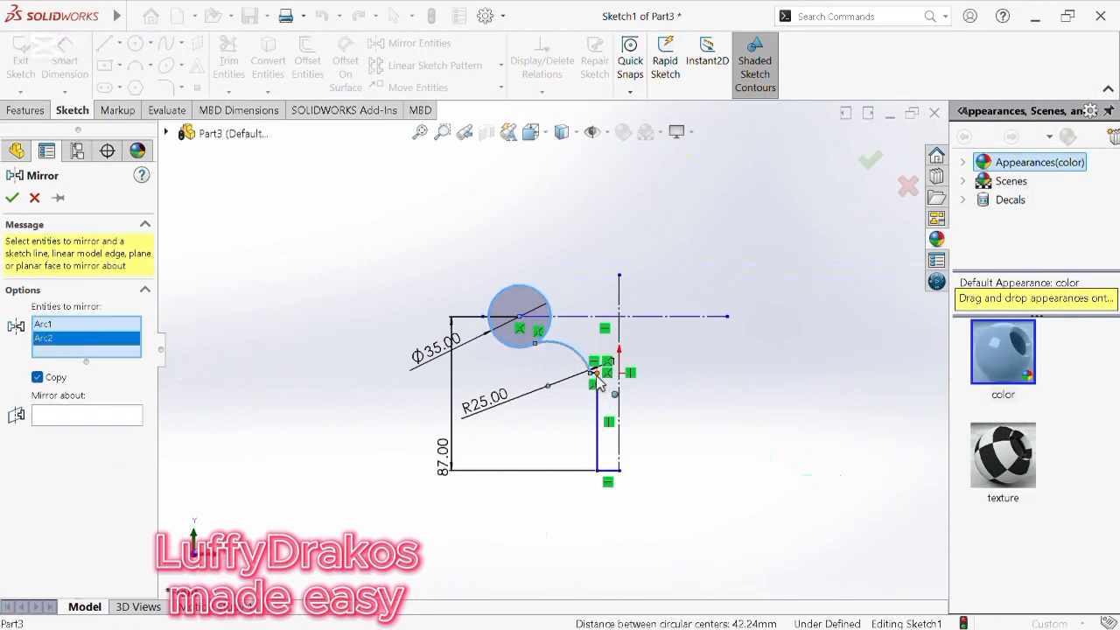
scroll(598, 376, down, 6)
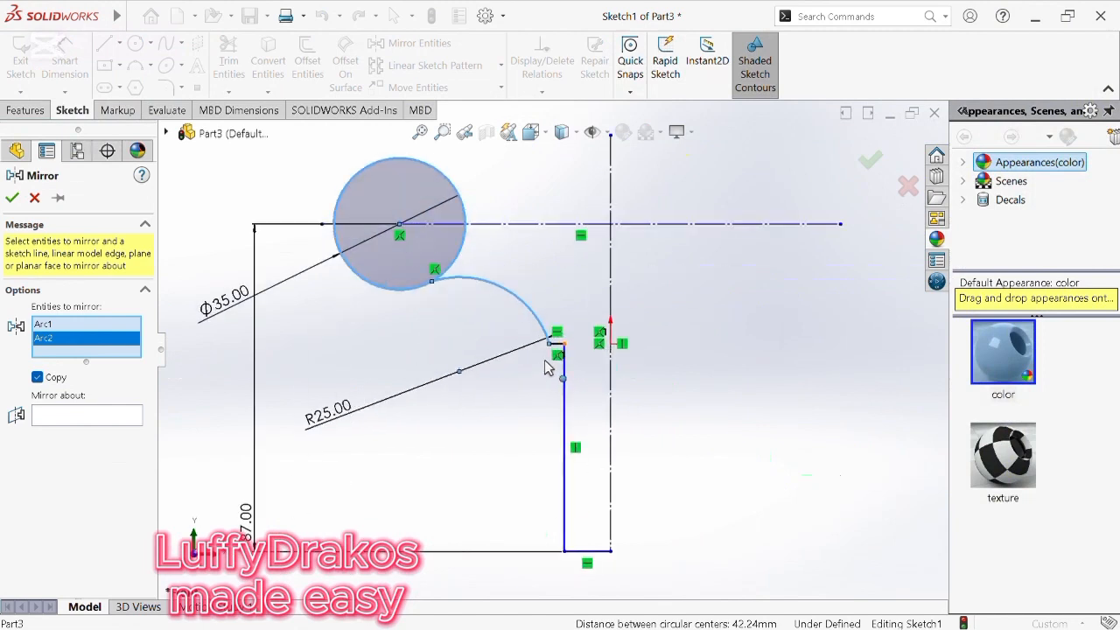
scroll(551, 322, down, 2)
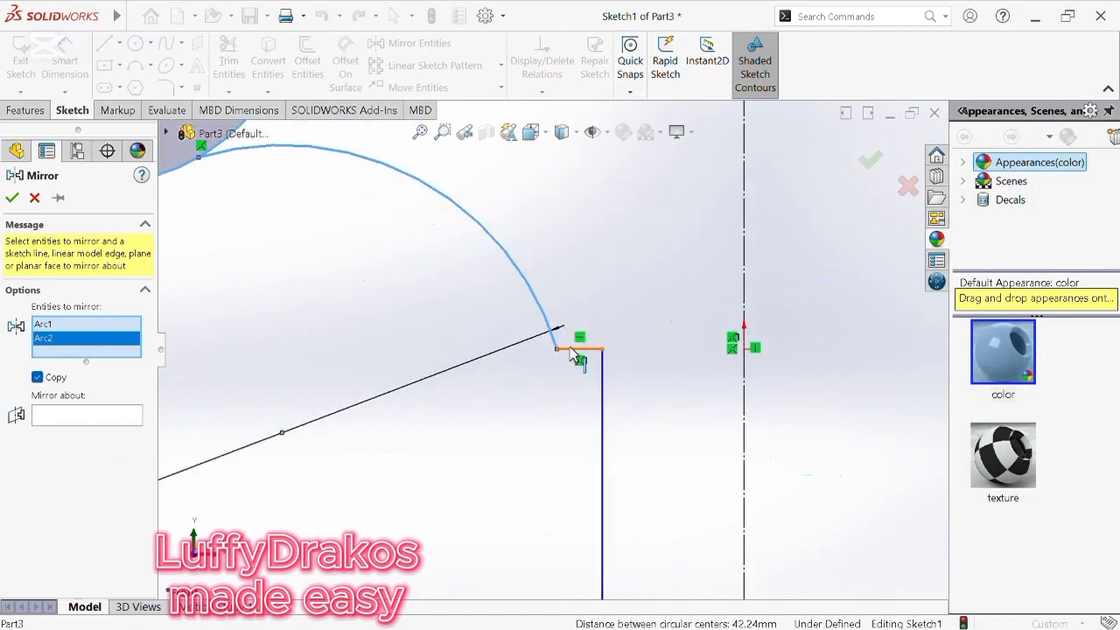
click(570, 350)
click(605, 407)
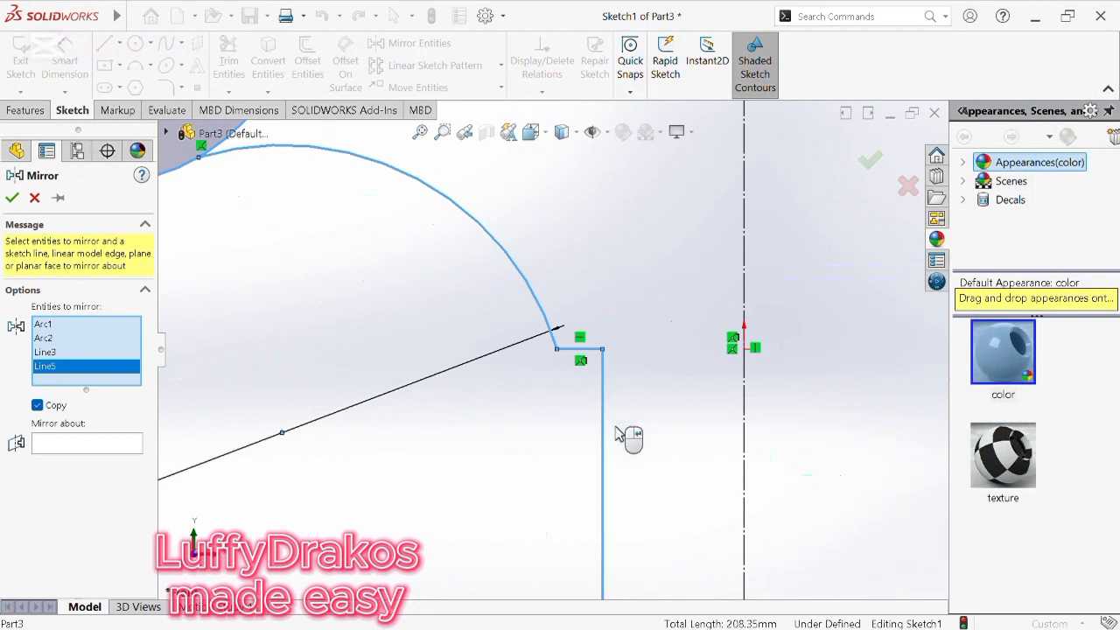
scroll(620, 438, up, 6)
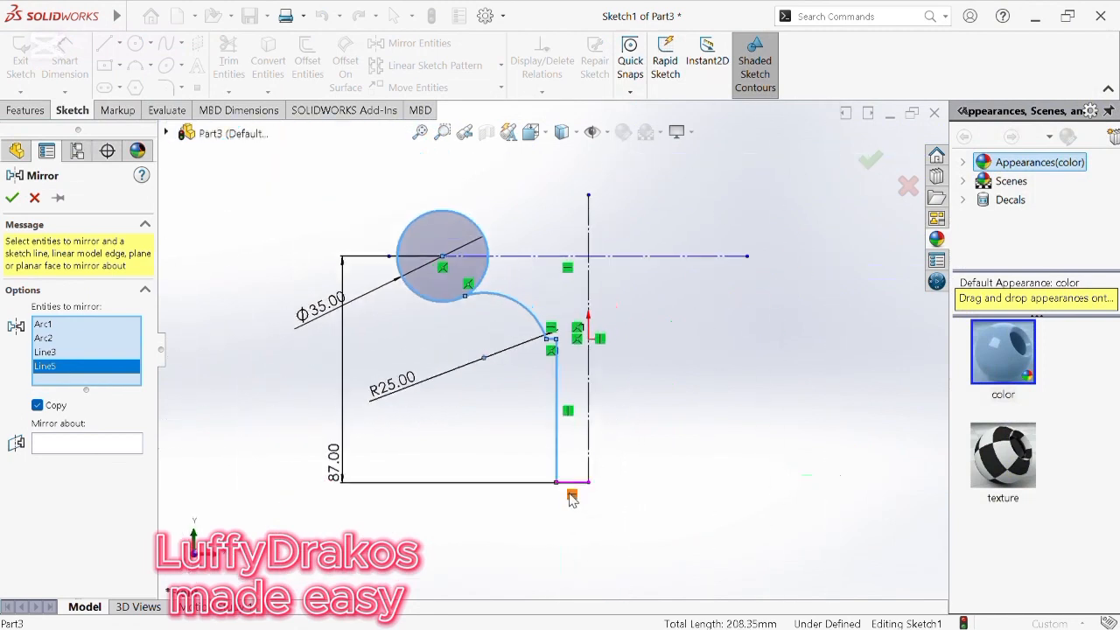
click(568, 482)
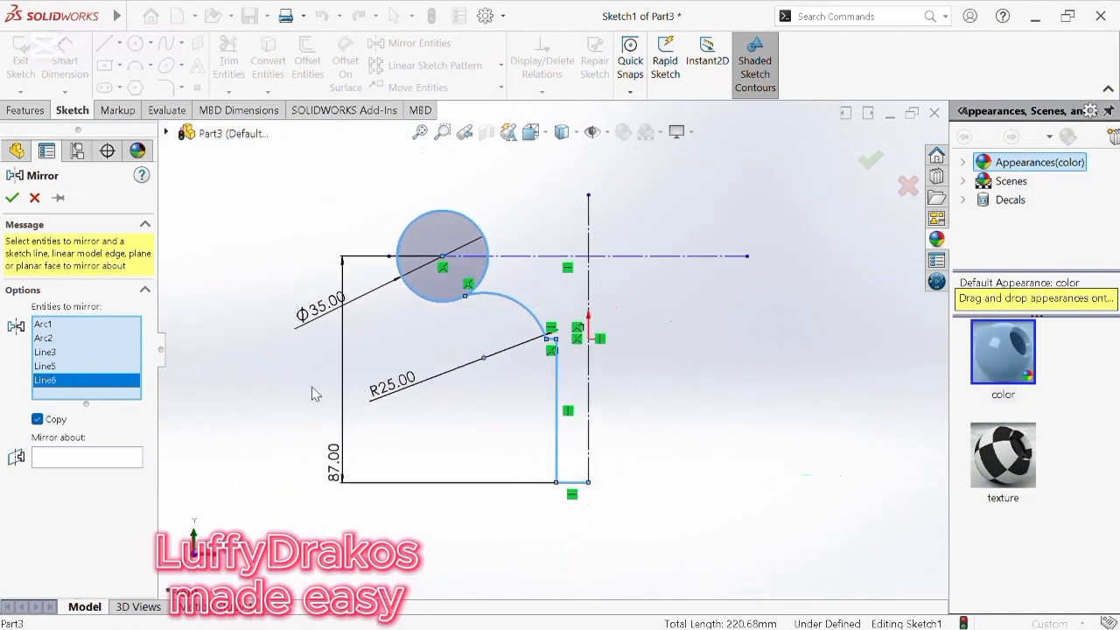
click(121, 457)
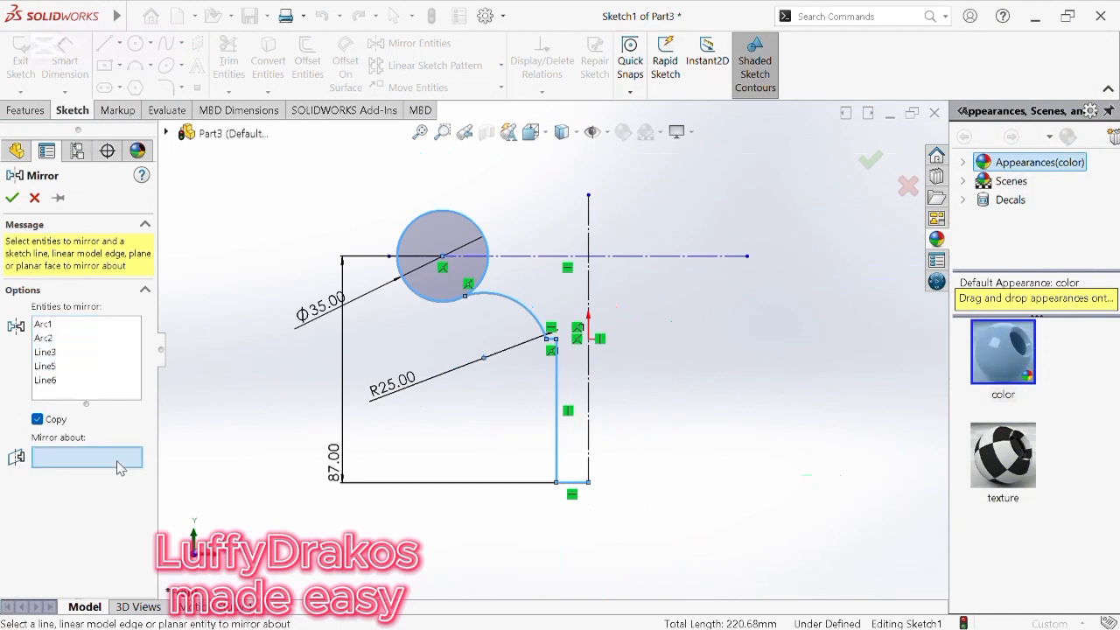
click(589, 238)
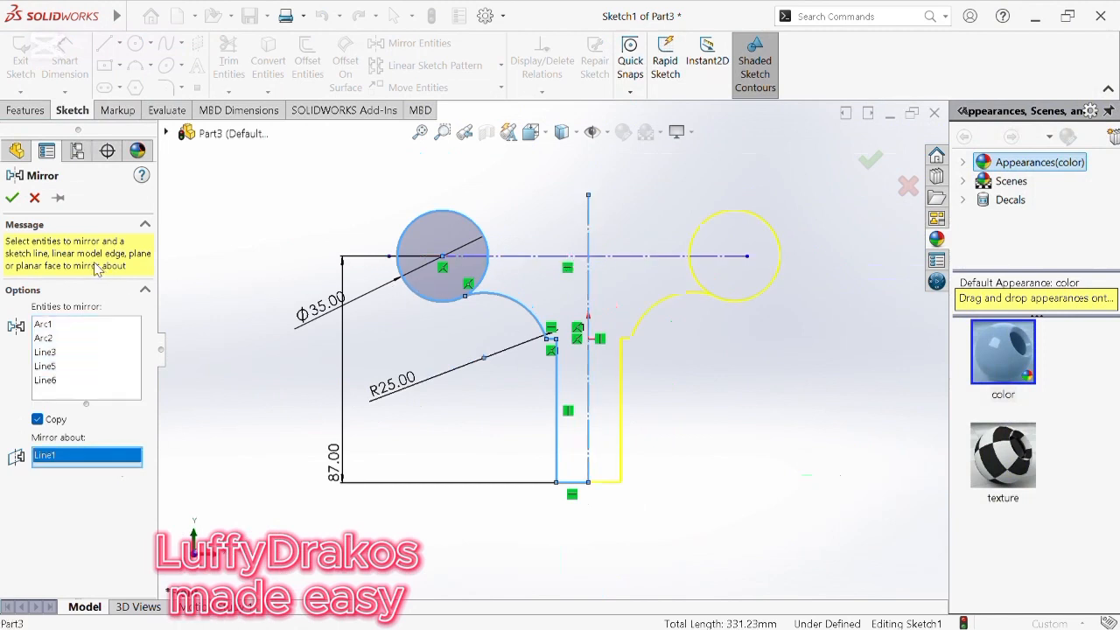
click(11, 198)
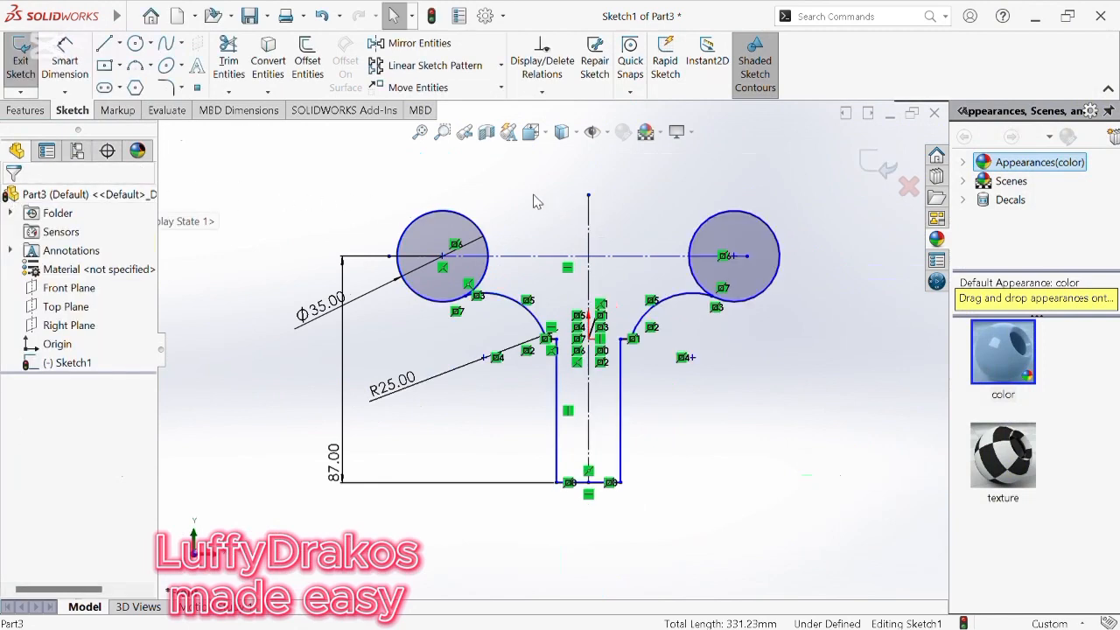
click(134, 67)
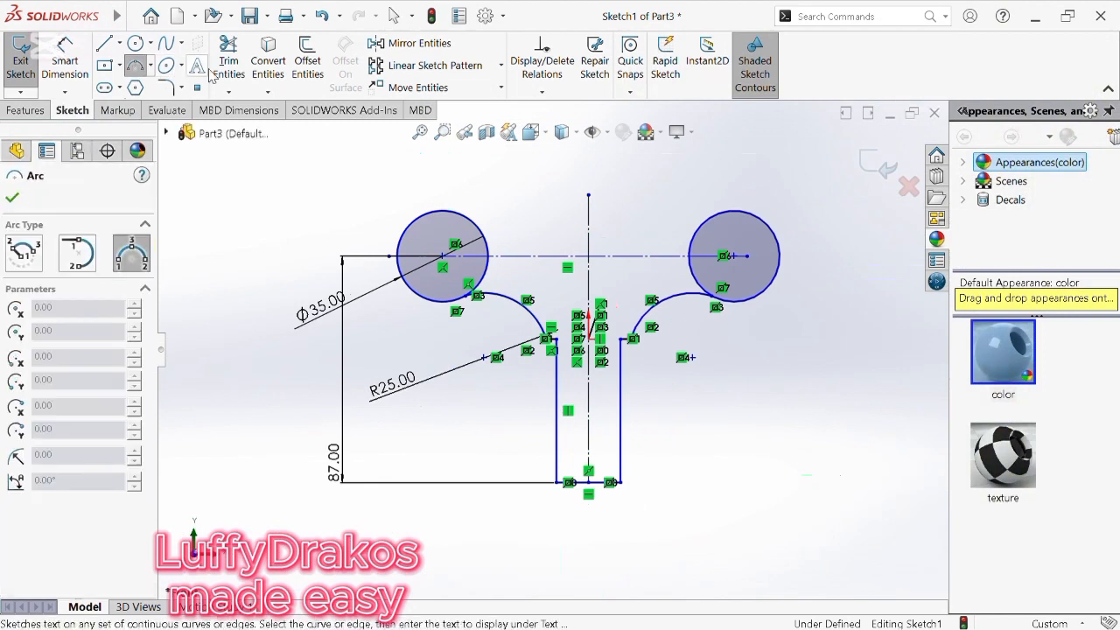
click(706, 240)
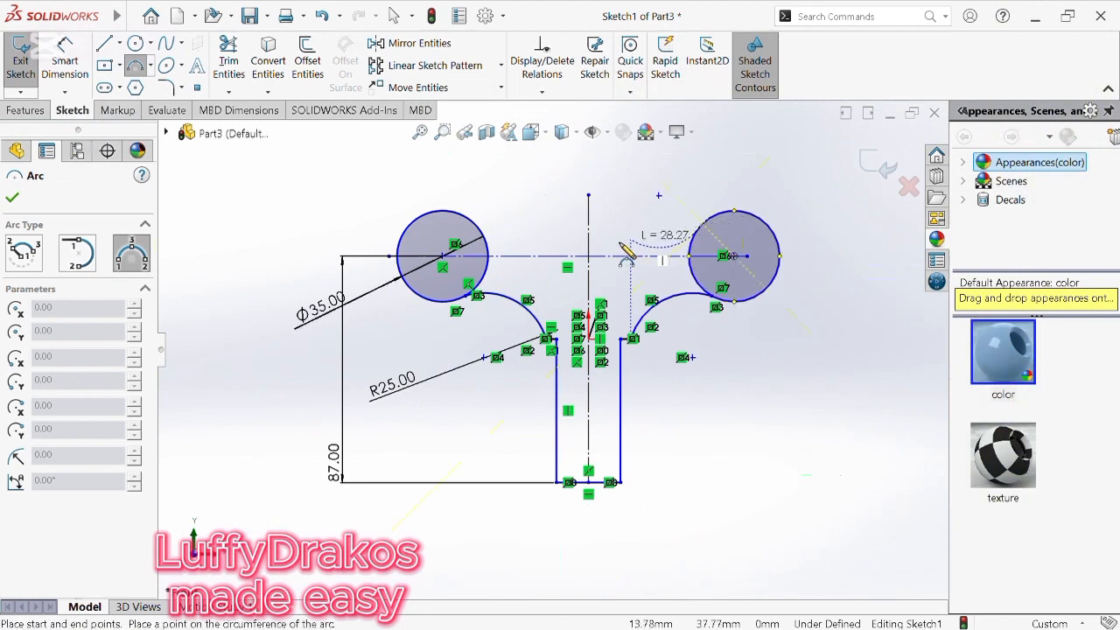
click(479, 229)
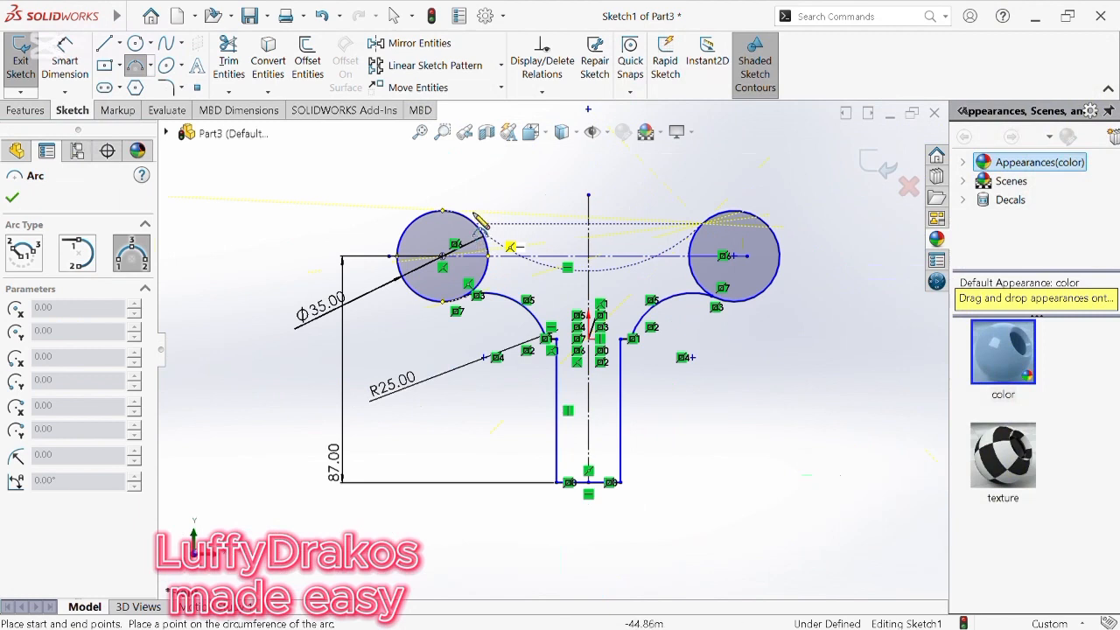
click(13, 199)
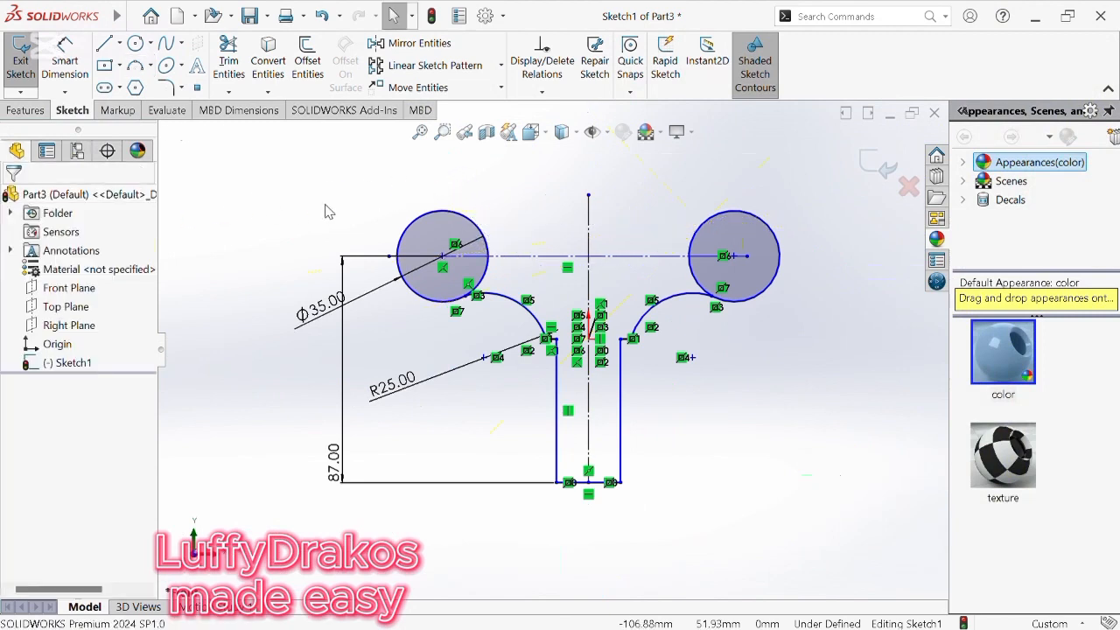
Step: Draw a downward-bulging three-point arc about 62 mm in radius between the facing upper edges of the two circles
click(135, 67)
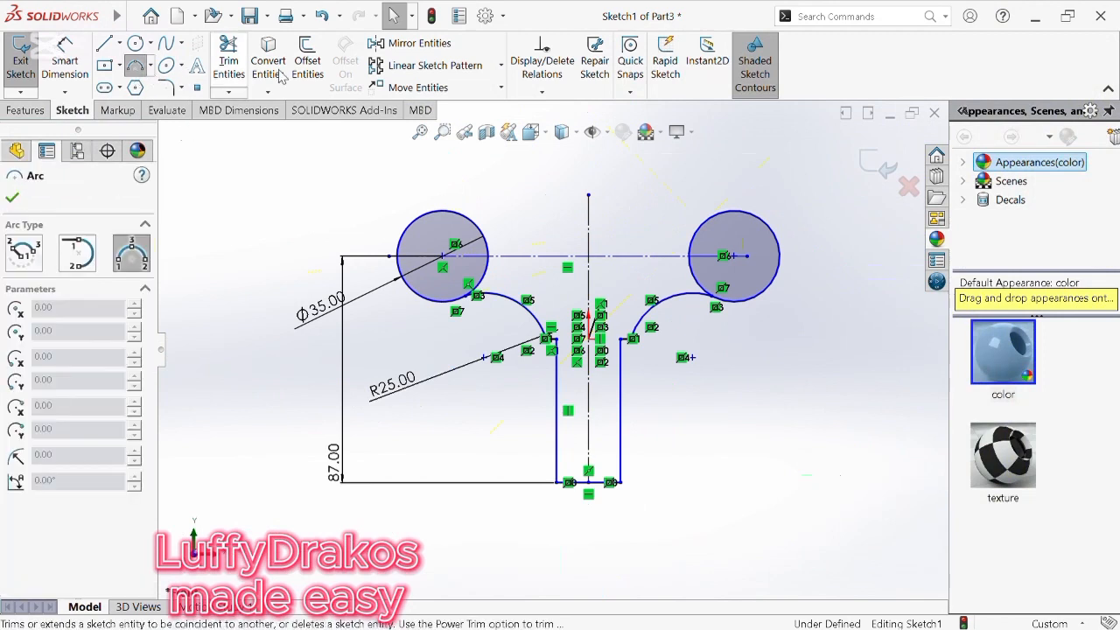
click(708, 236)
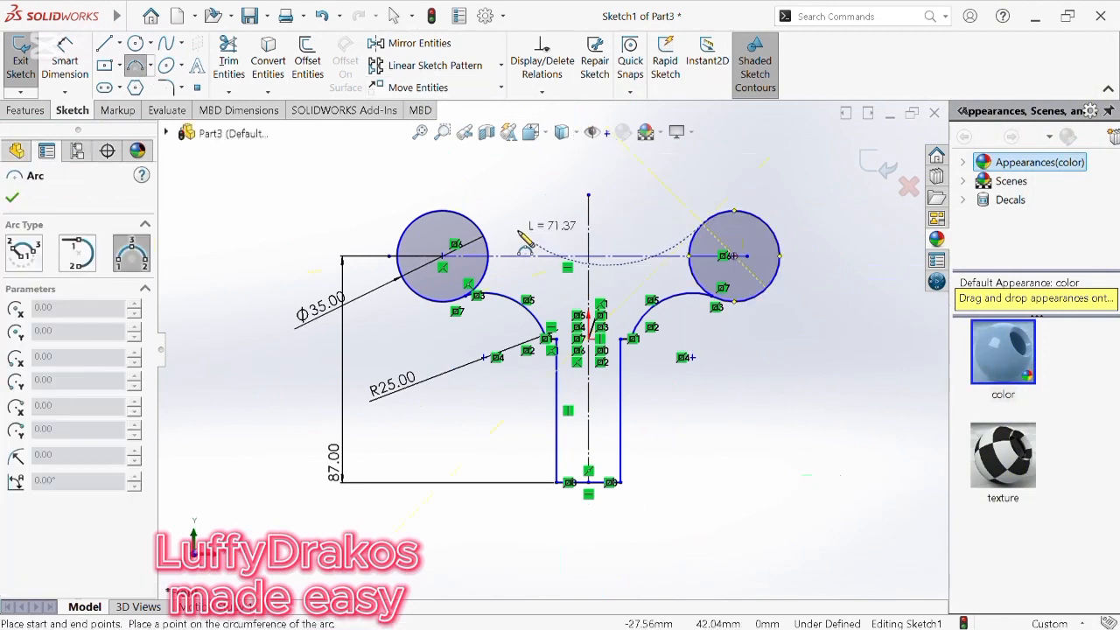
click(478, 225)
click(479, 226)
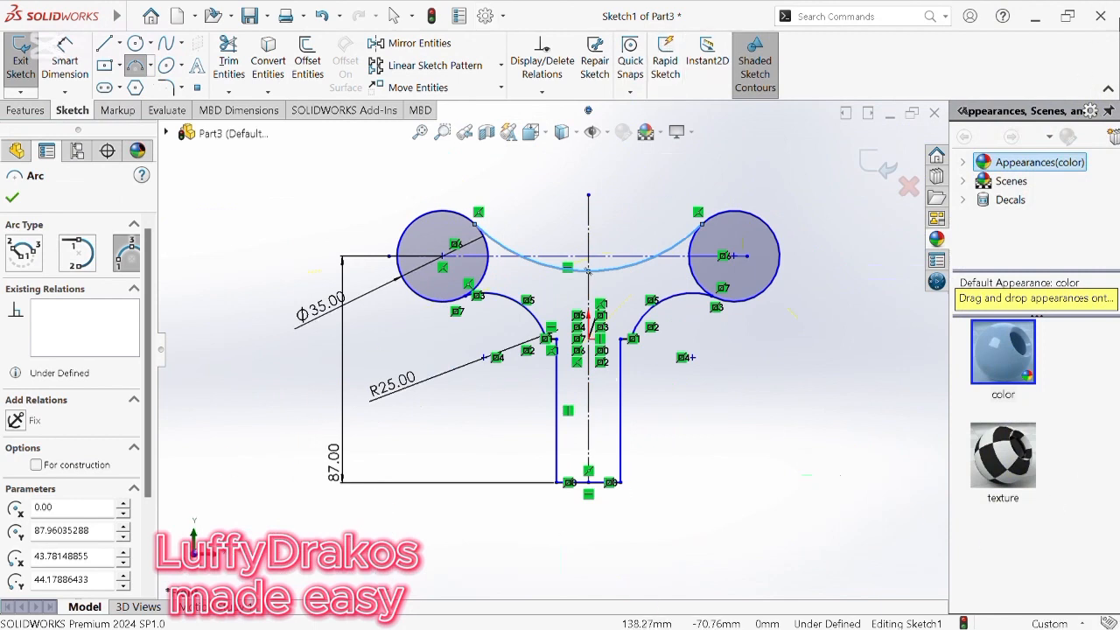
click(14, 201)
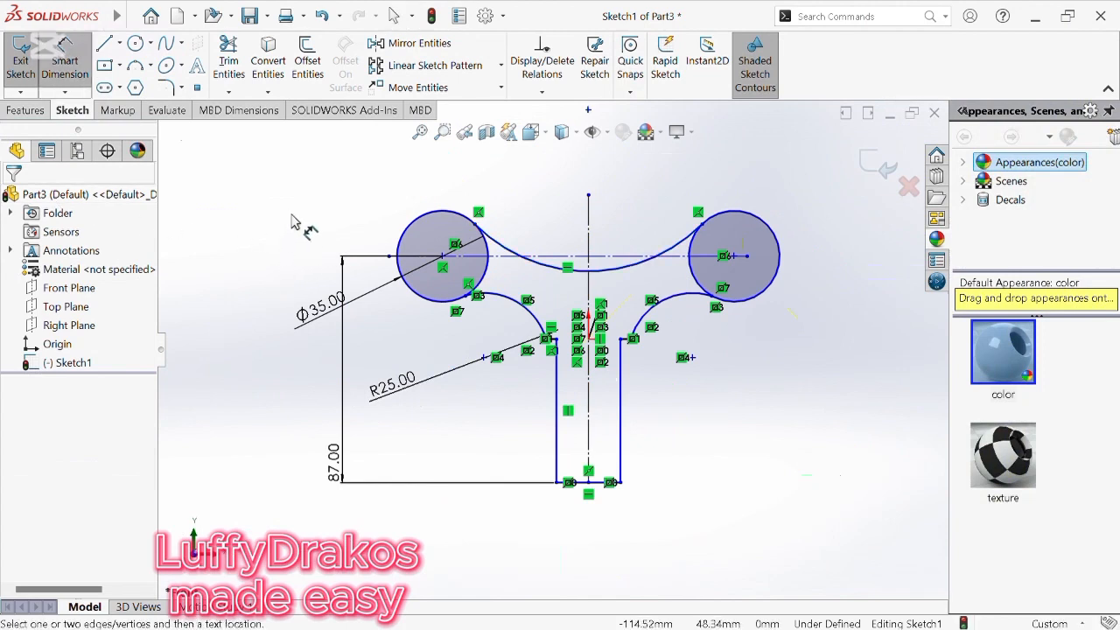
Step: Dimension the radius of the arc joining the two circles to 50 mm
click(586, 273)
click(572, 187)
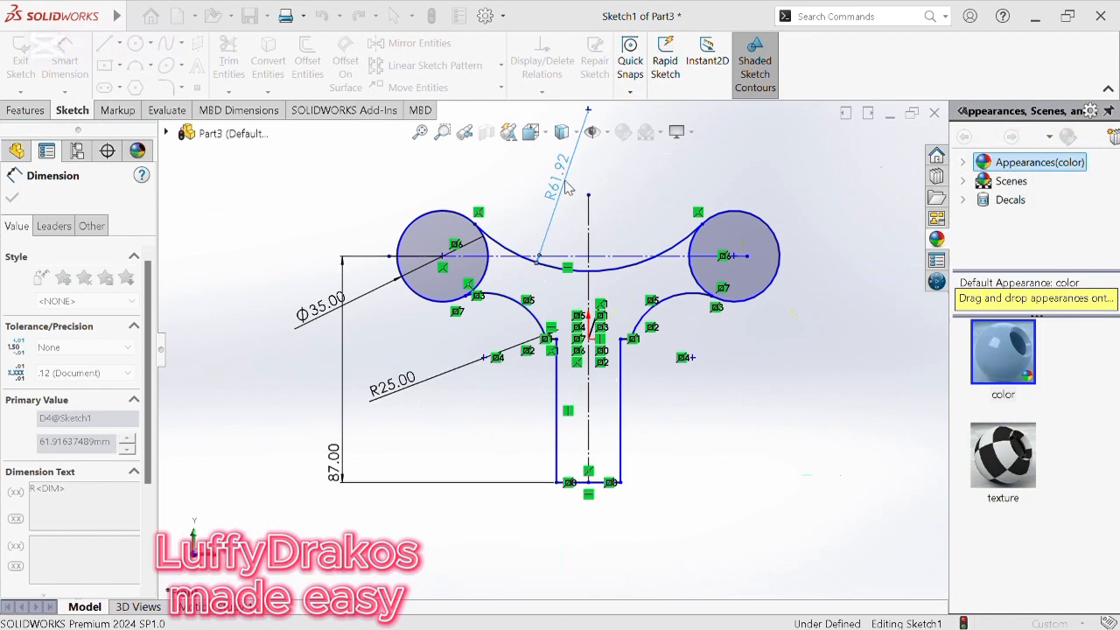
click(496, 160)
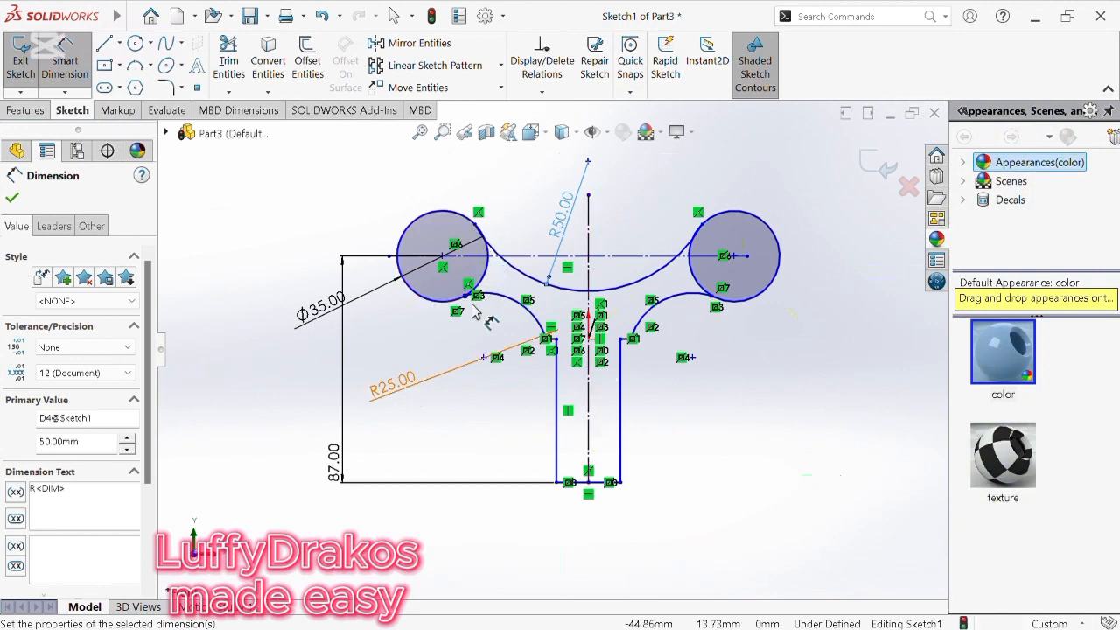
Step: Dimension the horizontal distance between the two circles' centres as 50 mm
click(443, 257)
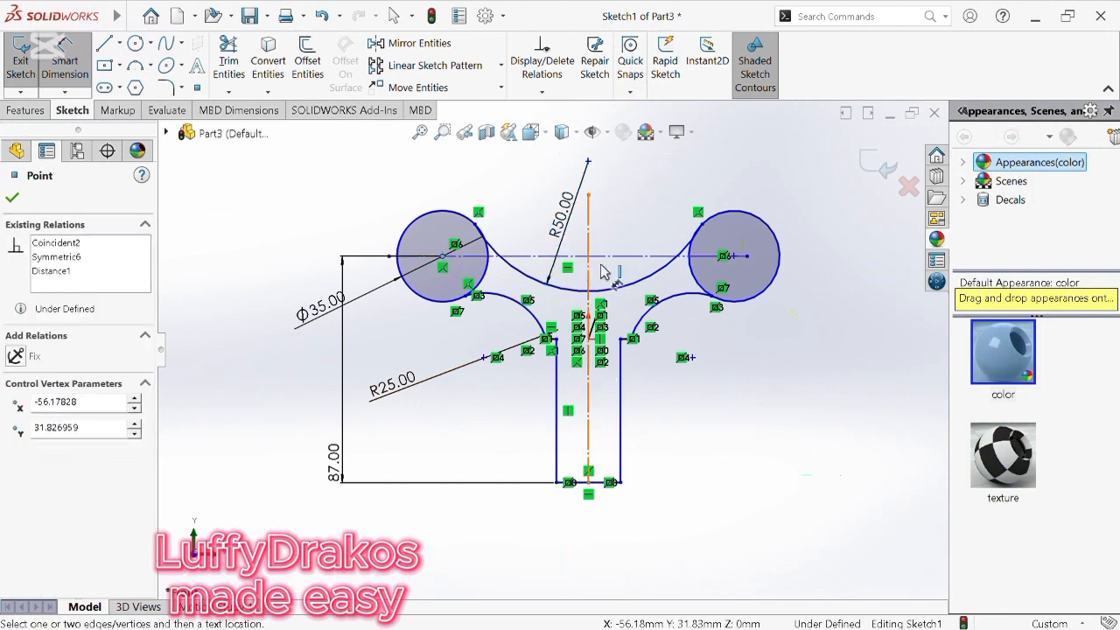
click(725, 256)
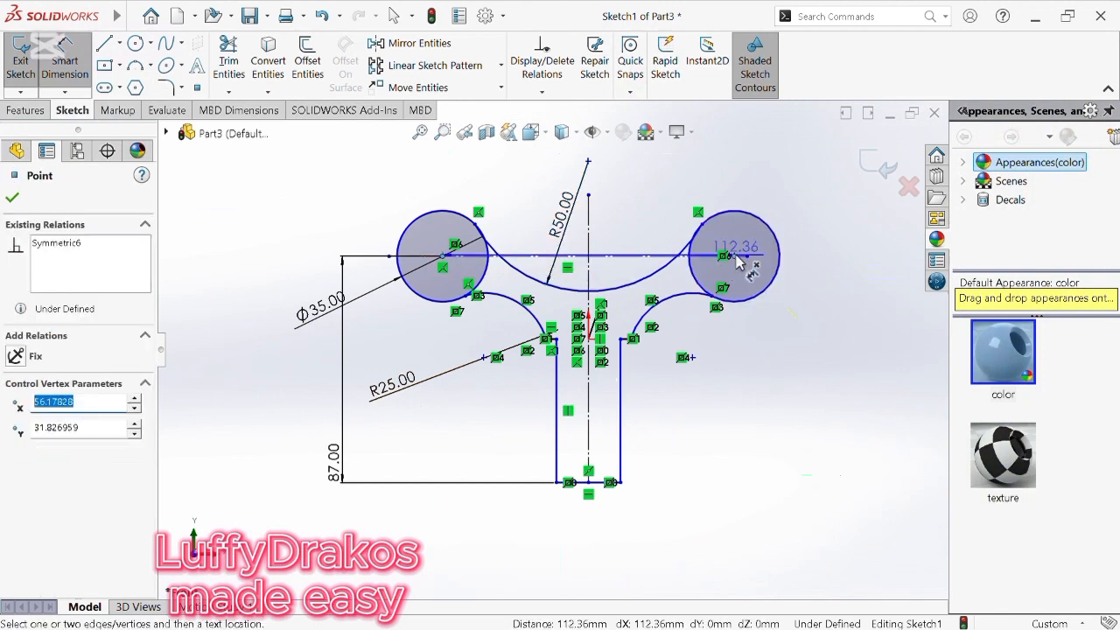
click(738, 167)
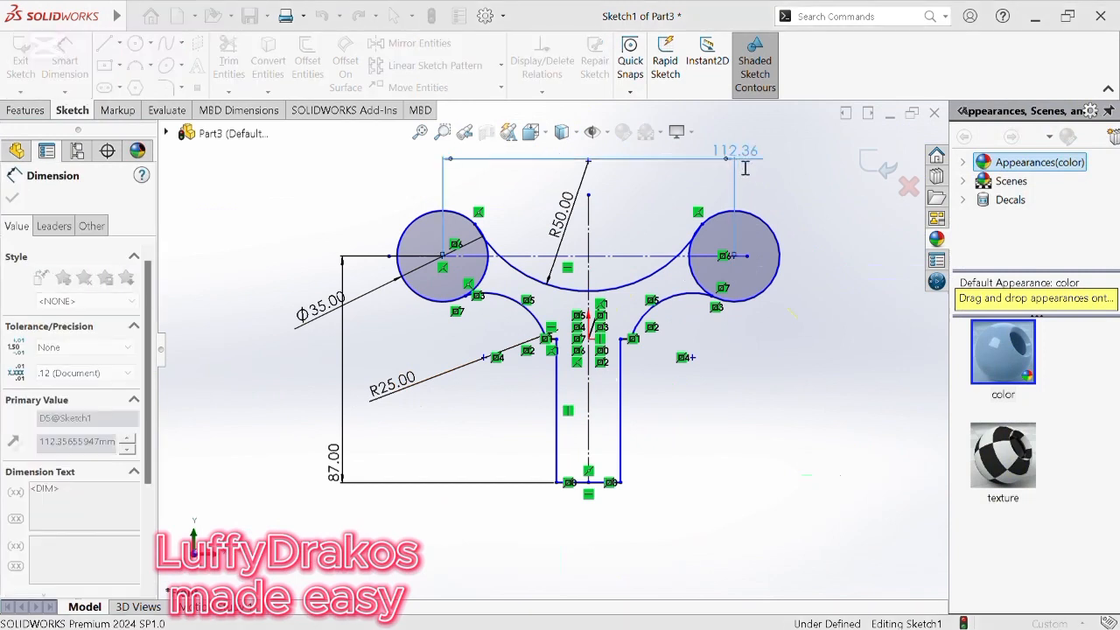
click(667, 134)
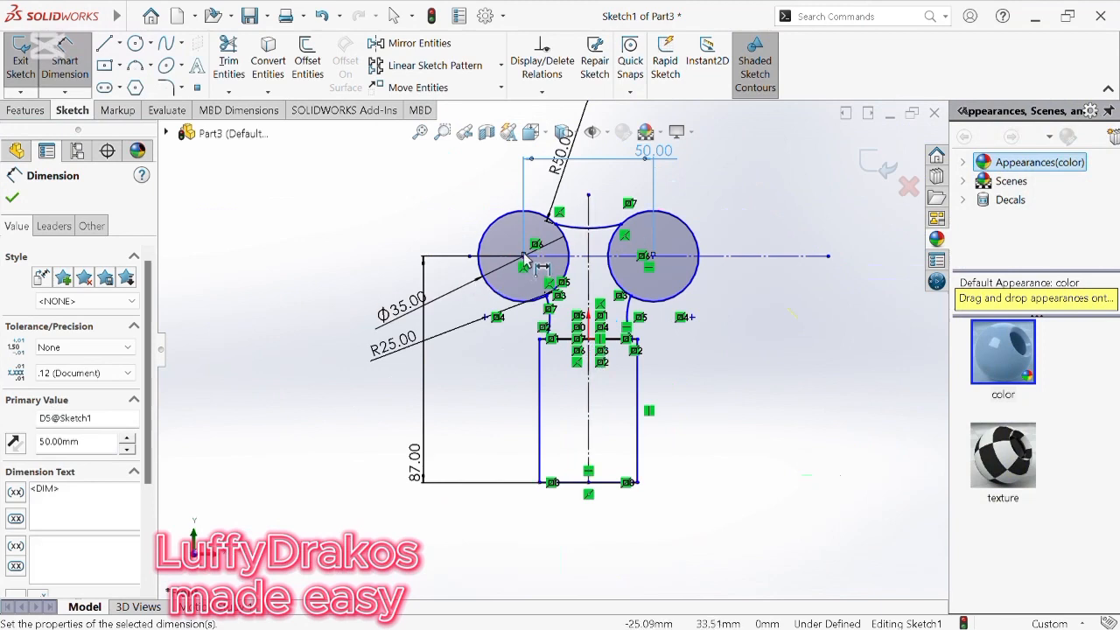
key(Escape)
drag(525, 255, 329, 269)
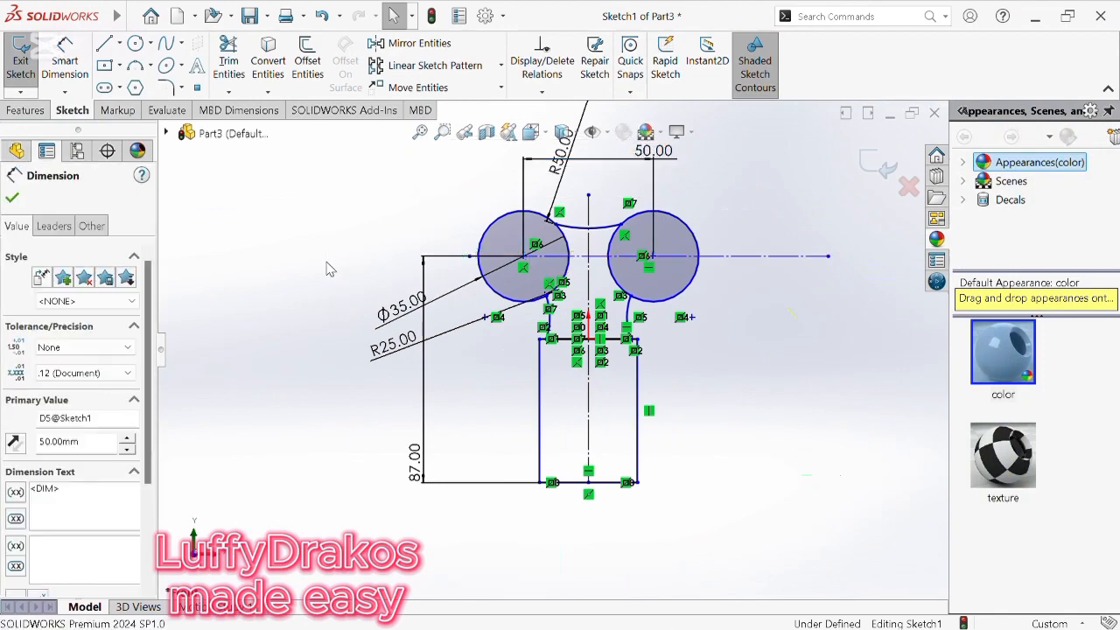
Step: Dimension the horizontal distance from the left circle's centre to the stem's left vertical line as 20 mm
scroll(449, 312, down, 5)
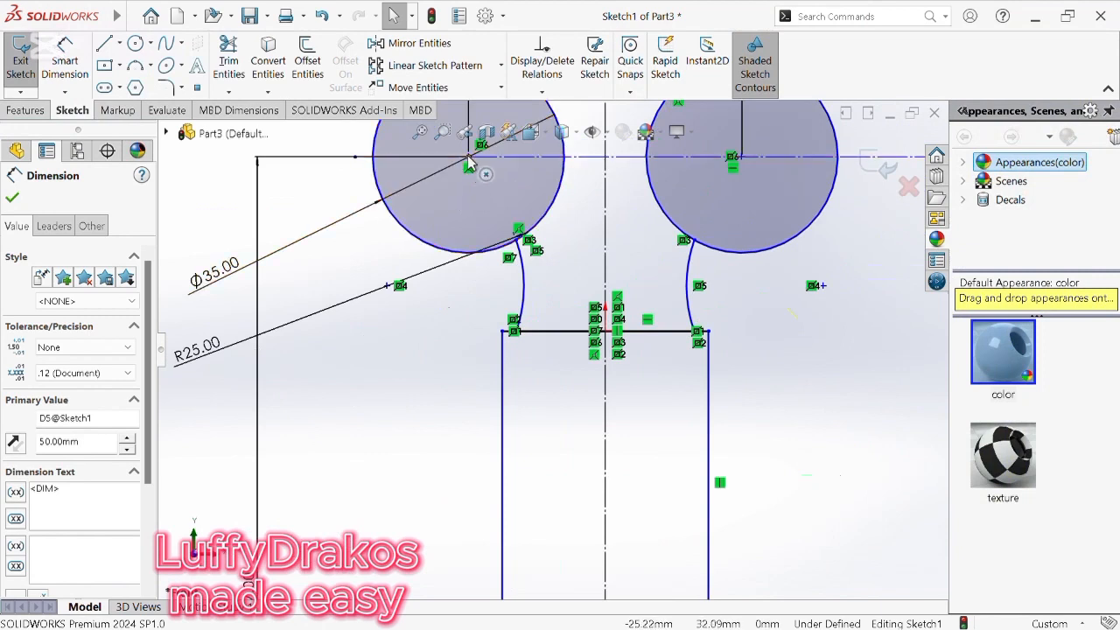
click(467, 157)
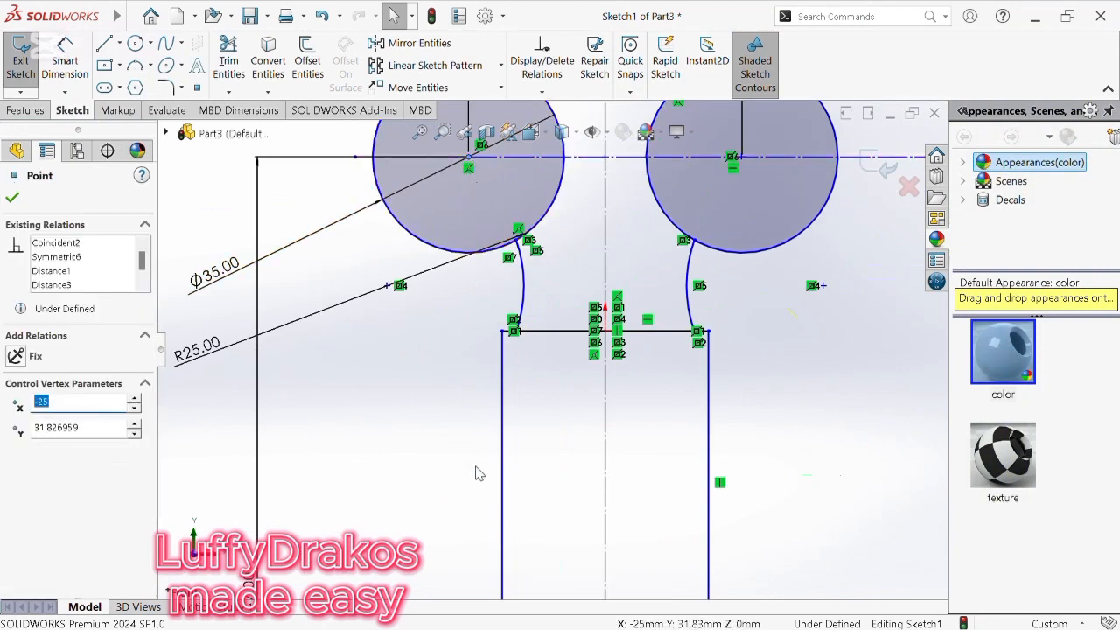
right_drag(402, 460, 403, 359)
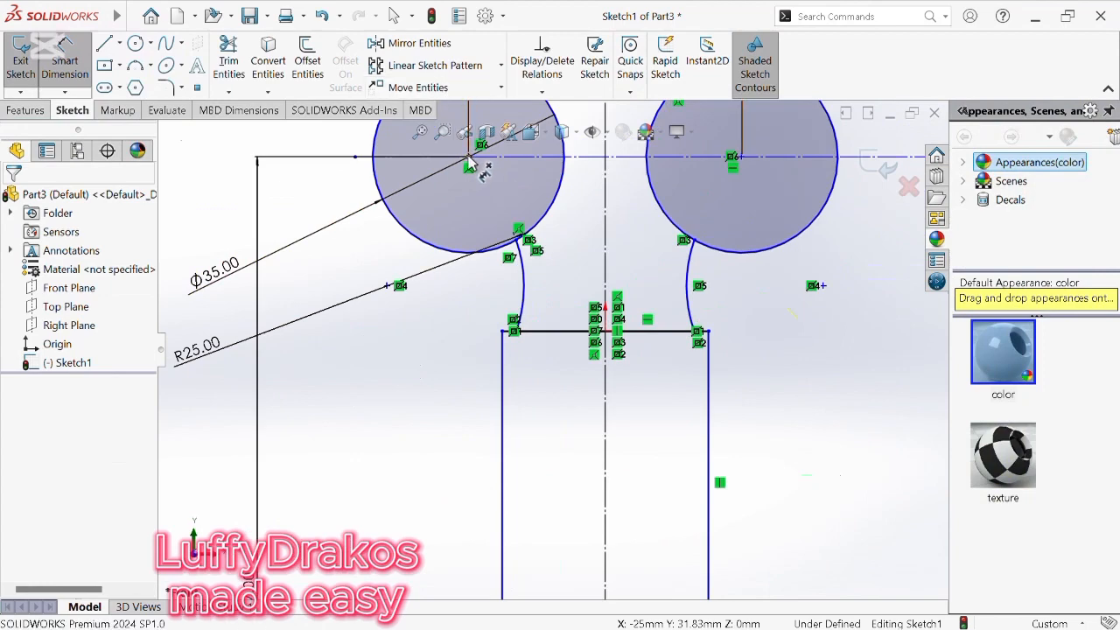
click(469, 163)
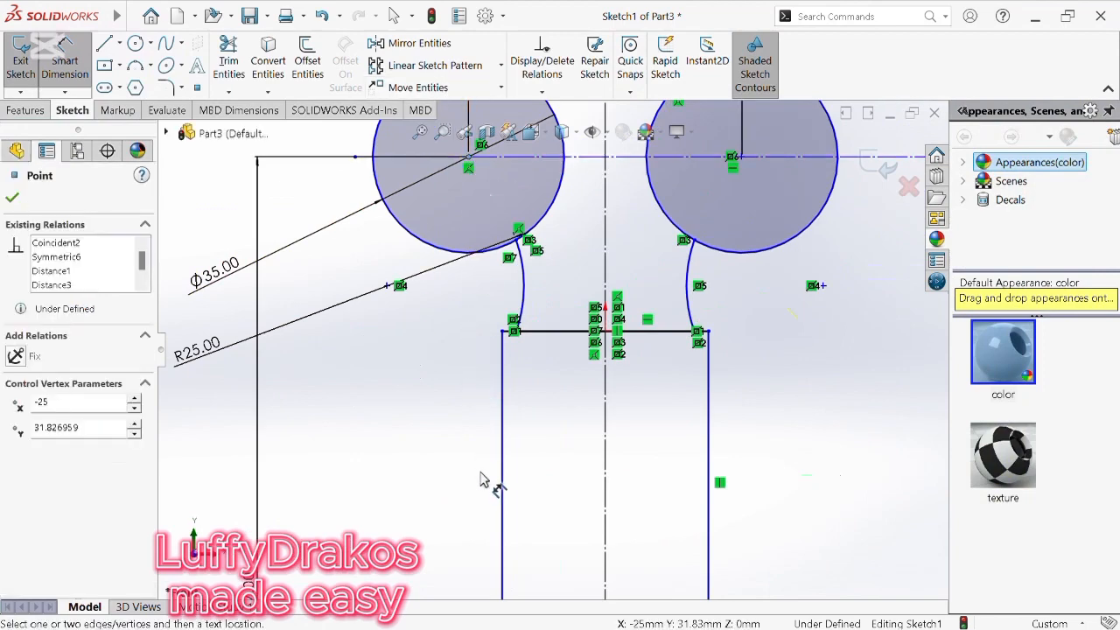
scroll(484, 479, up, 5)
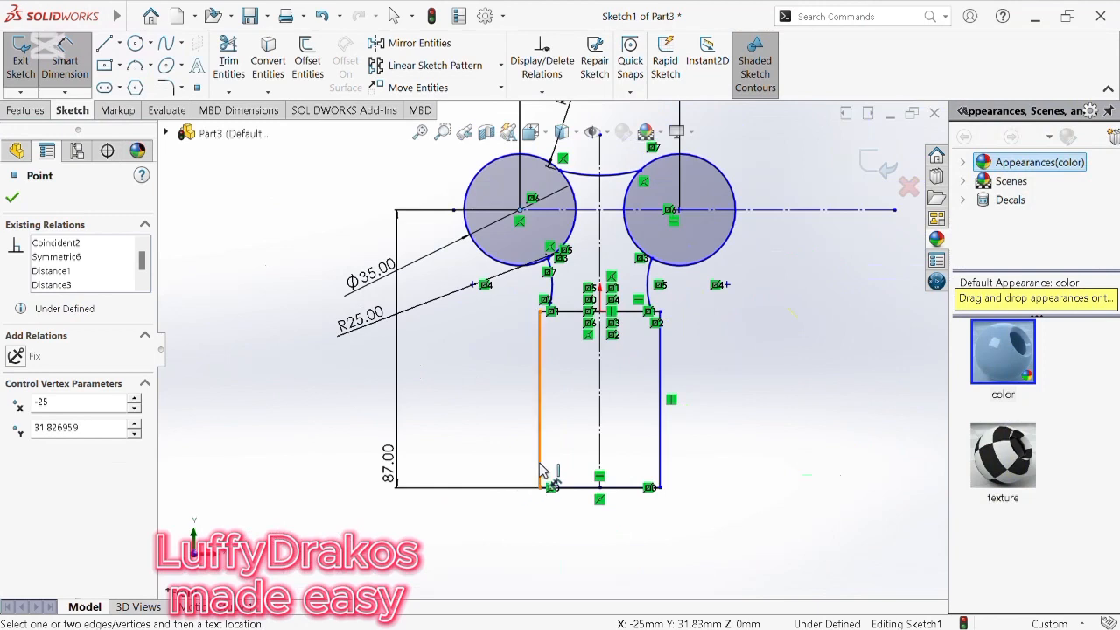
click(540, 448)
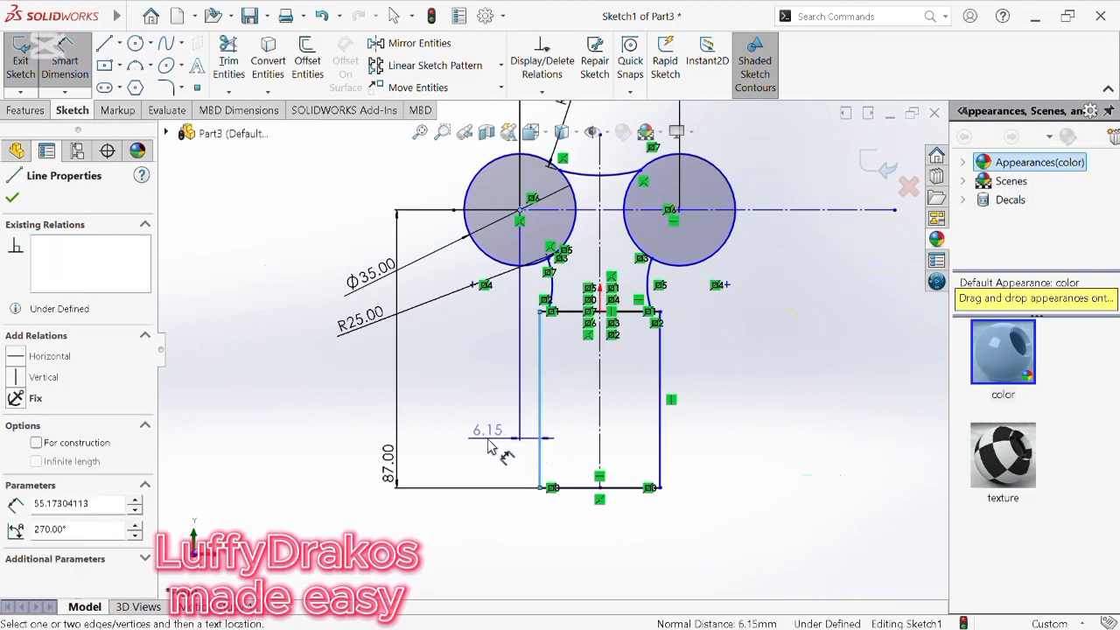
click(481, 425)
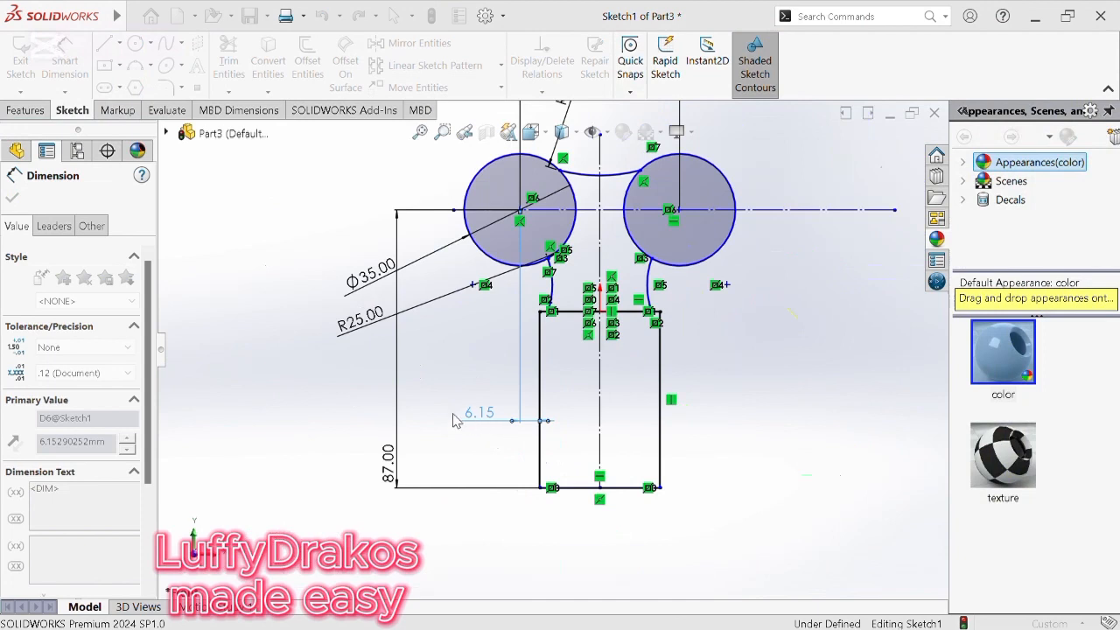
text(20)
key(Return)
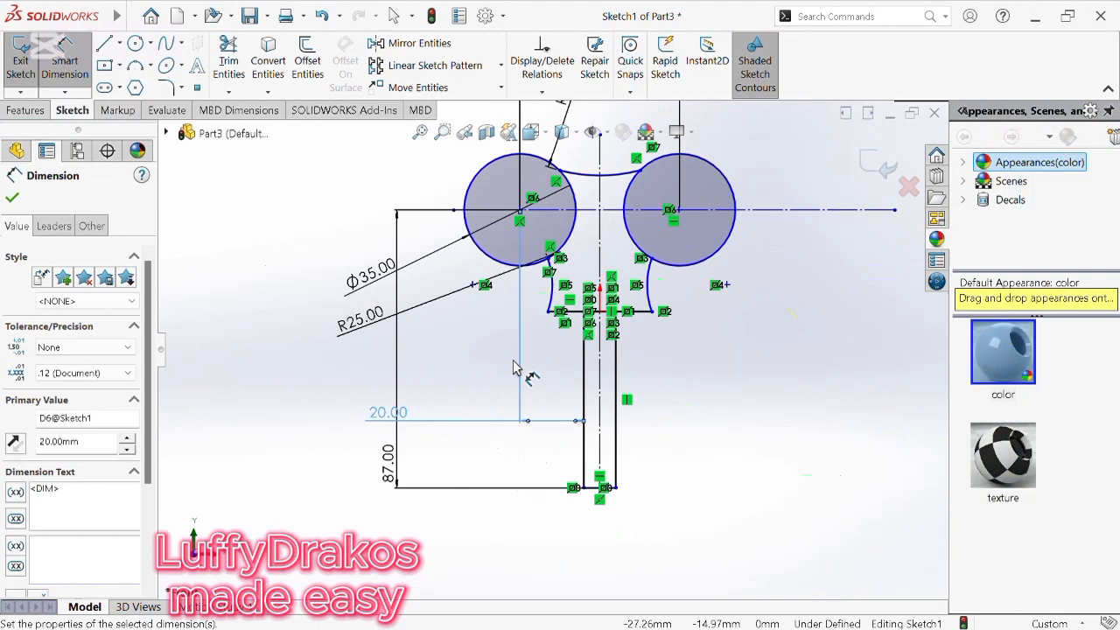
Step: Dimension the vertical distance from the shoulder line's right endpoint to the stem's lower right corner as 45 mm
click(655, 319)
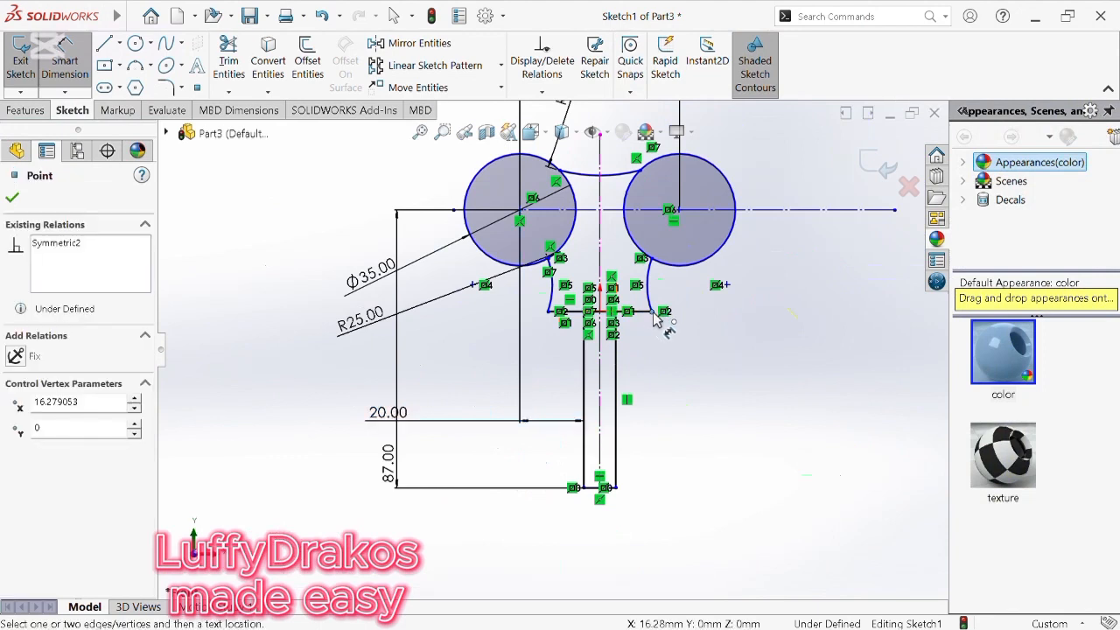
click(617, 489)
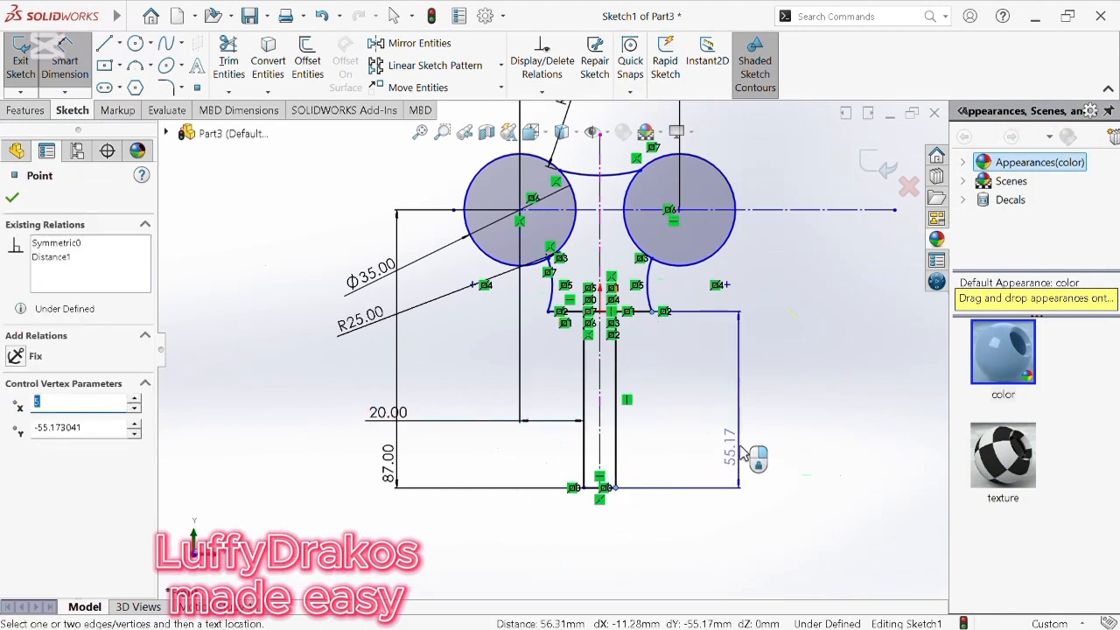
click(788, 449)
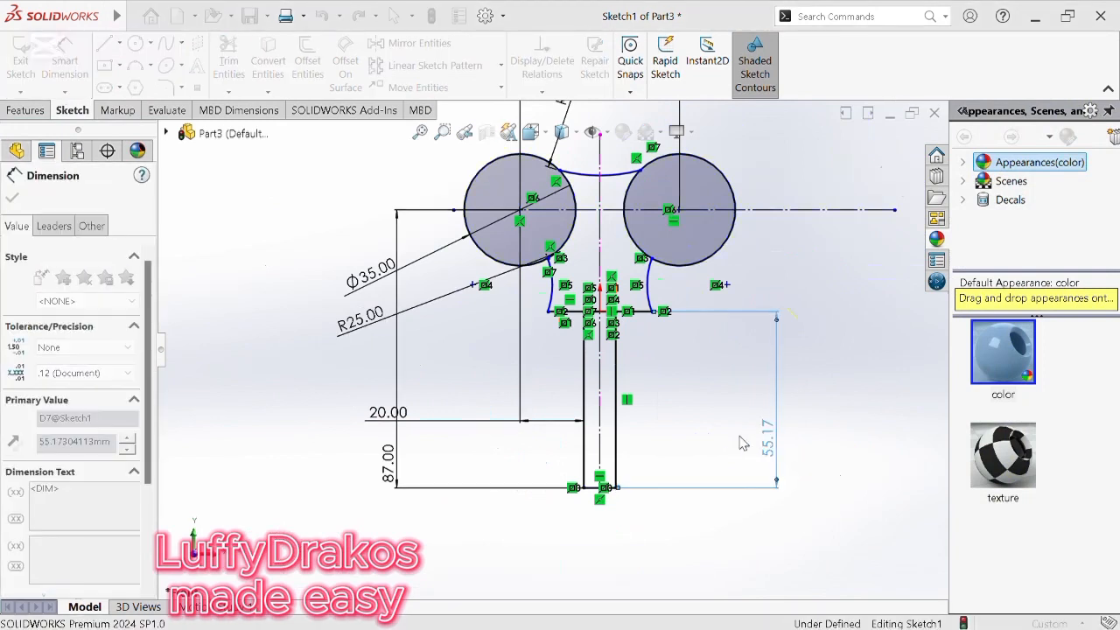
text(45)
key(Return)
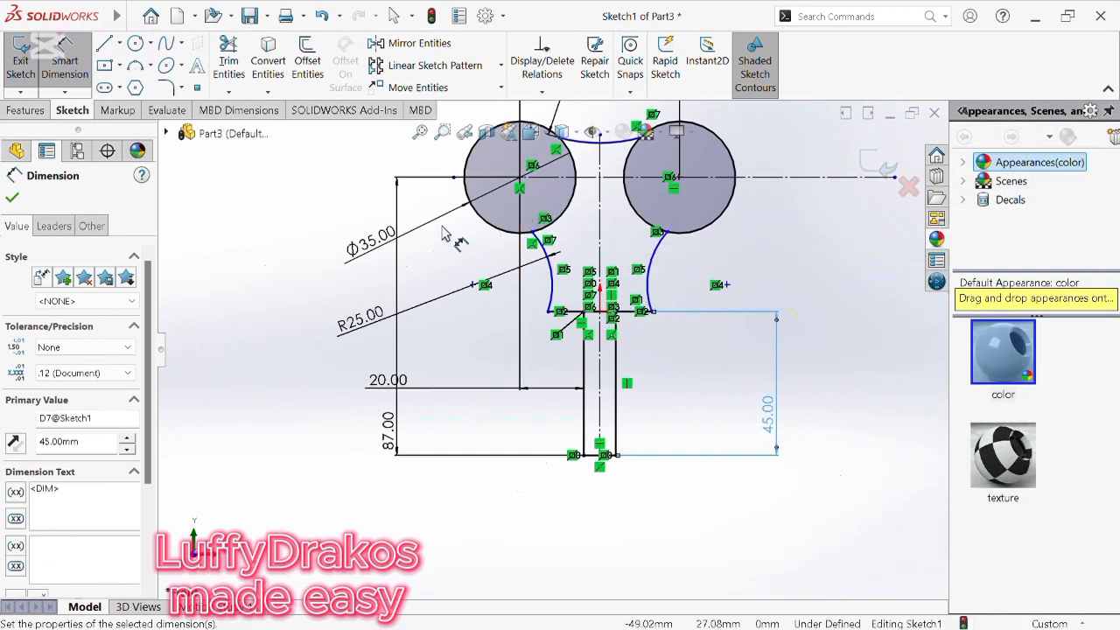
click(14, 199)
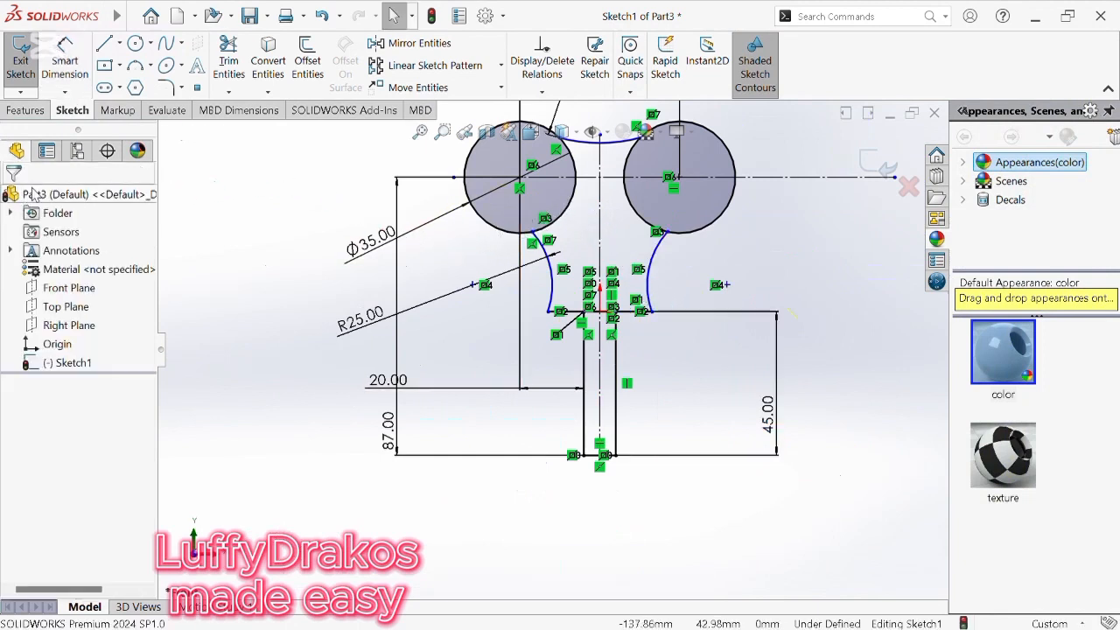
Step: Draw a circle about 9 mm in radius concentric with the left 35 mm circle
click(134, 43)
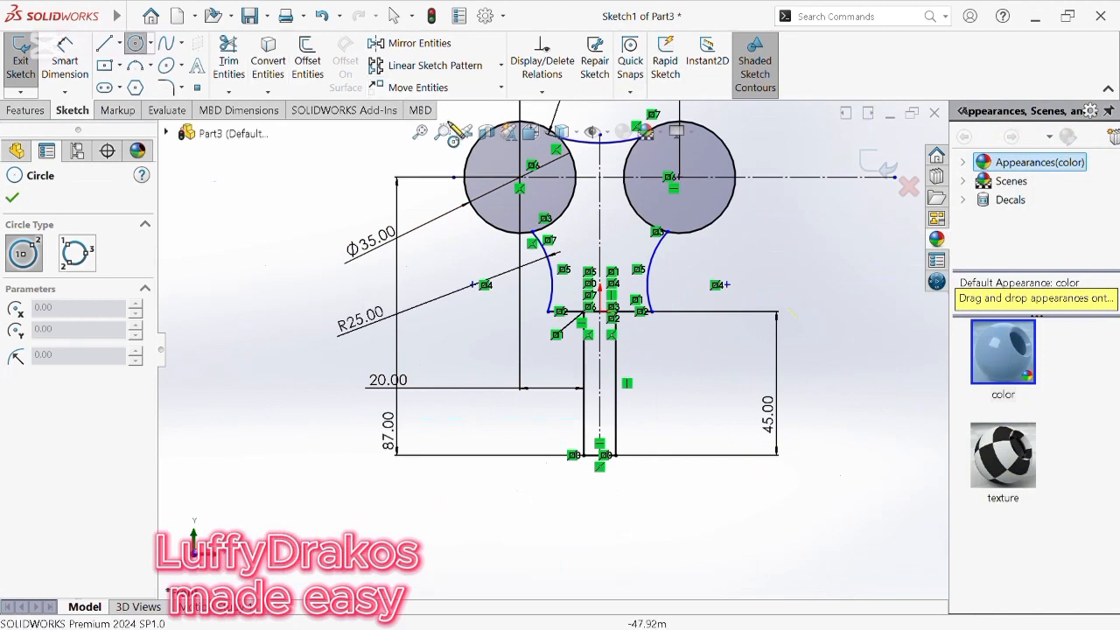
click(522, 187)
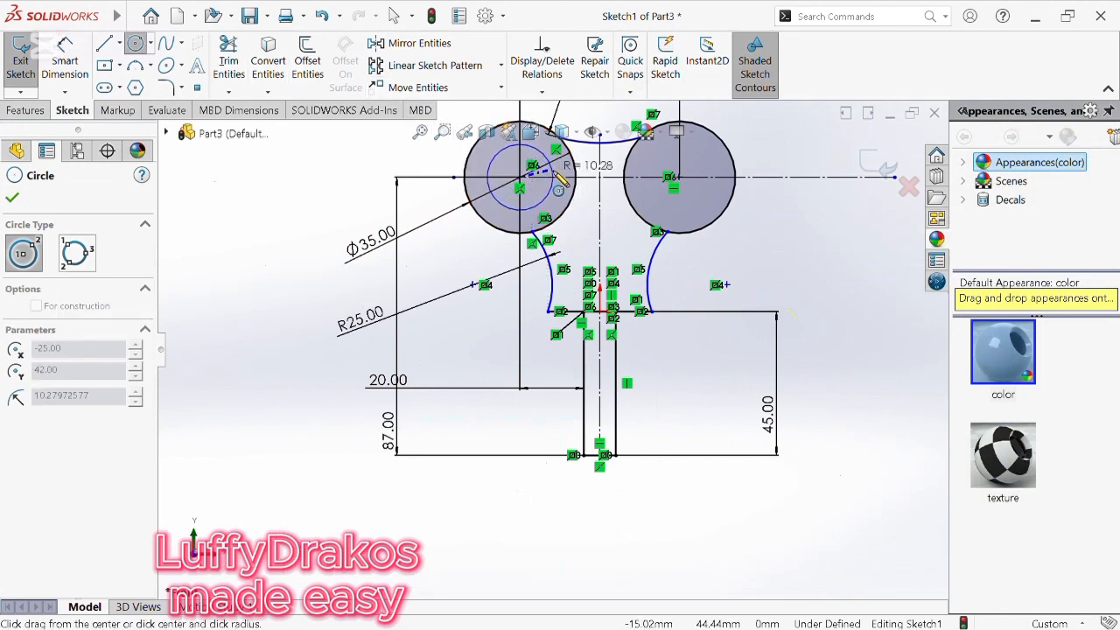
click(559, 180)
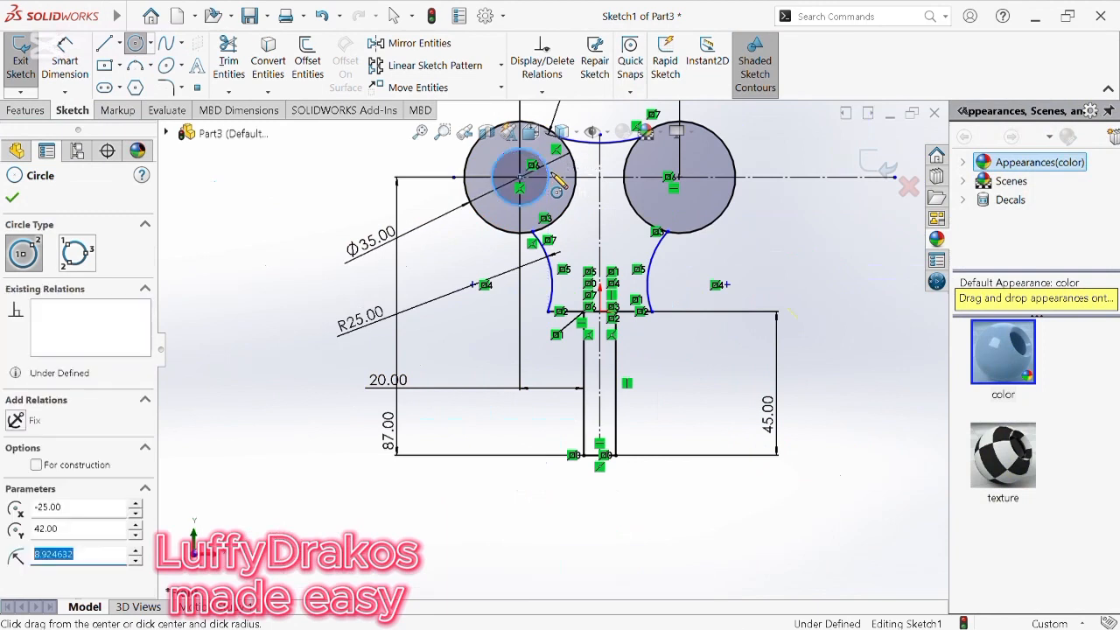
click(13, 201)
Step: Dimension the diameter of the left inner circle as 20 mm
right_drag(195, 225, 205, 149)
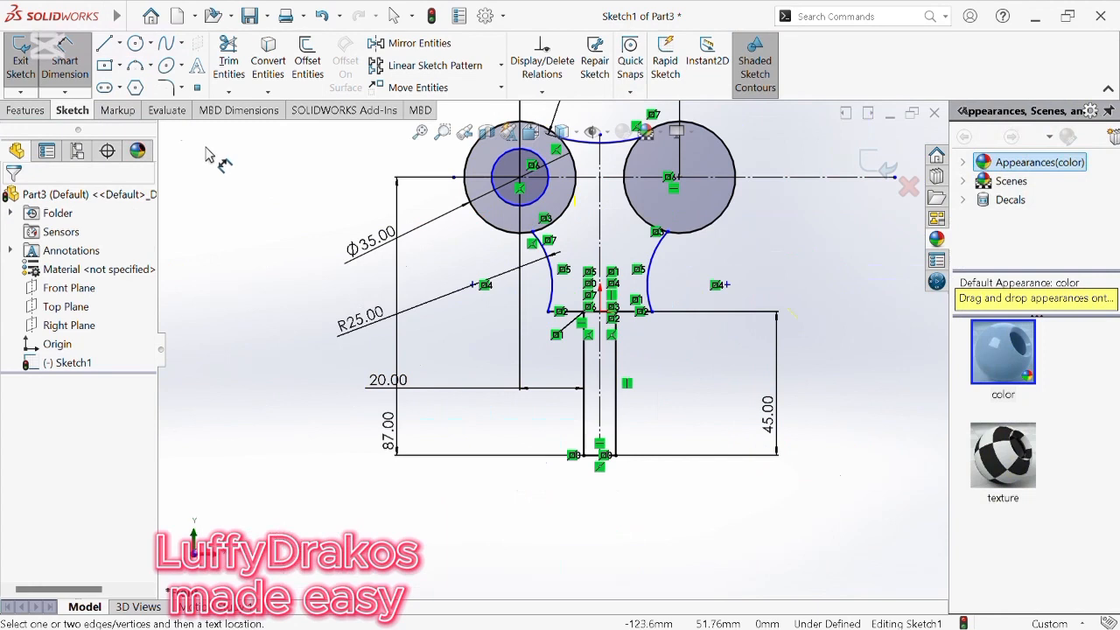
click(498, 197)
click(252, 197)
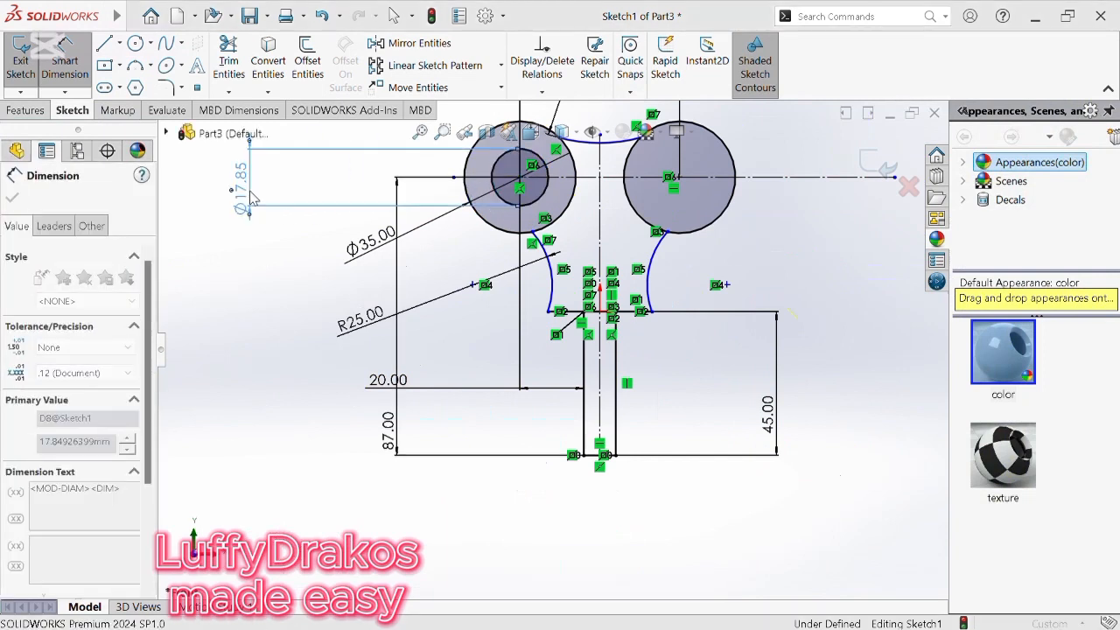
text(20)
key(Return)
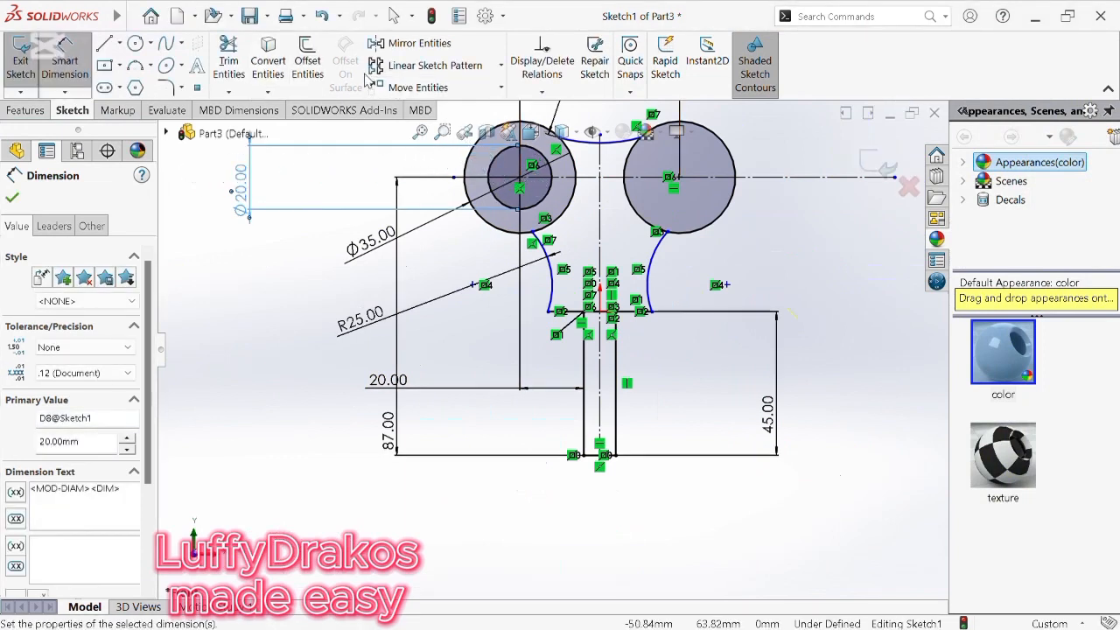
Step: Copy the 20 mm inner circle from the left circle's centre to the right circle's centre
click(418, 87)
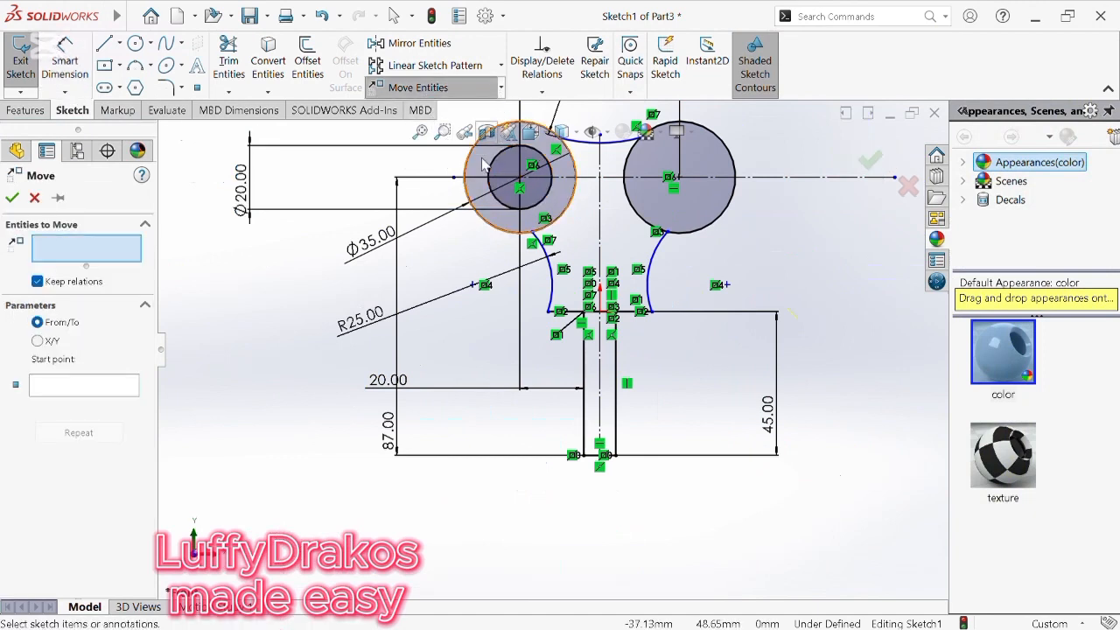
click(499, 88)
click(465, 128)
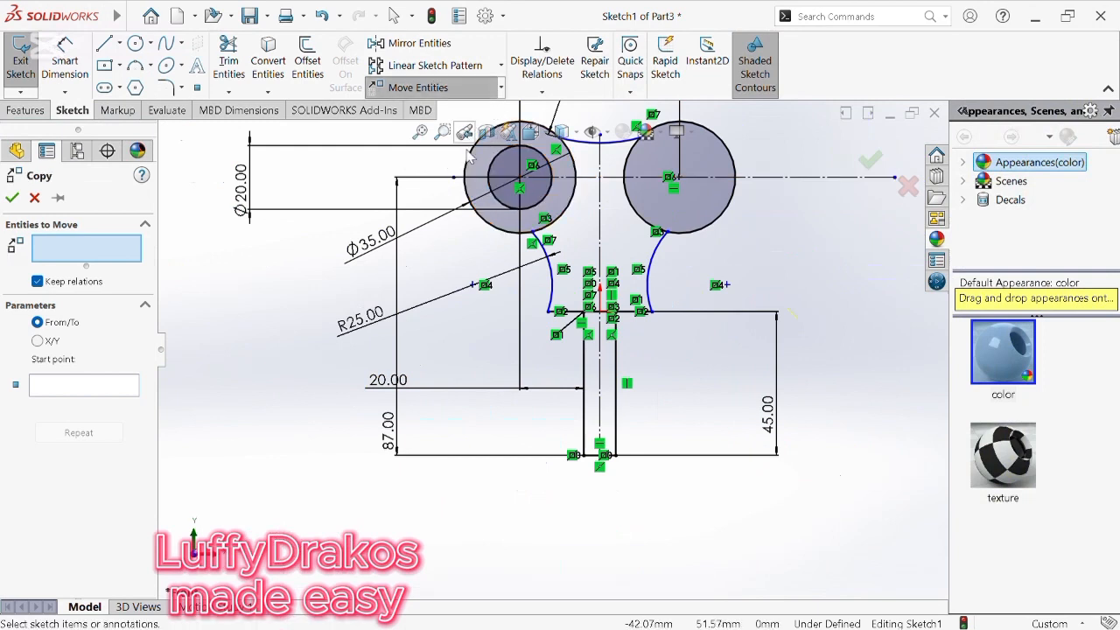
click(498, 158)
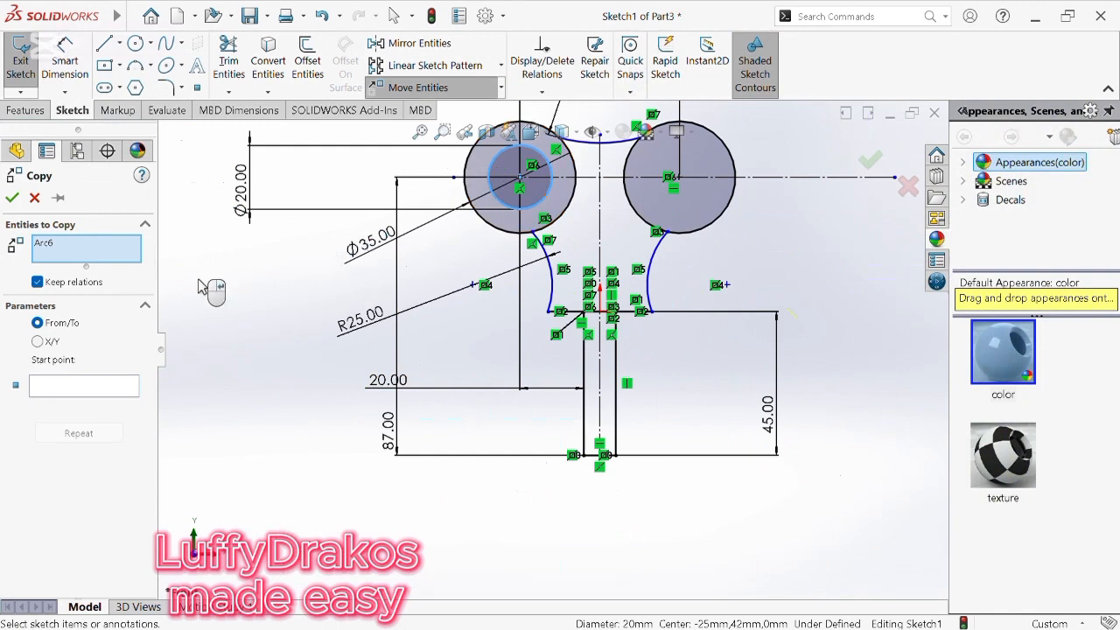
click(67, 385)
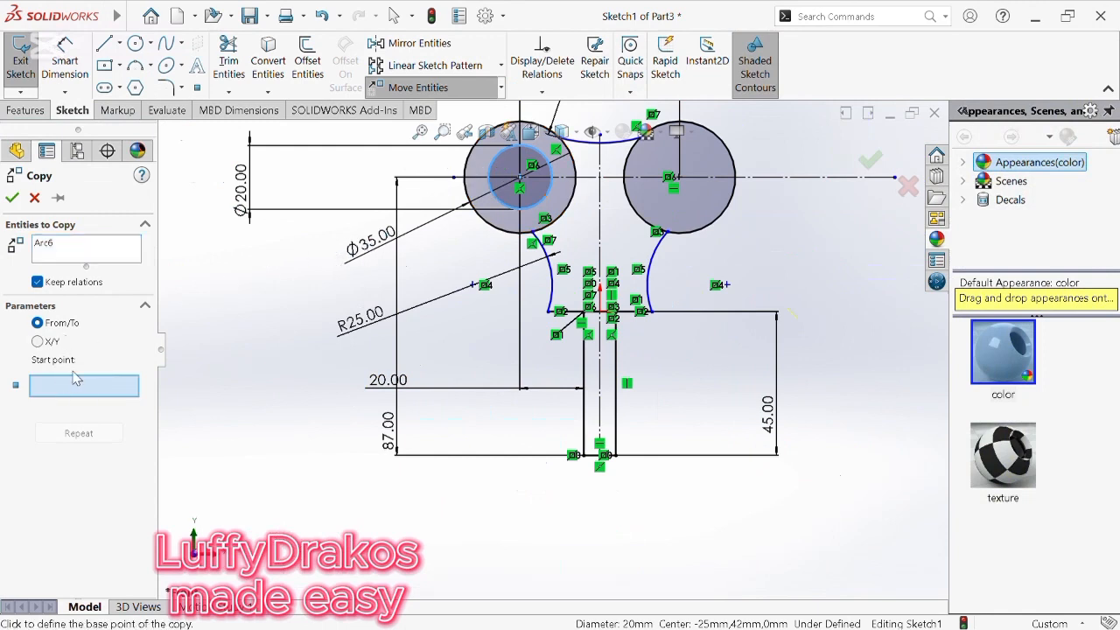
click(520, 180)
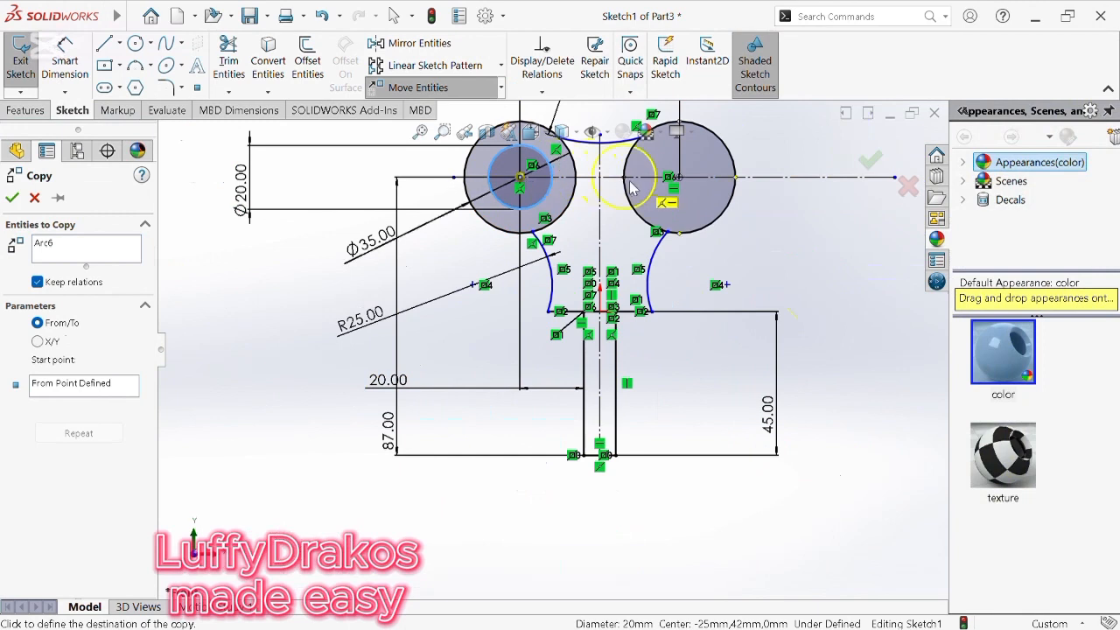
click(683, 182)
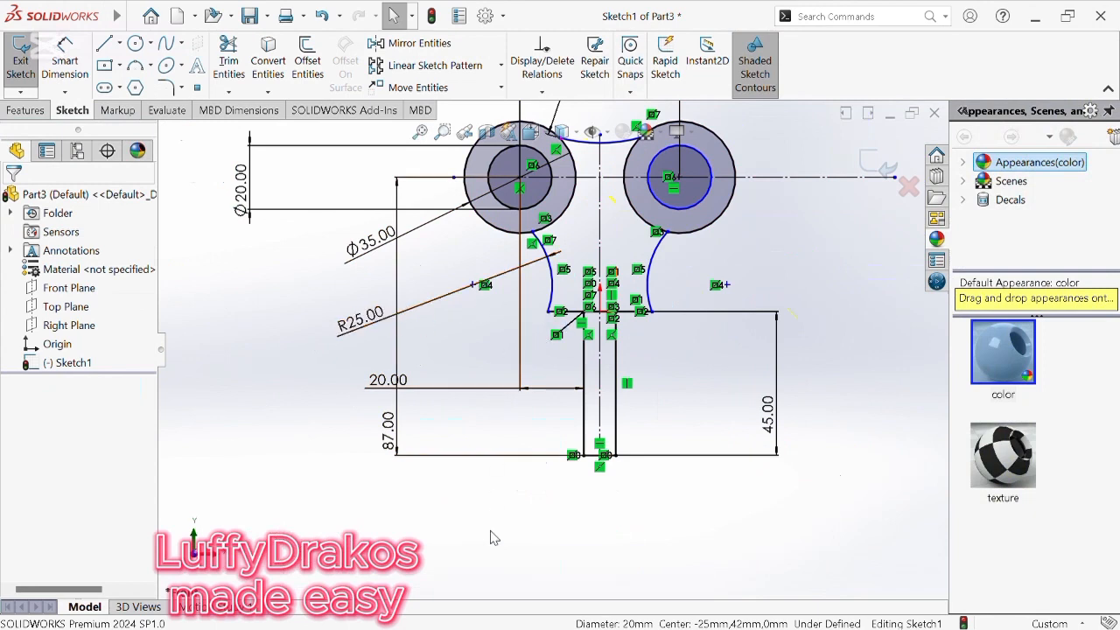
Step: Dimension the width between the lower endpoints of the two side arcs as 20 mm
right_drag(498, 529, 497, 498)
scroll(555, 331, up, 2)
scroll(560, 326, down, 2)
scroll(560, 332, down, 3)
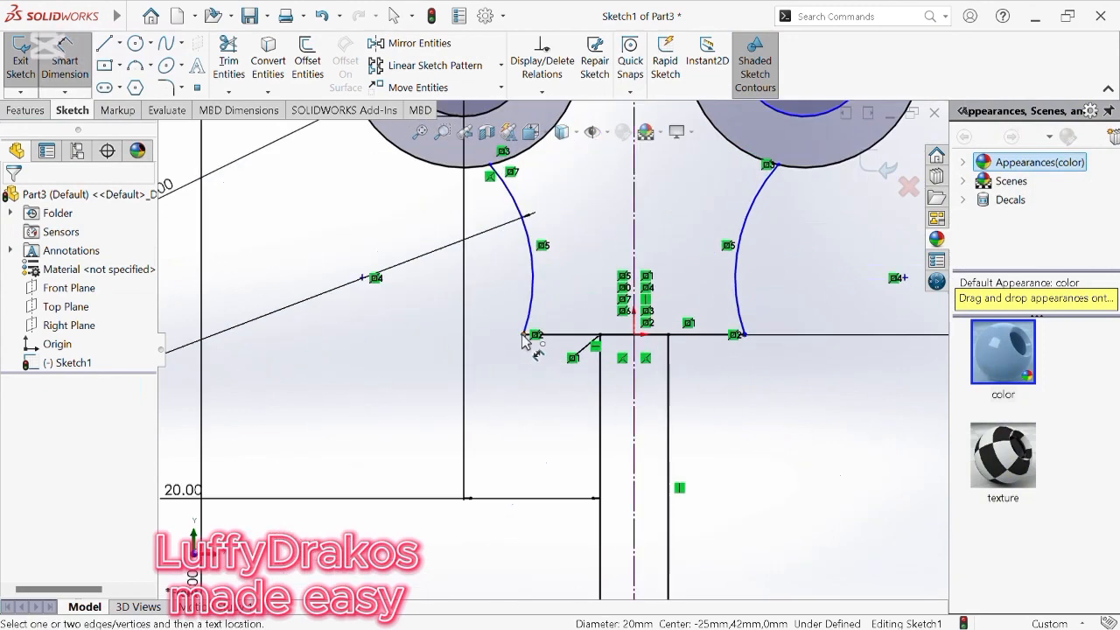
click(528, 339)
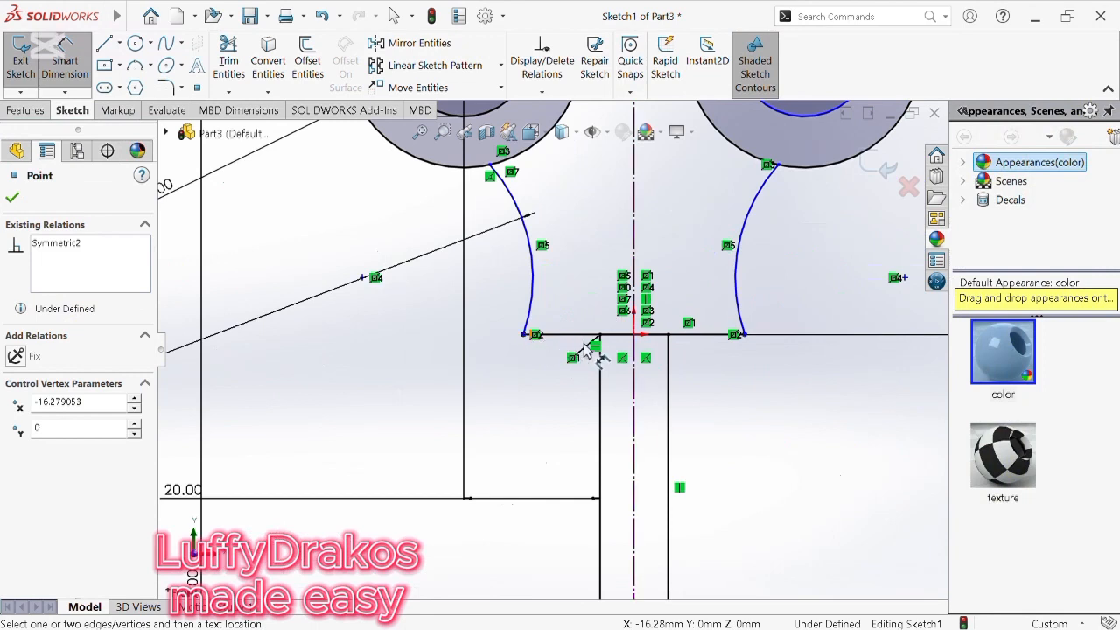
click(737, 336)
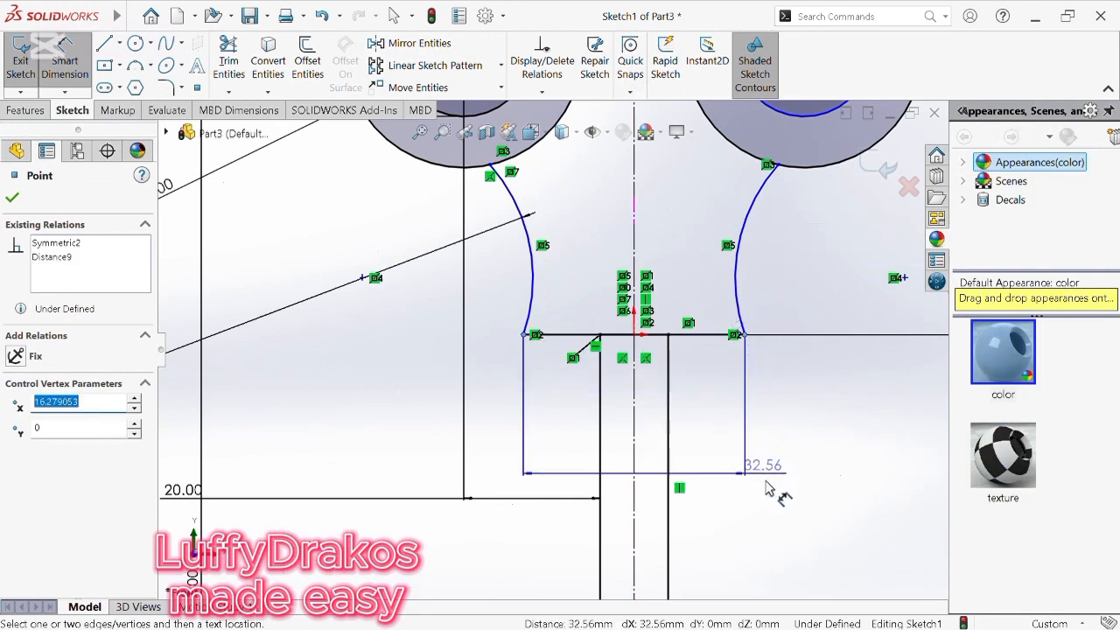
click(785, 523)
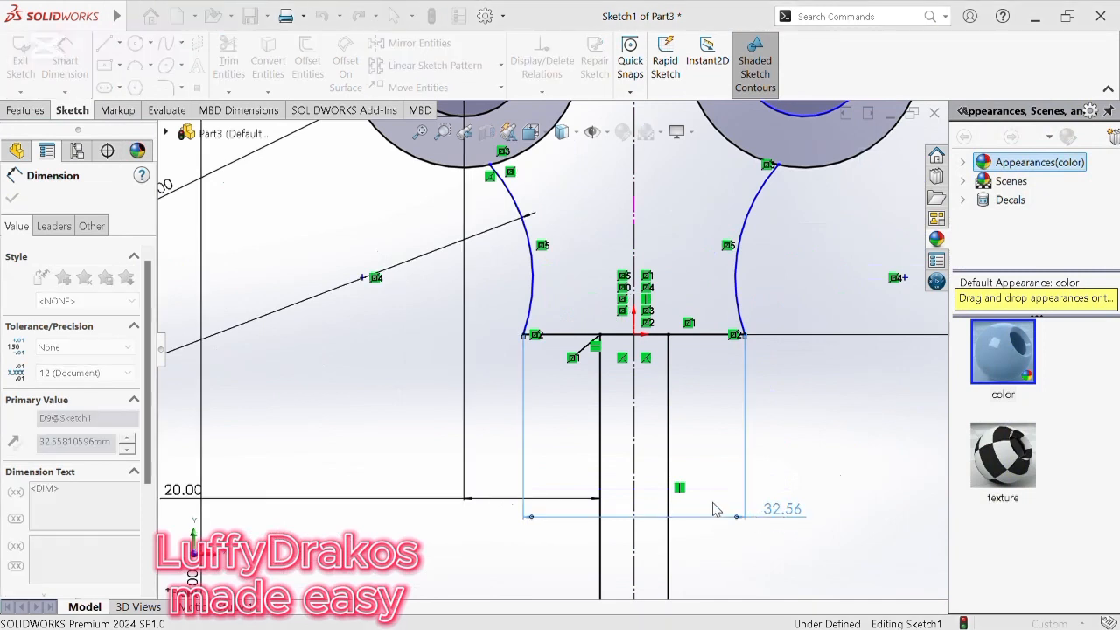
text(20)
key(Return)
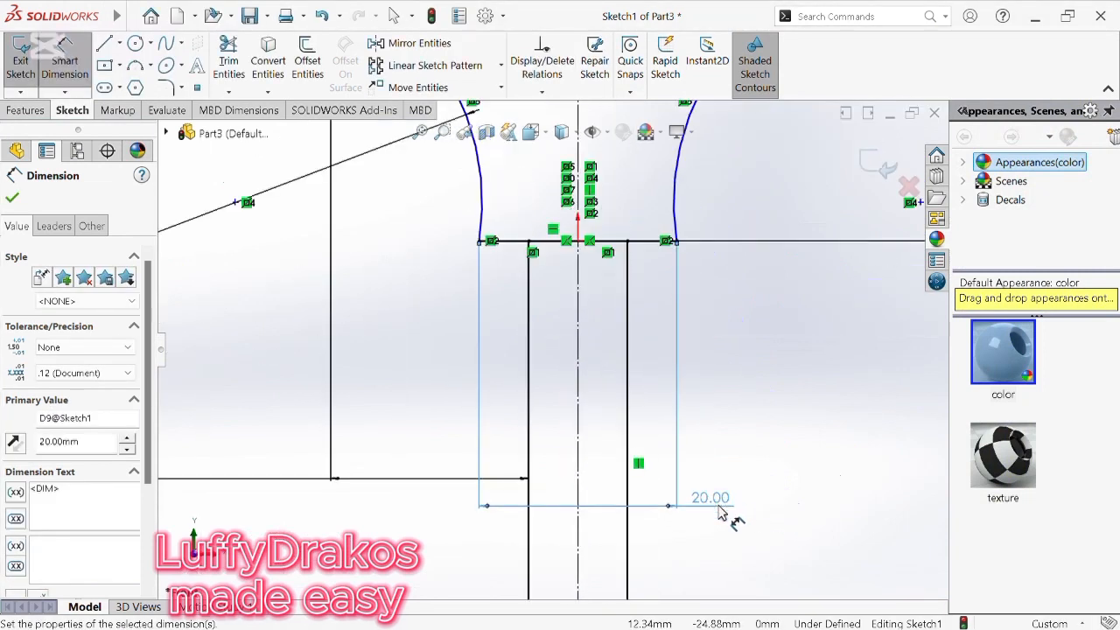
Step: Try to dimension the distance from the right side arc's lower endpoint to the stem's right vertical line
scroll(719, 505, up, 3)
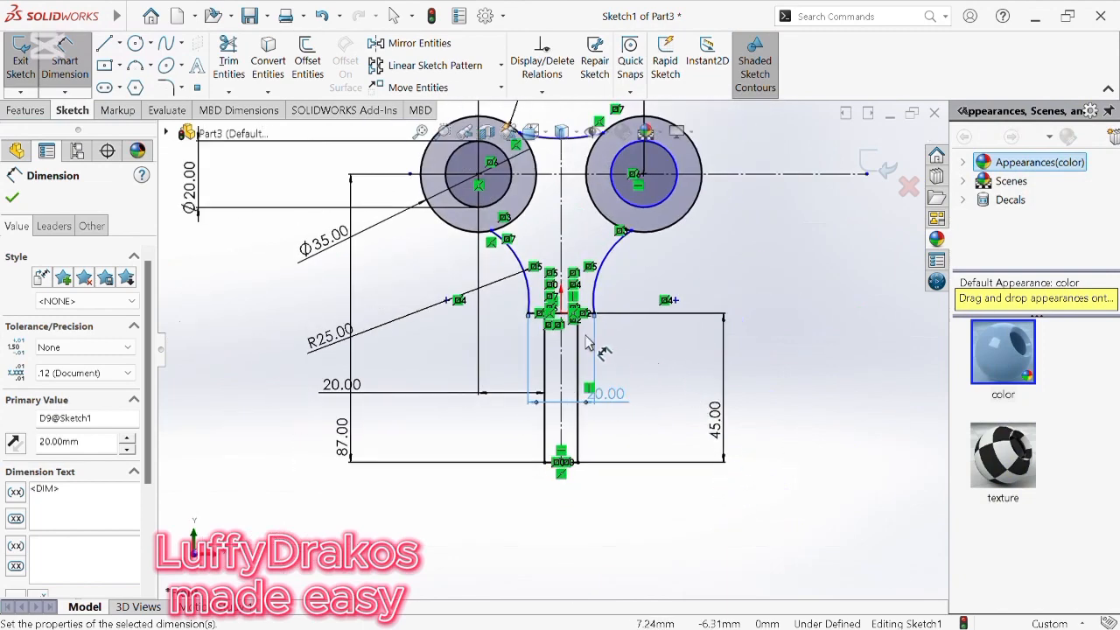
scroll(587, 352, down, 3)
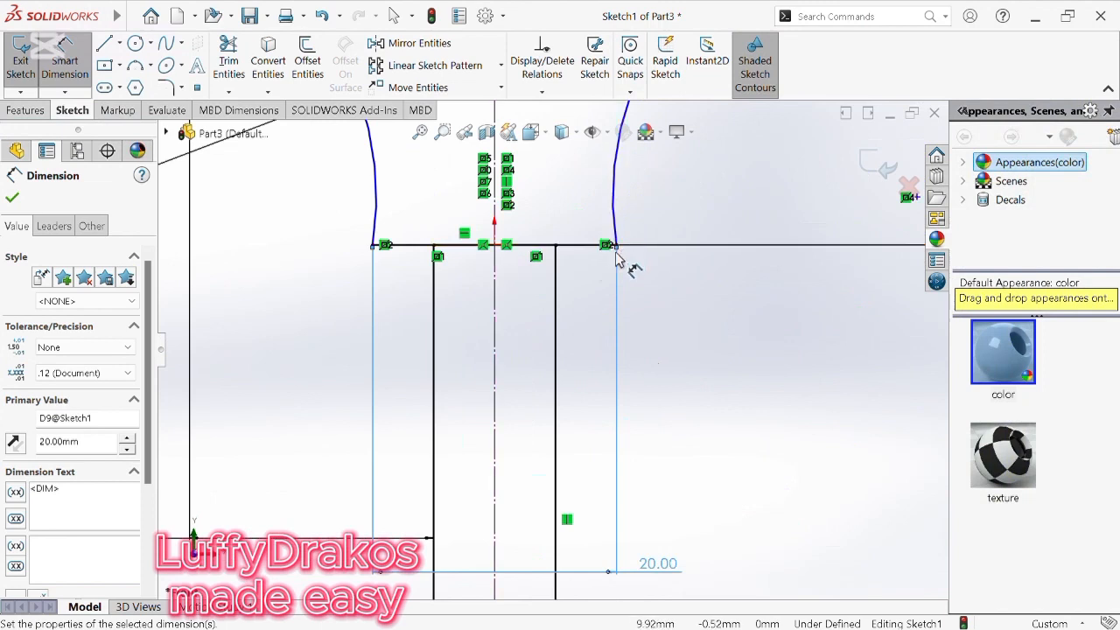
click(616, 248)
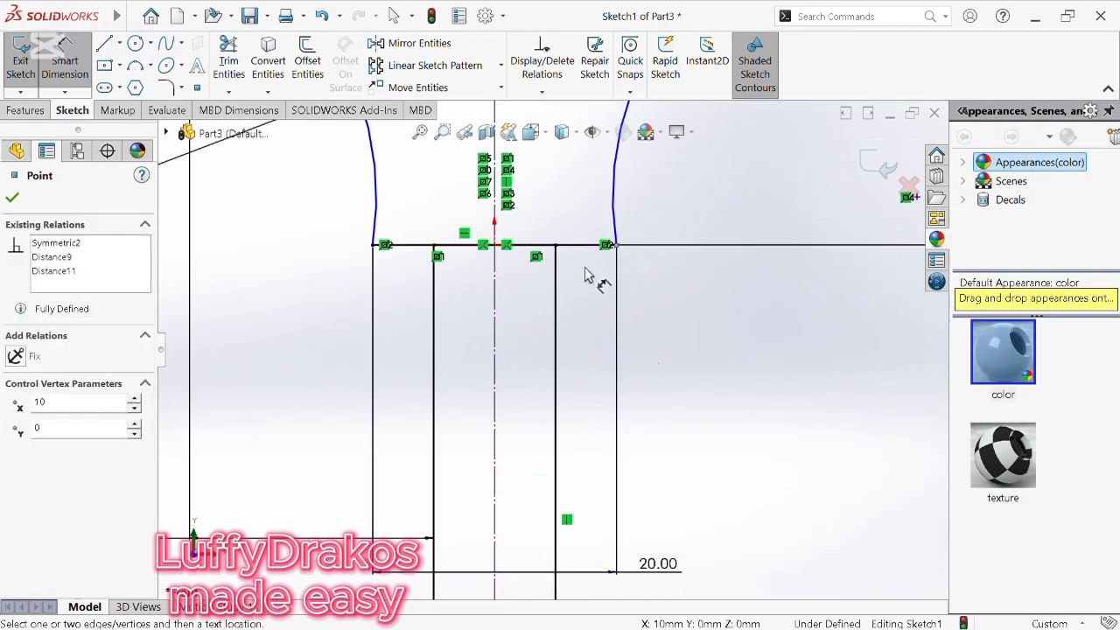
click(557, 289)
click(618, 297)
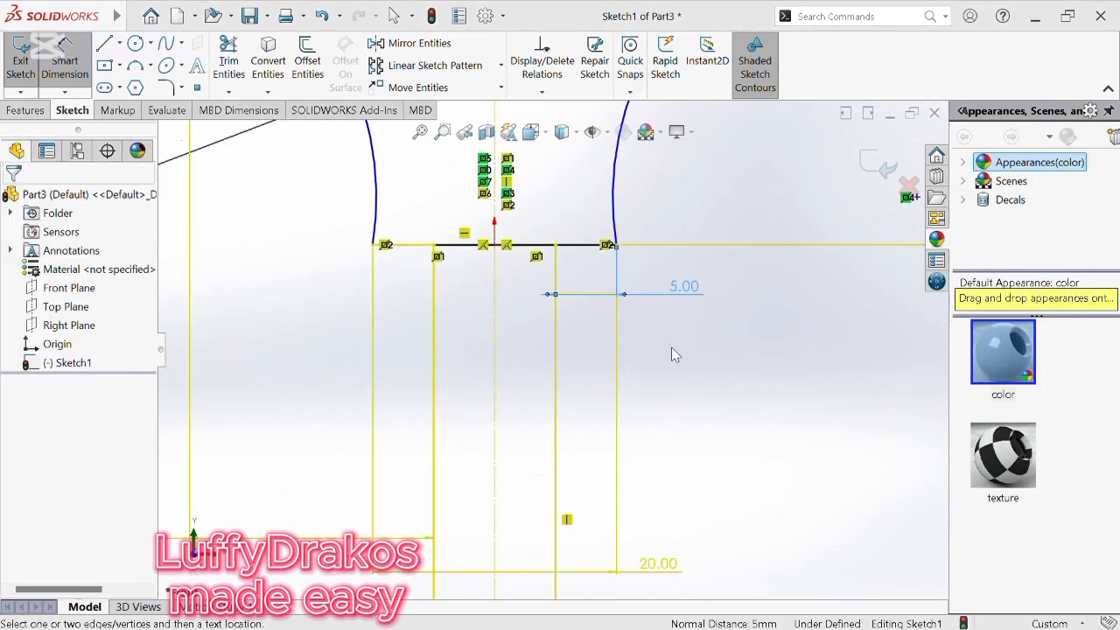
Step: Reposition the 20 mm shoulder width dimension to the right of the 45 mm dimension
scroll(578, 402, up, 5)
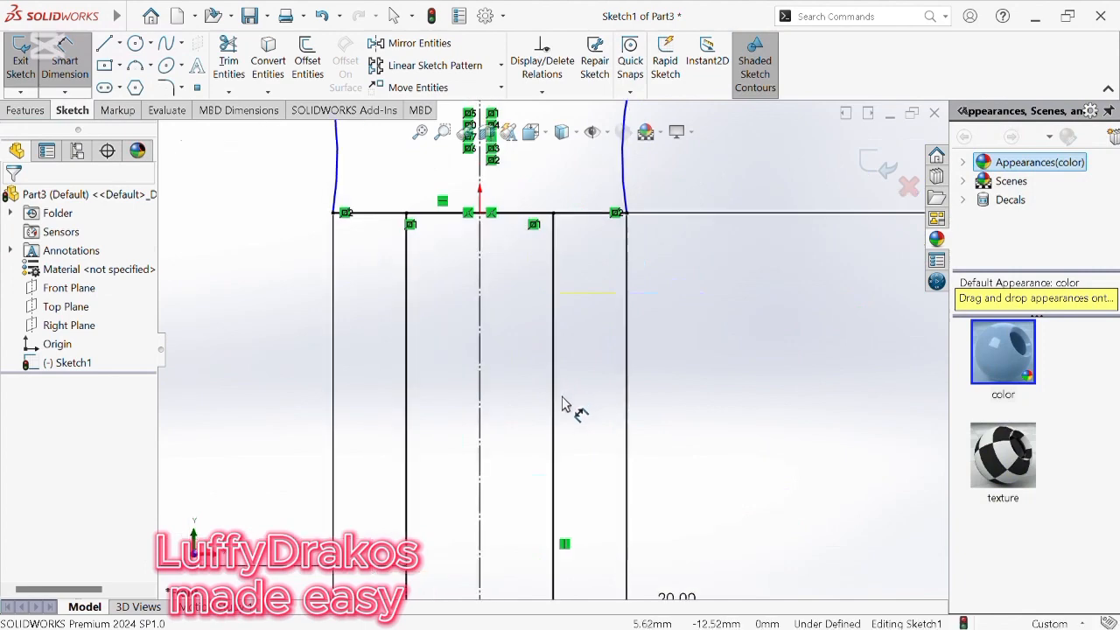
scroll(537, 426, up, 1)
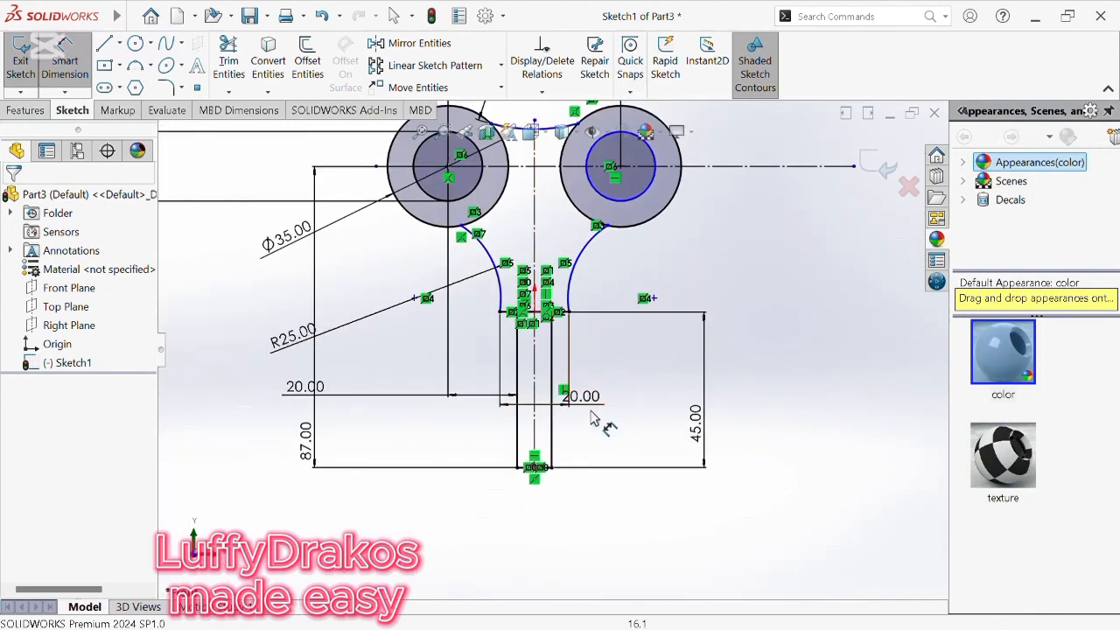
drag(595, 405, 796, 385)
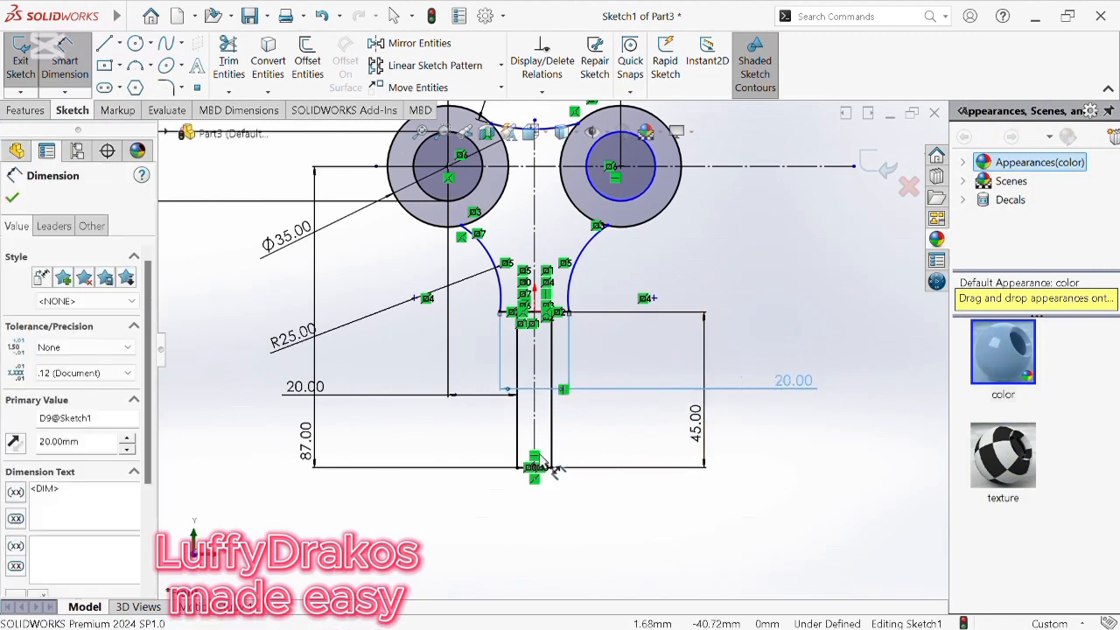
scroll(536, 459, up, 3)
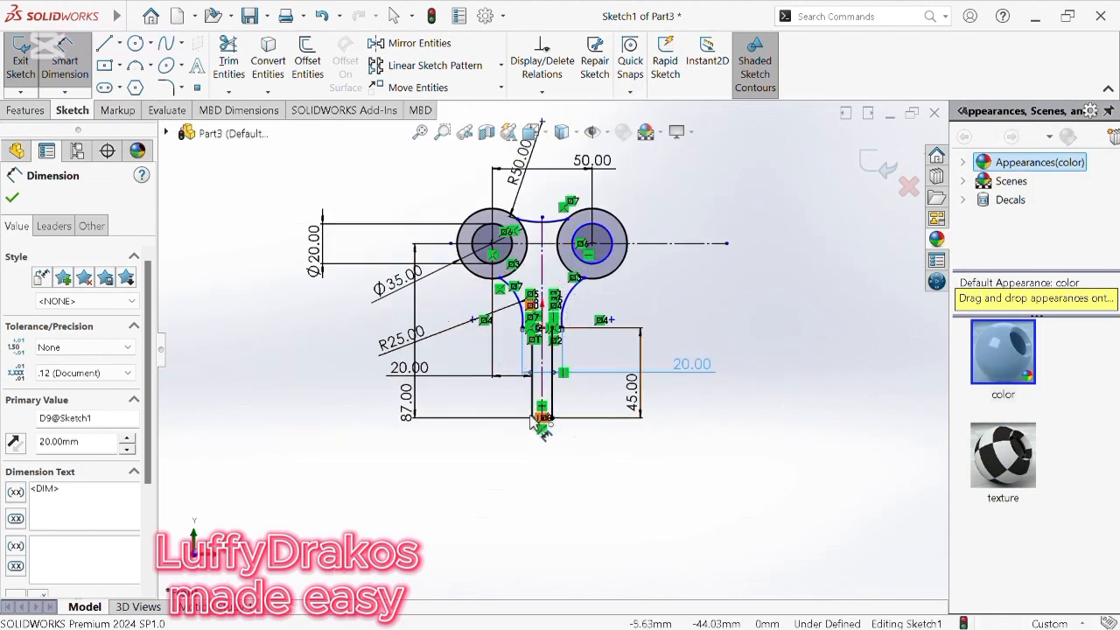
click(13, 201)
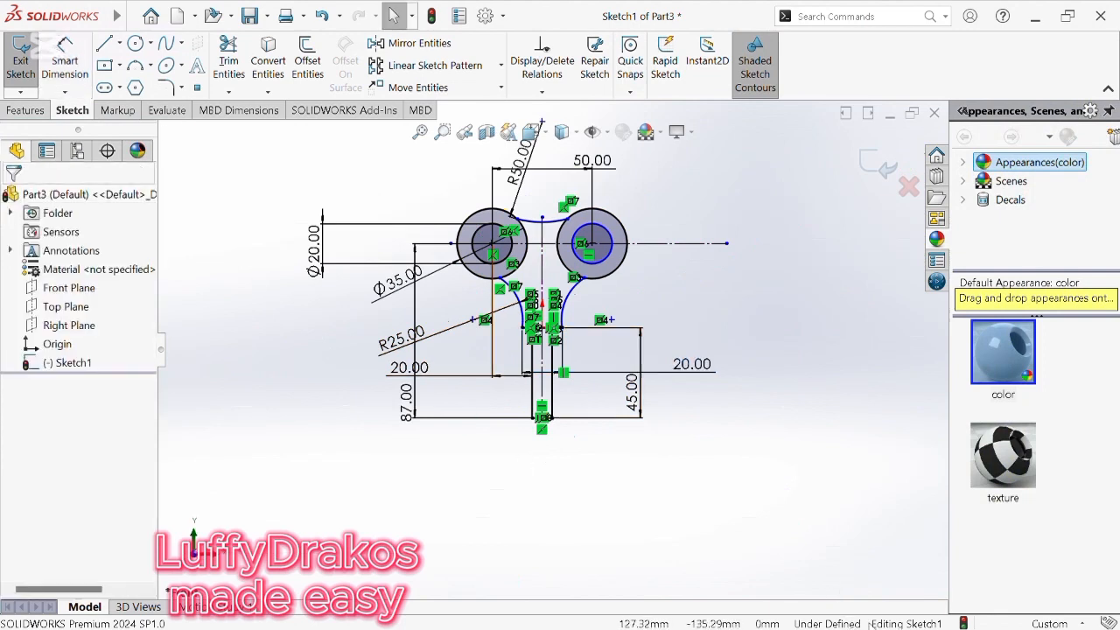
Step: Fully define the sketch by automatically calculating the missing relations and dimensions for all sketch entities
click(541, 94)
click(537, 152)
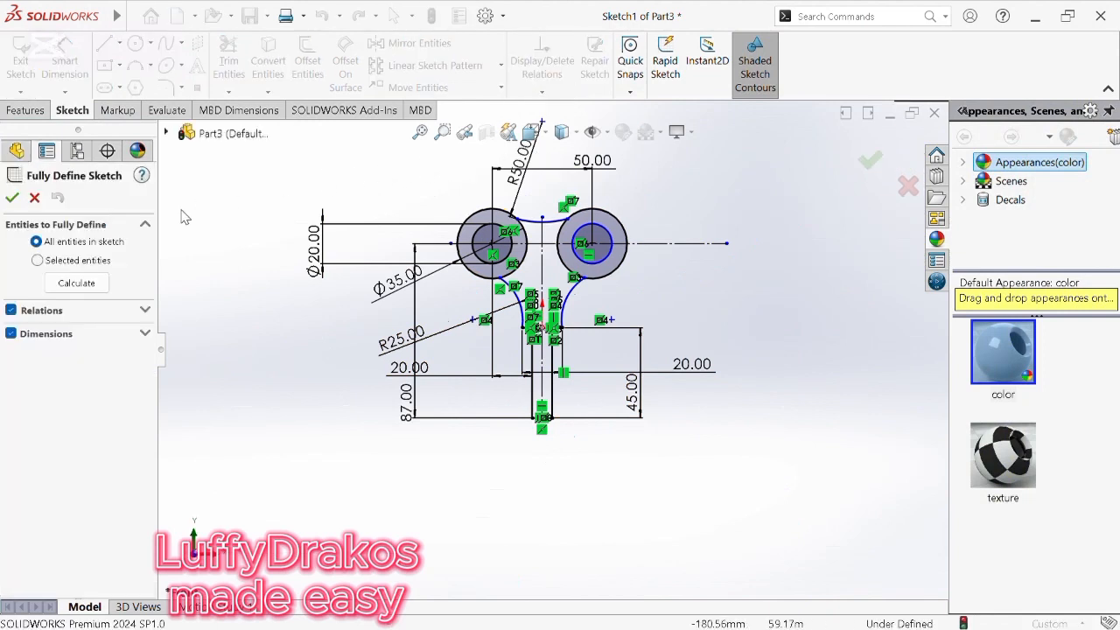
click(70, 281)
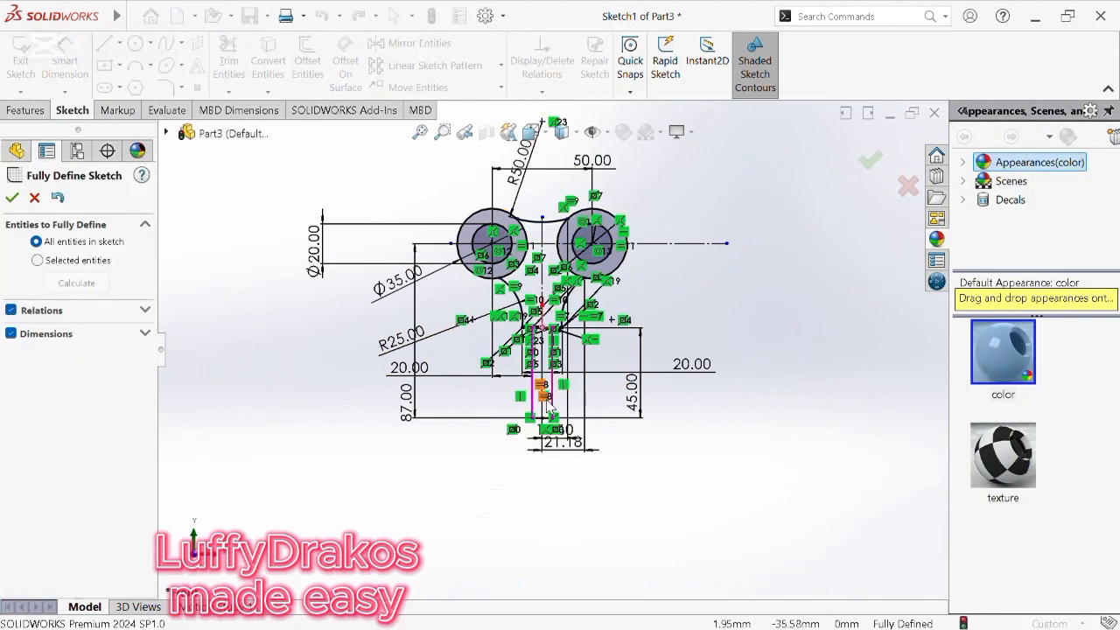
scroll(591, 420, down, 1)
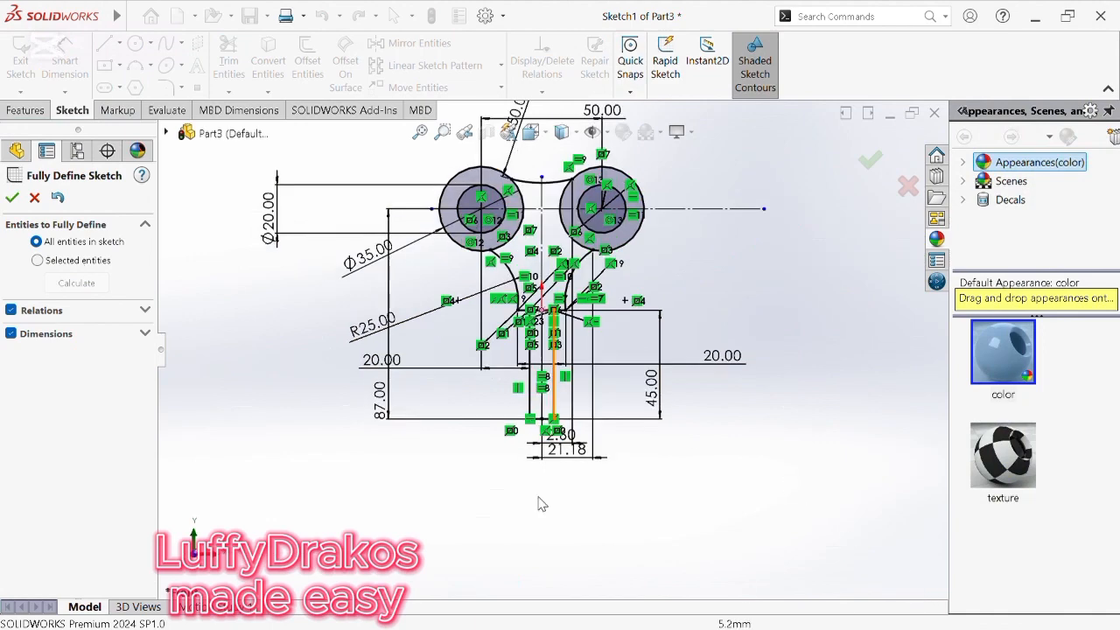
scroll(570, 379, down, 3)
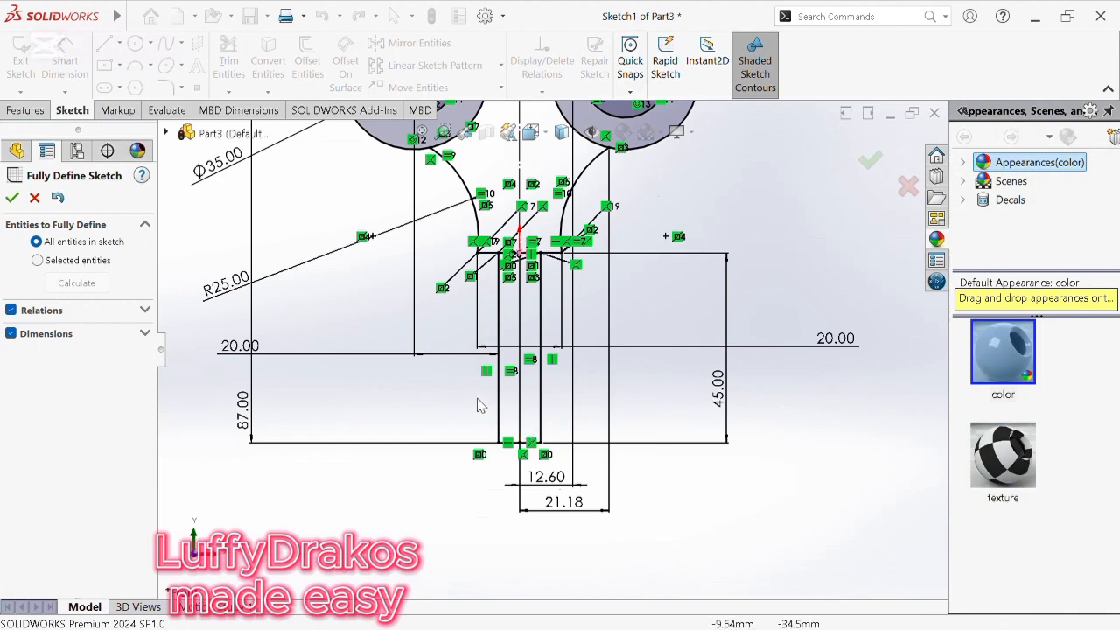
scroll(483, 403, up, 2)
key(z)
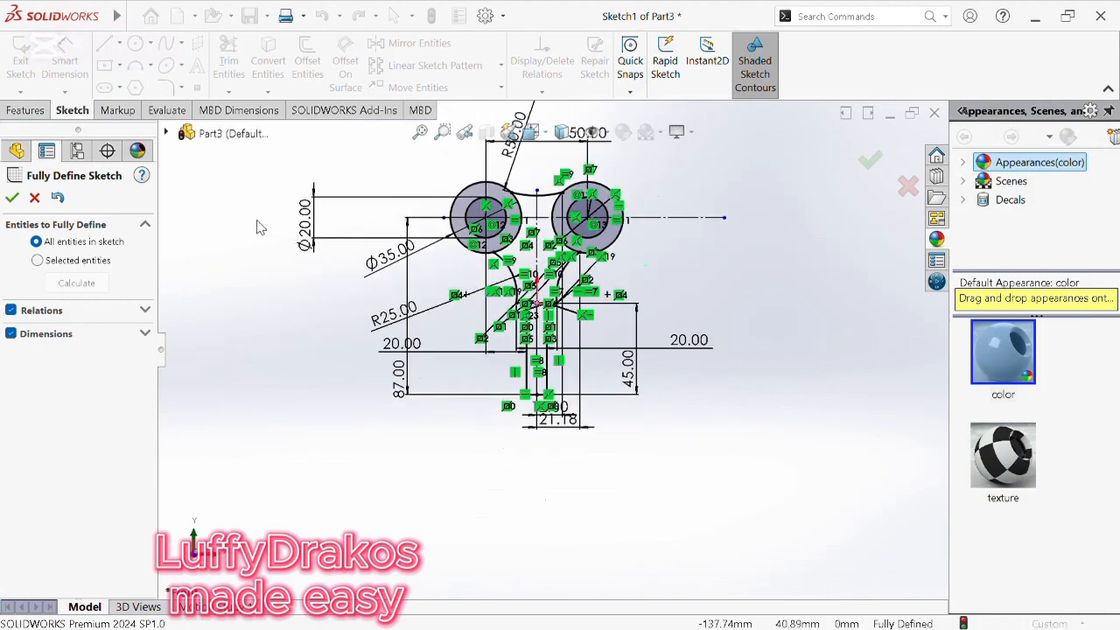
click(12, 198)
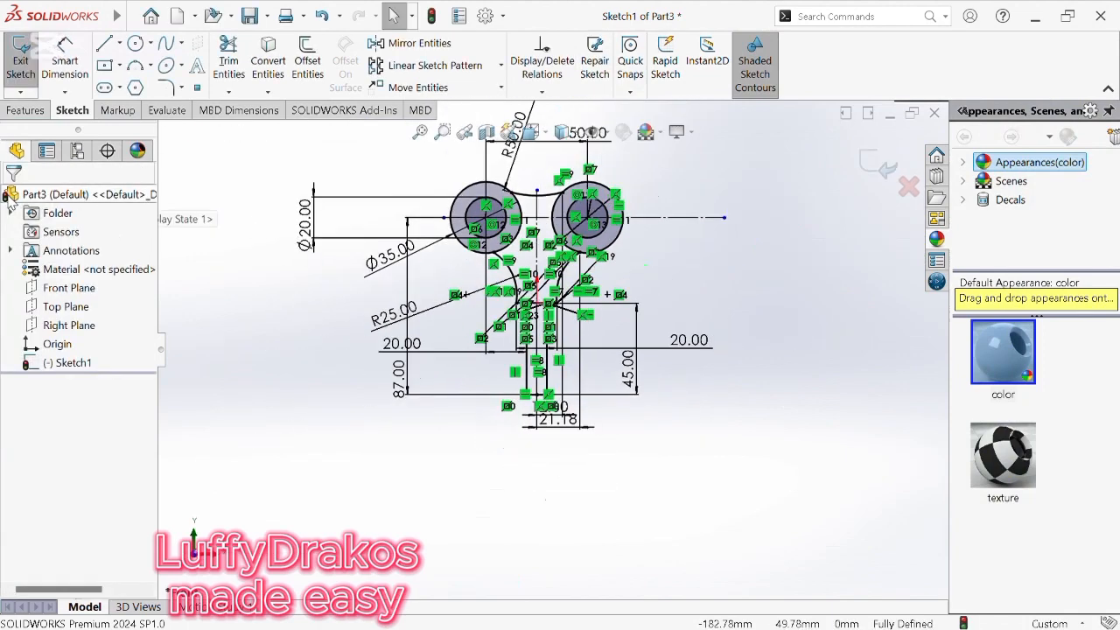
Step: Extrude the central body, both outer rings and the stem regions 20 mm blind, leaving the two inner circles as holes
click(25, 110)
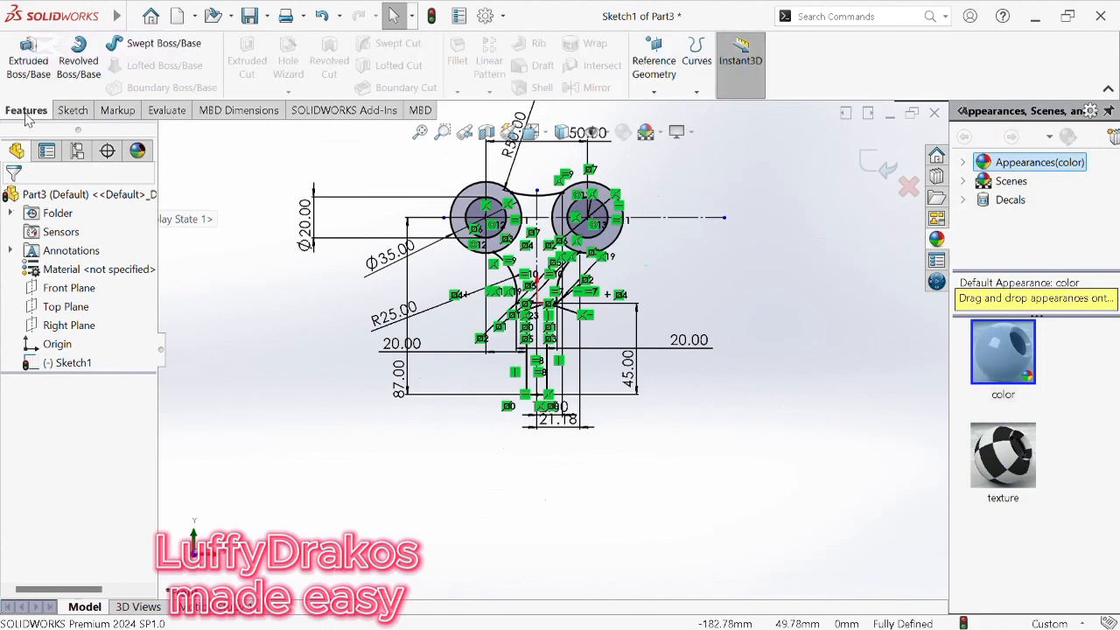
click(30, 71)
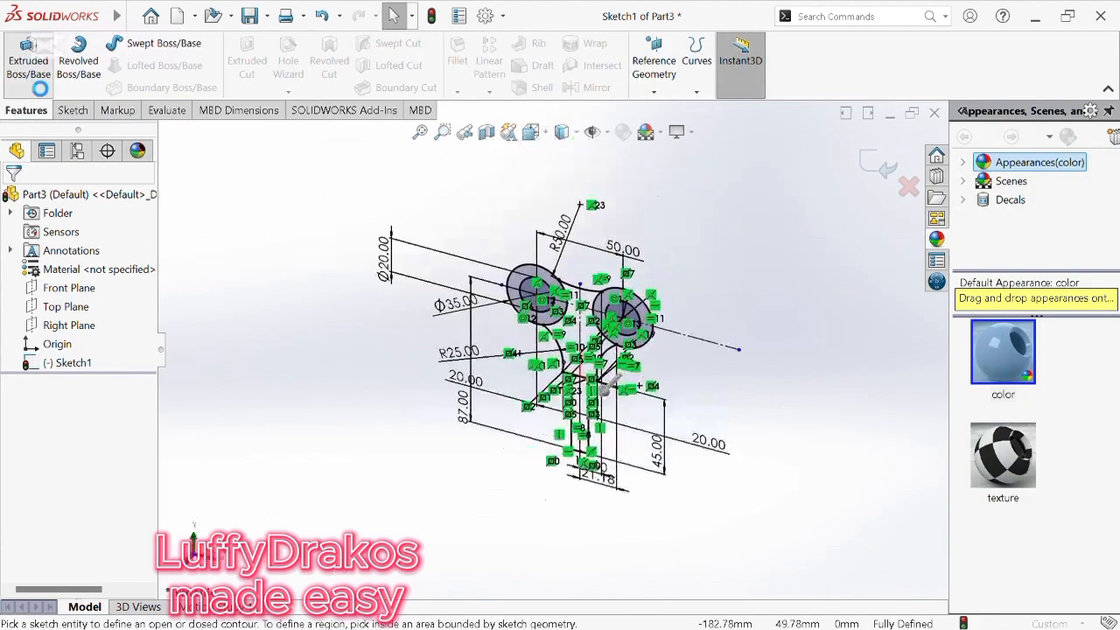
click(580, 336)
scroll(569, 324, down, 8)
click(540, 269)
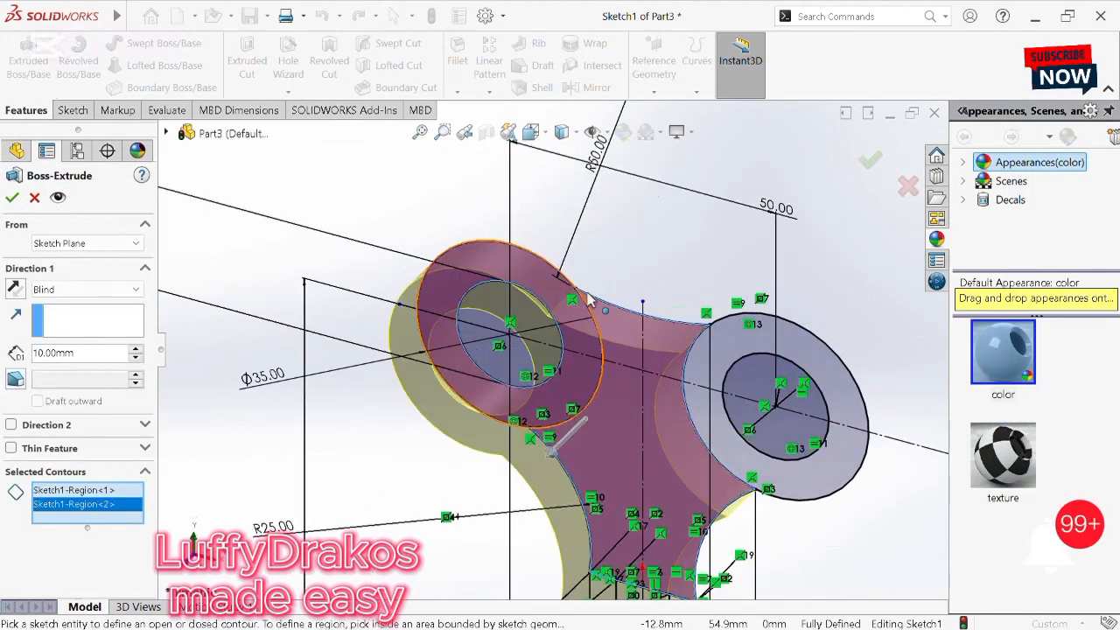
click(787, 358)
scroll(617, 473, up, 5)
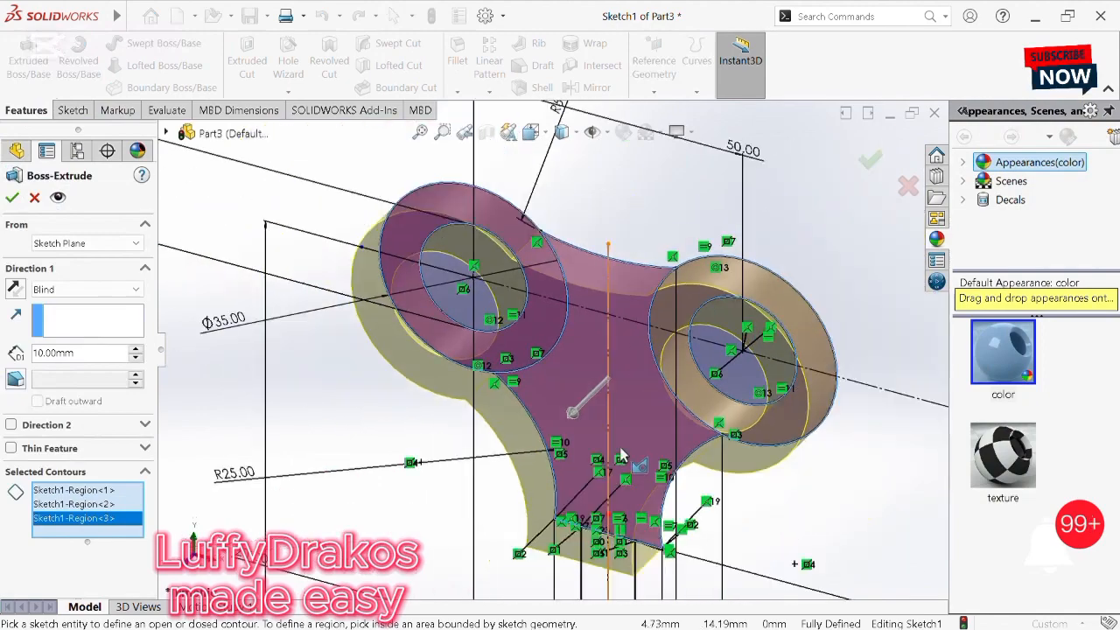
scroll(596, 532, down, 7)
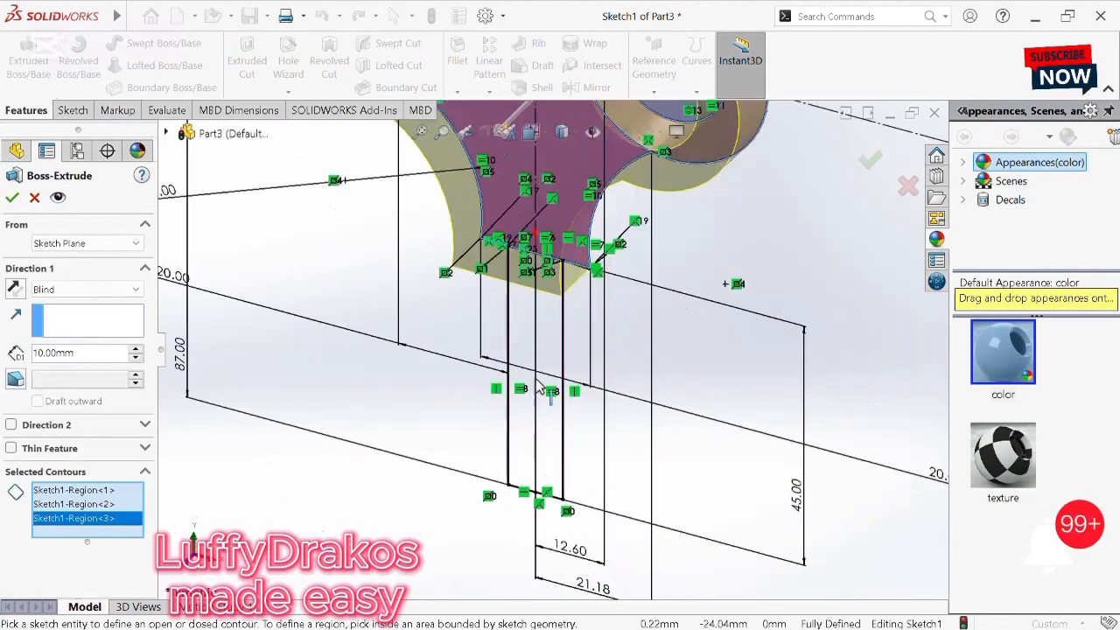
click(525, 356)
scroll(516, 411, up, 7)
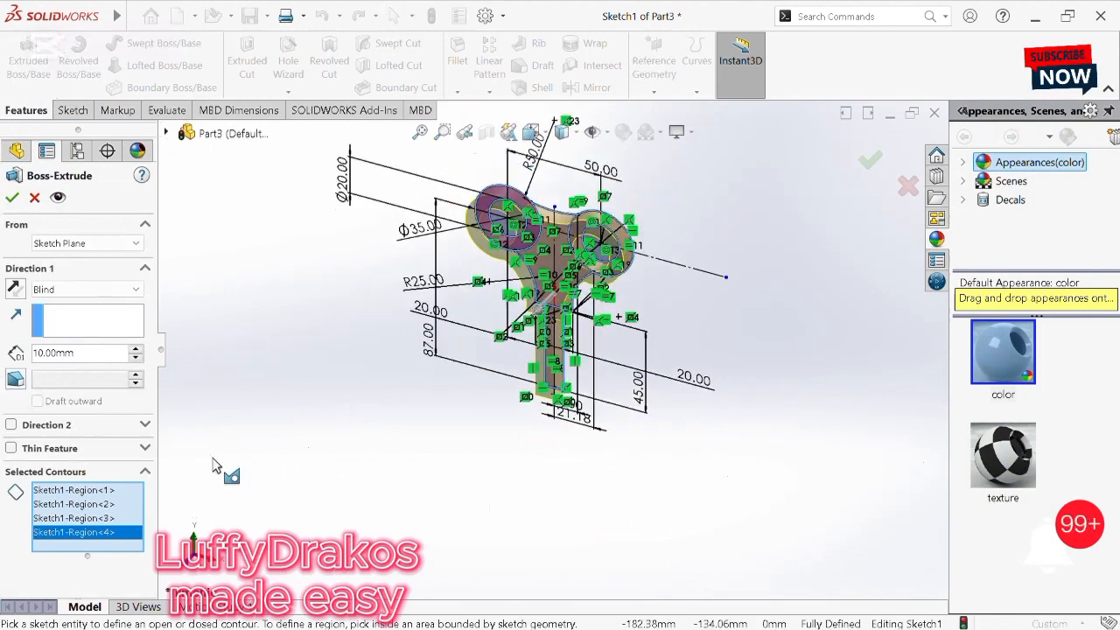
click(136, 349)
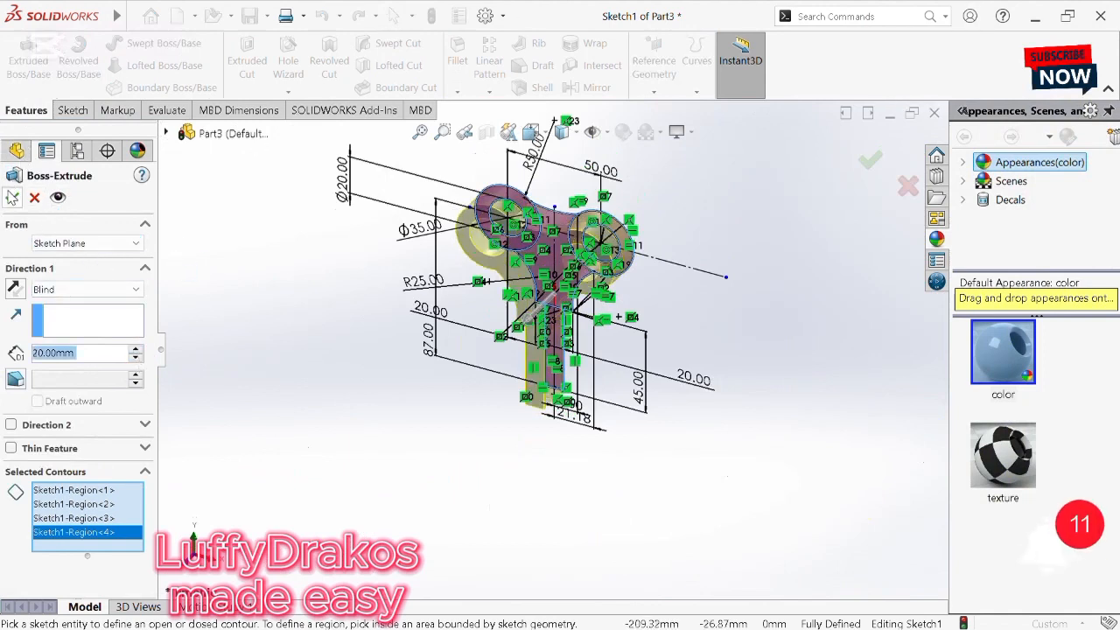
click(12, 198)
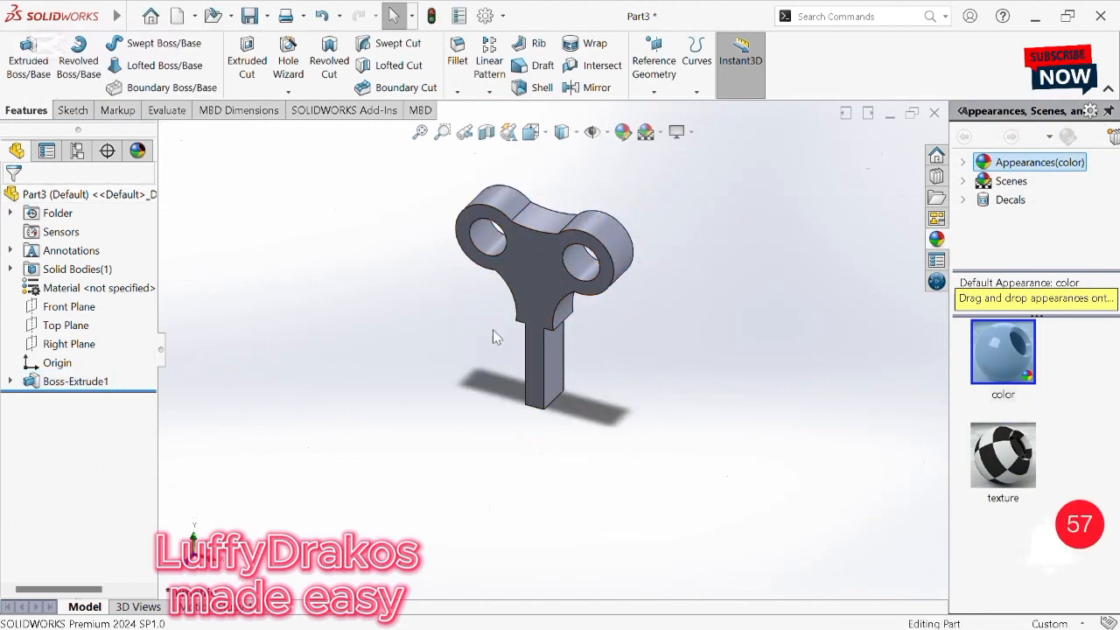
Step: Start a sketch on the stem's right side face and trace its 20 by 45 mm rectangular outline with lines
click(548, 372)
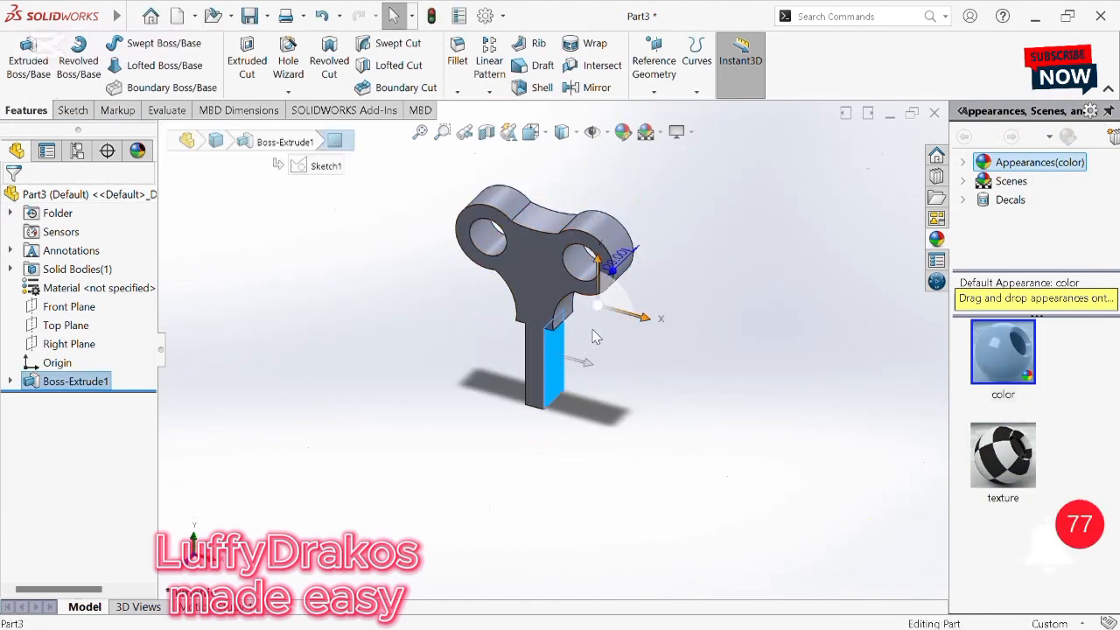
click(608, 313)
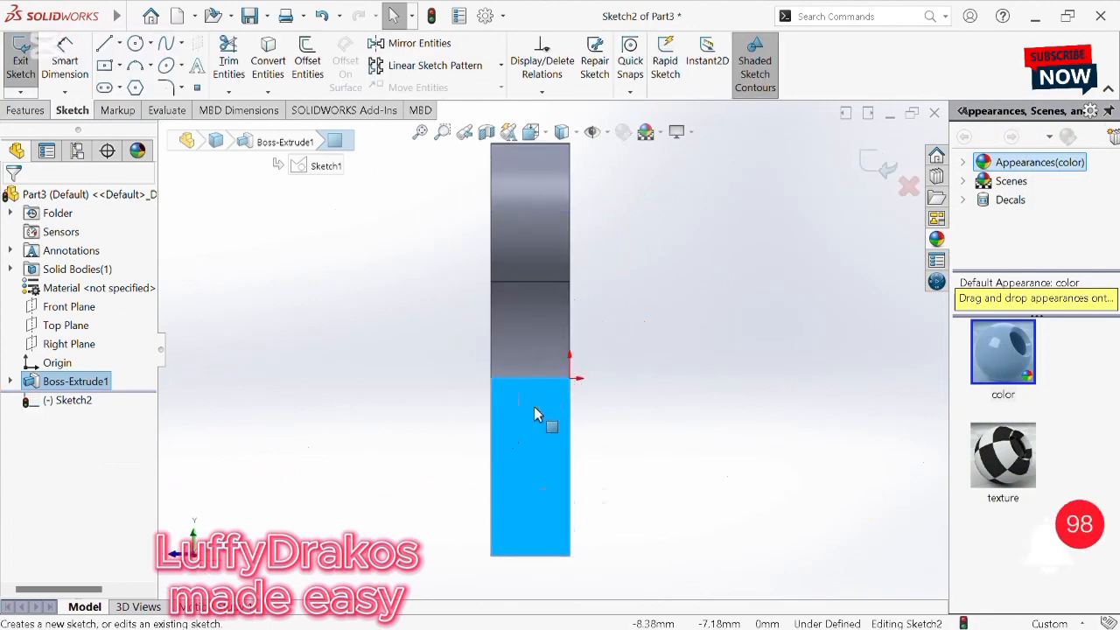
click(103, 45)
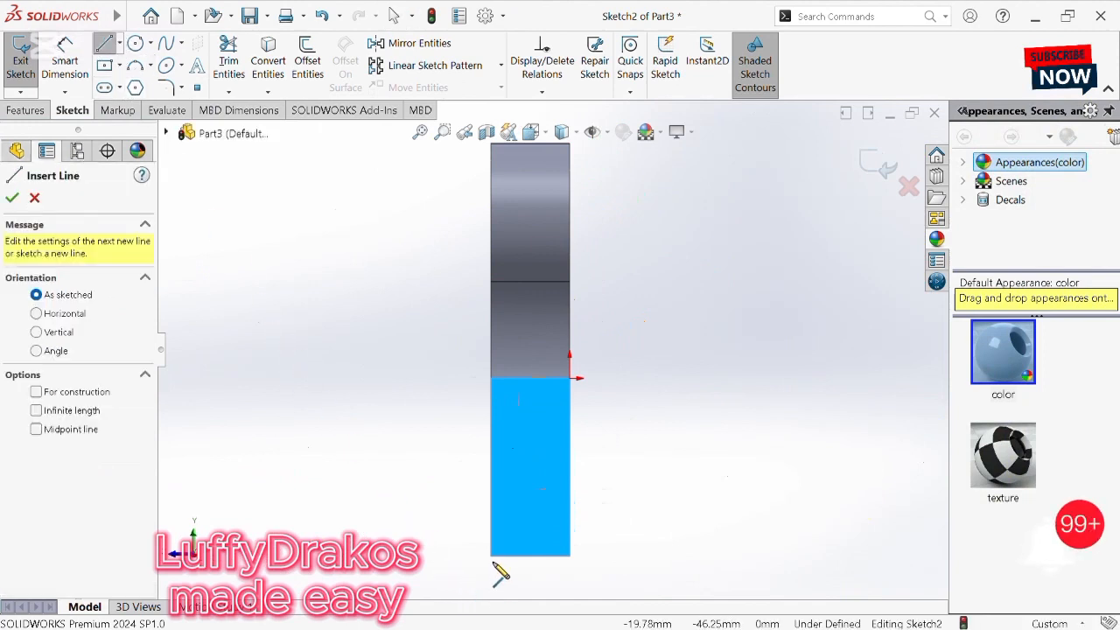
click(492, 556)
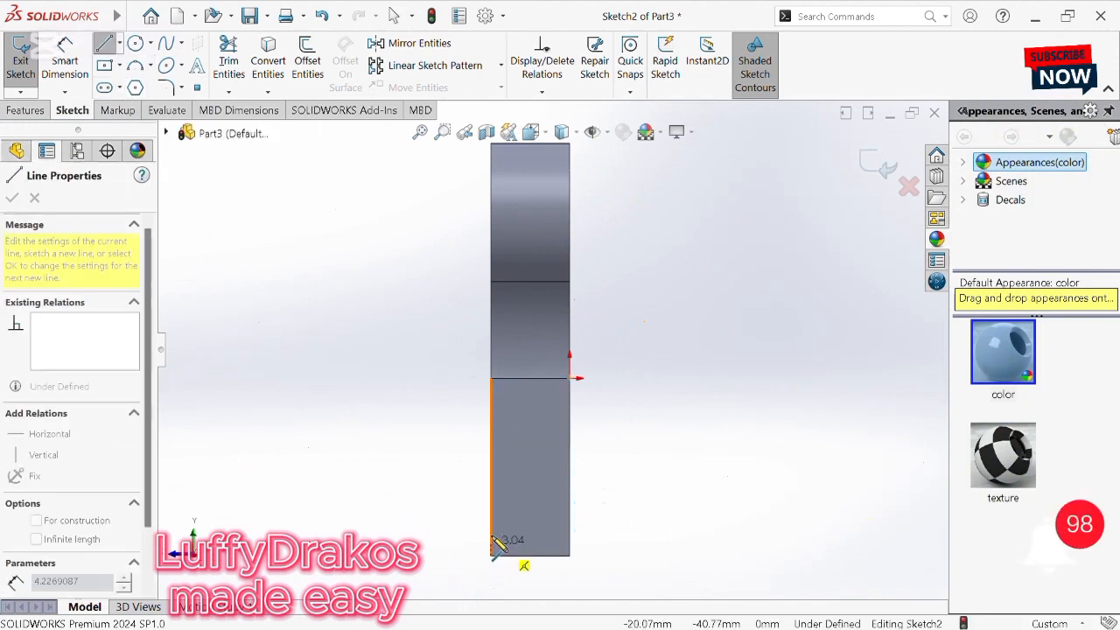
click(492, 379)
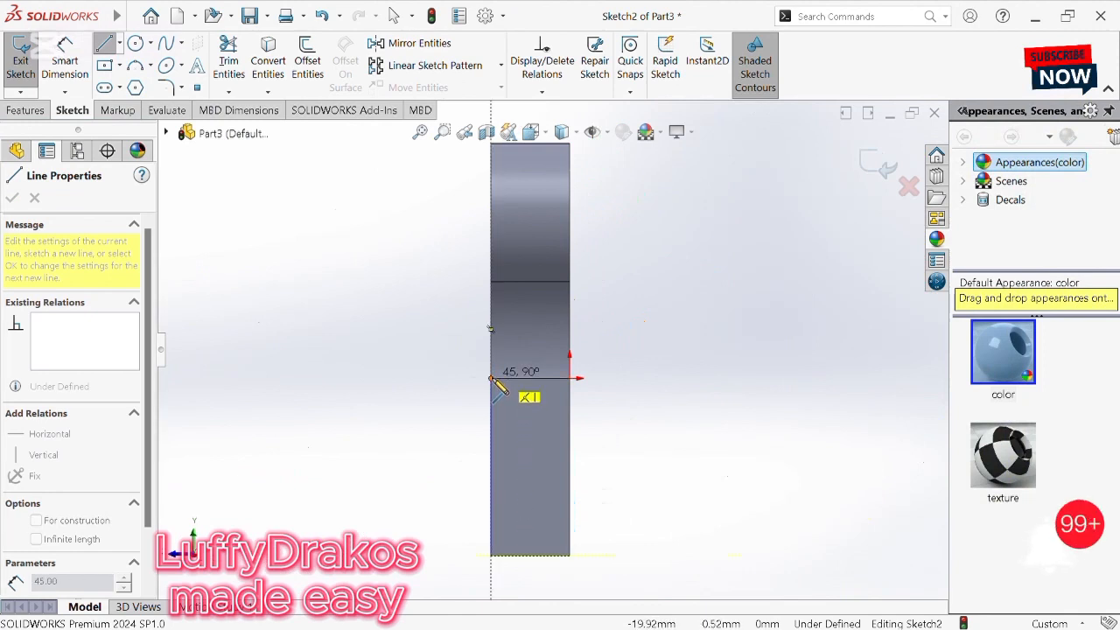
click(492, 378)
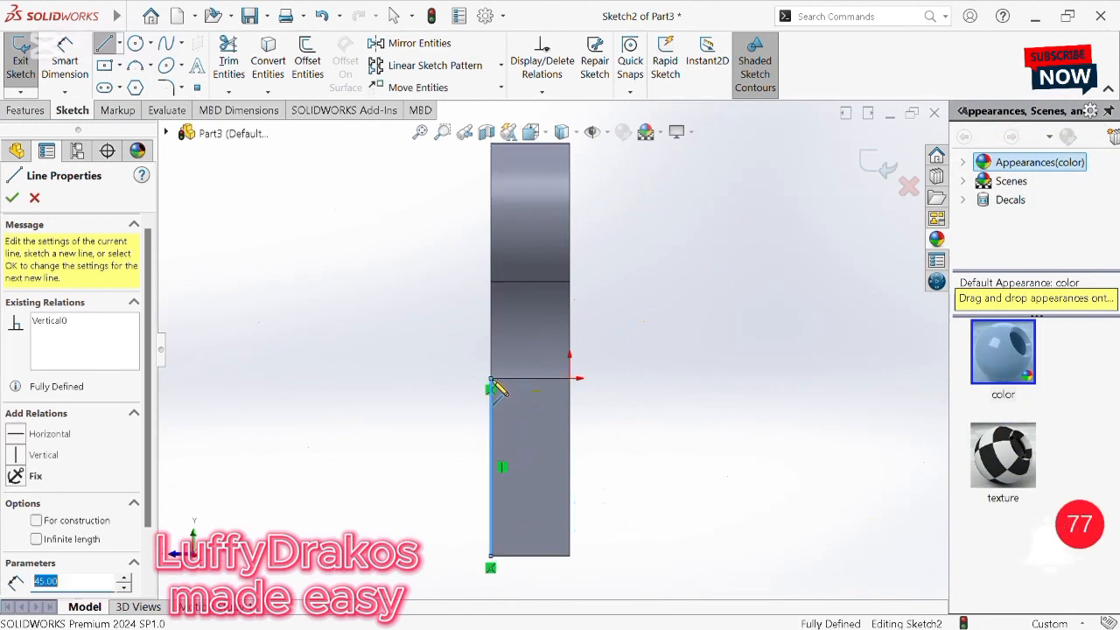
click(570, 378)
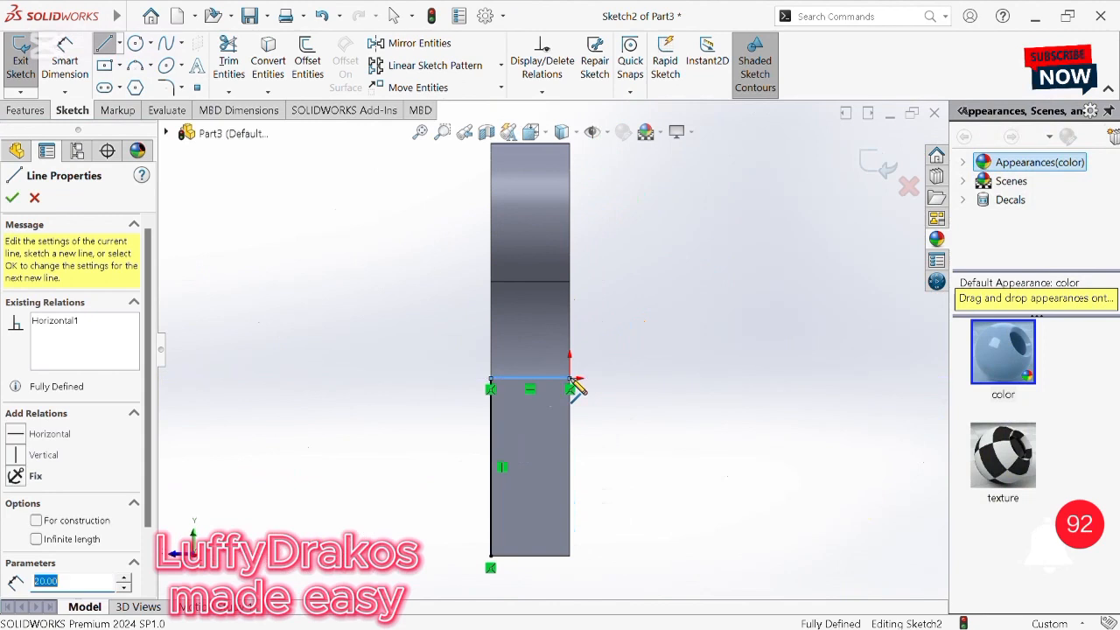
click(571, 558)
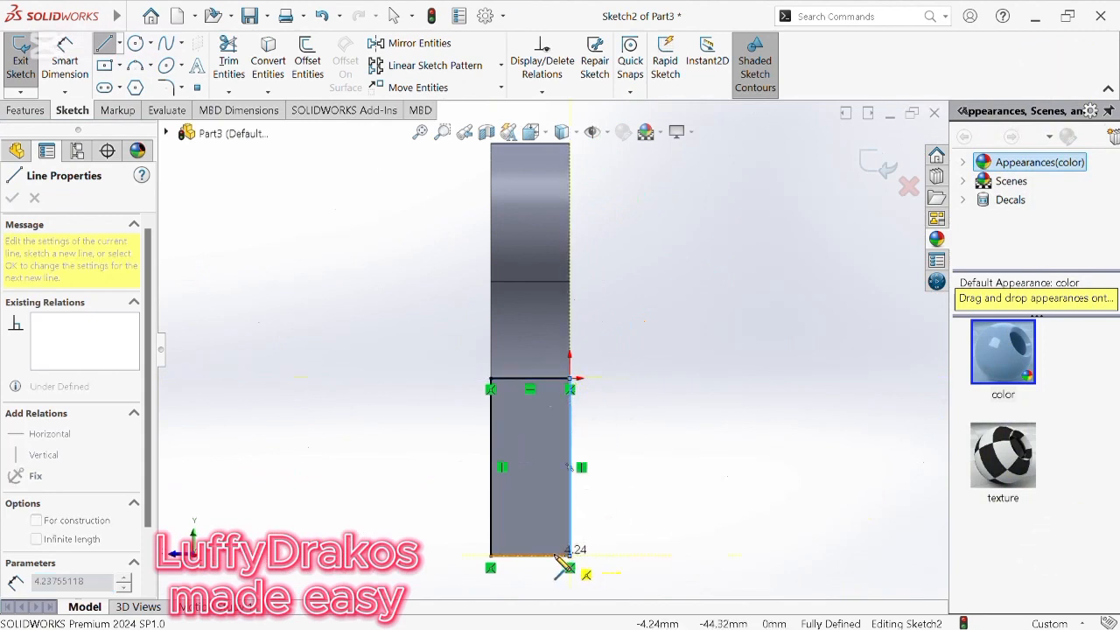
click(491, 556)
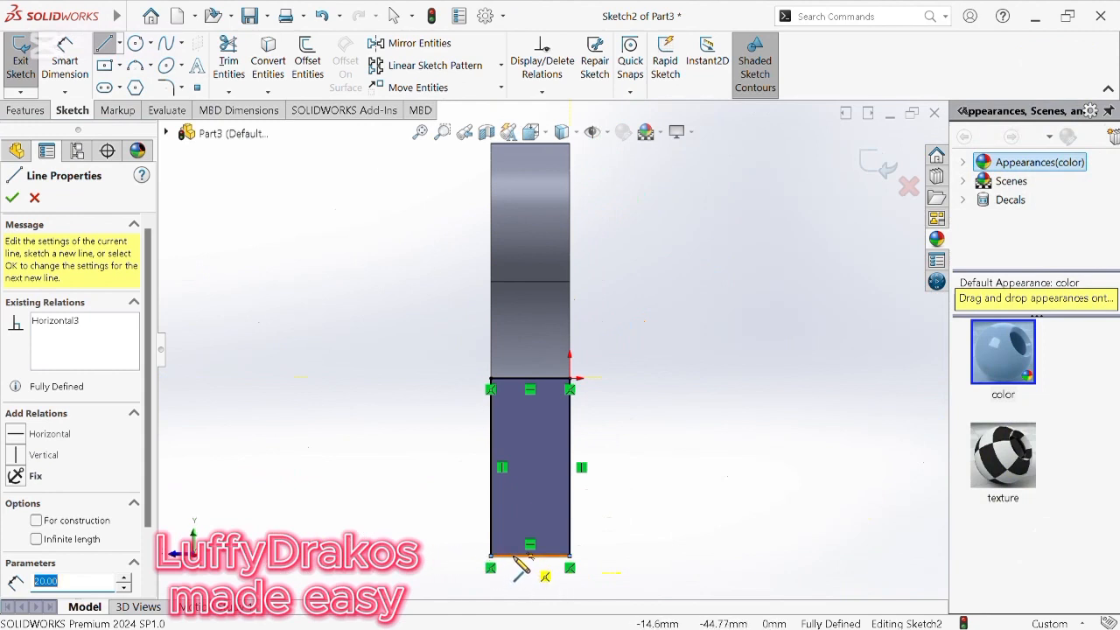
Step: Sketch a three-sided slot about 8 mm wide and 37 mm tall inside the outline, rising from its bottom edge
click(514, 555)
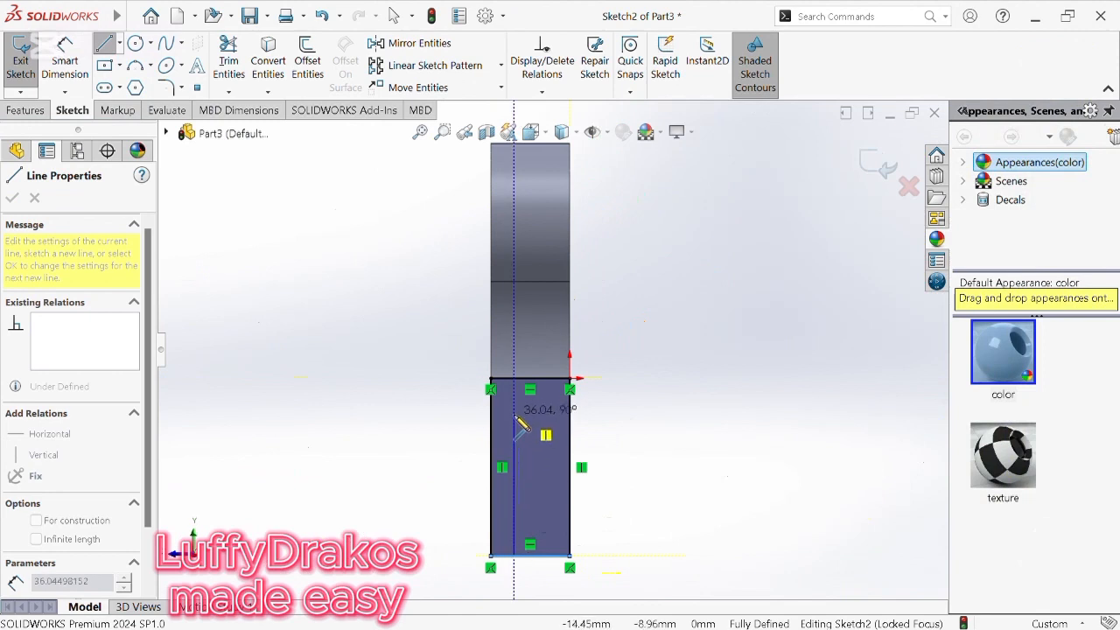
click(514, 410)
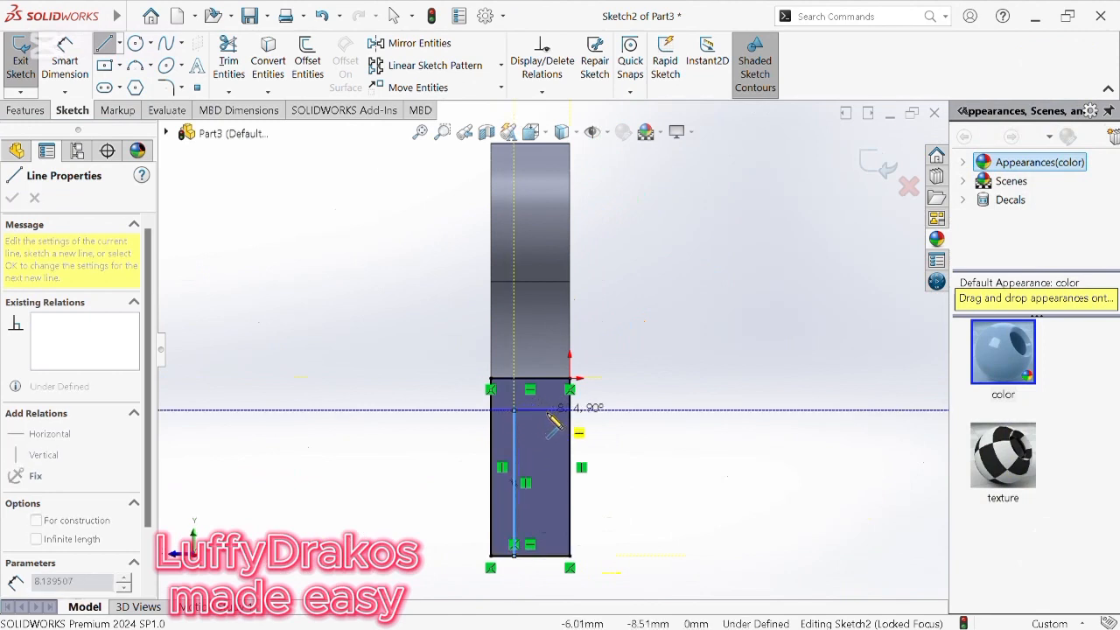
click(546, 411)
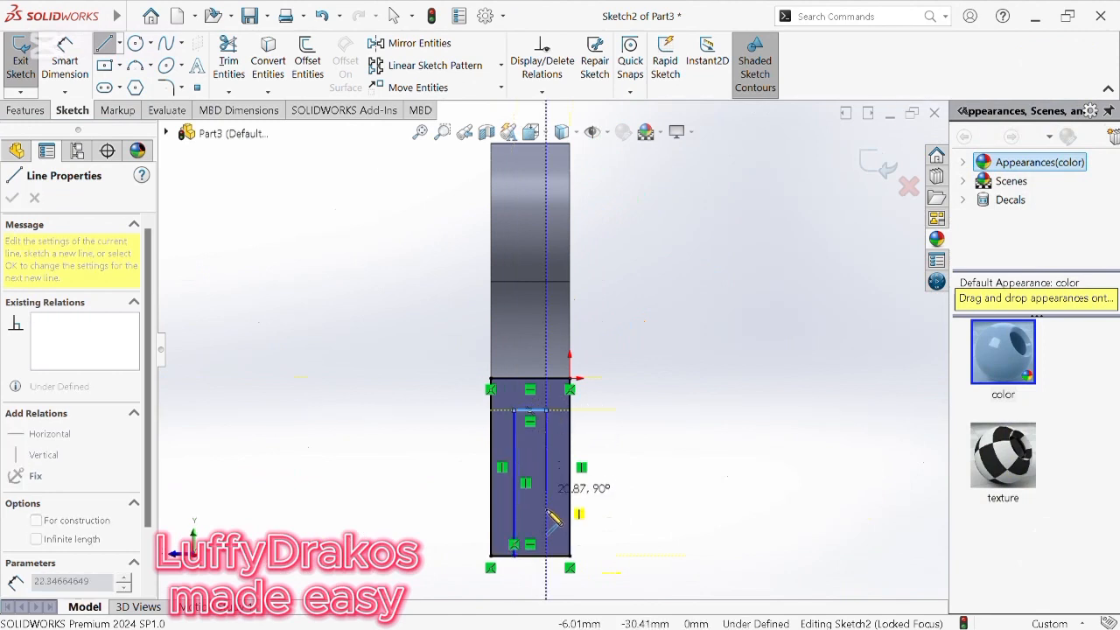
click(546, 555)
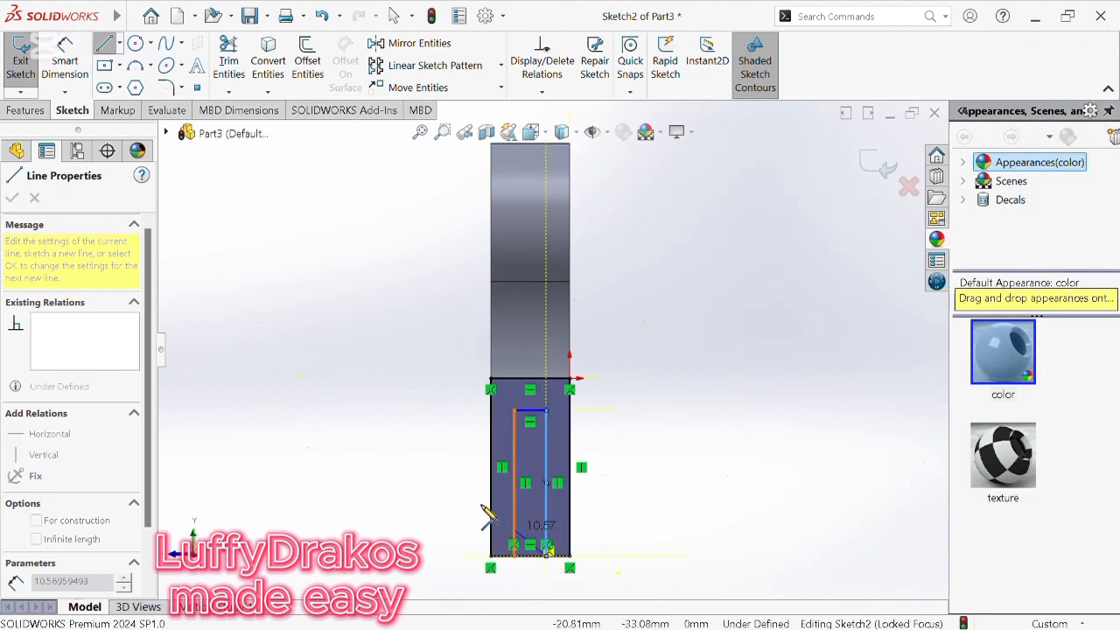
key(Escape)
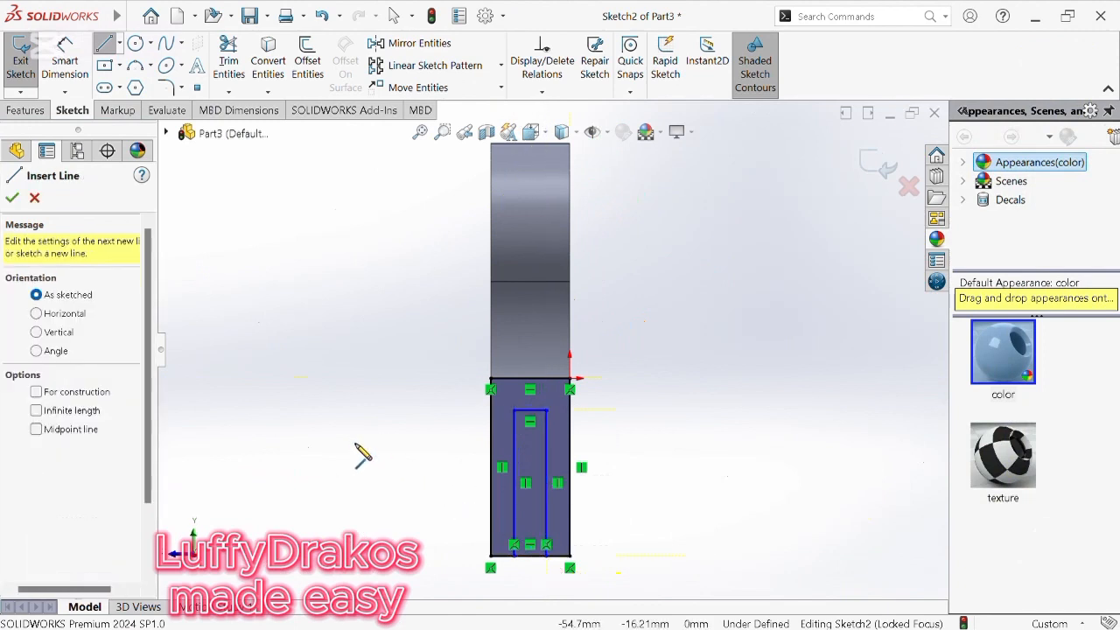
Step: Dimension the slot's height from the outline's bottom corner to the slot's top corner as 35 mm
right_drag(356, 421, 364, 364)
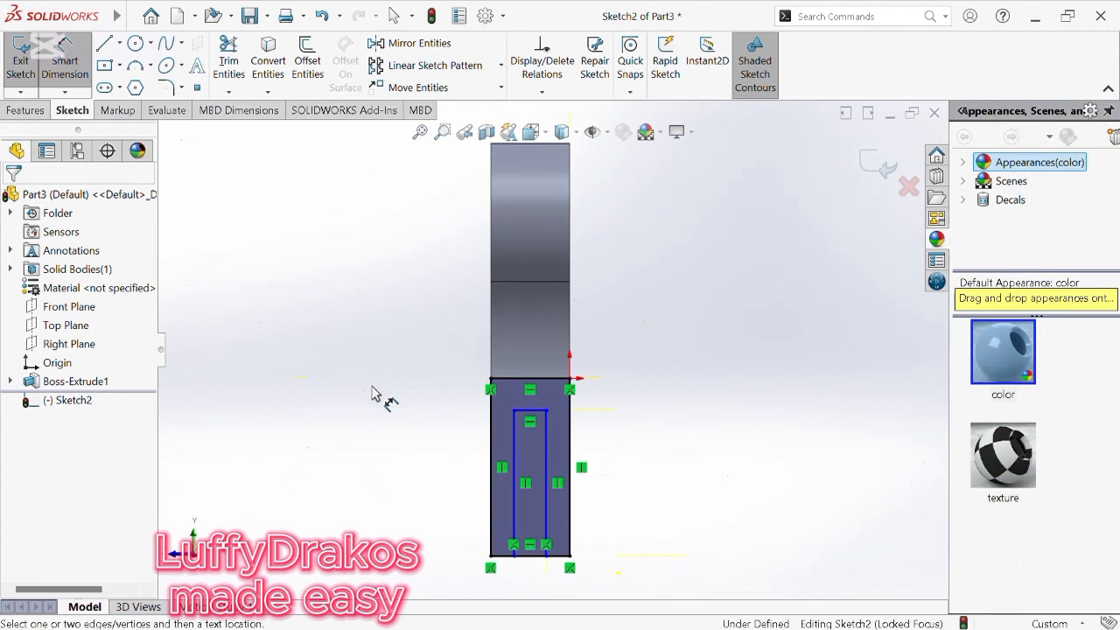
click(547, 411)
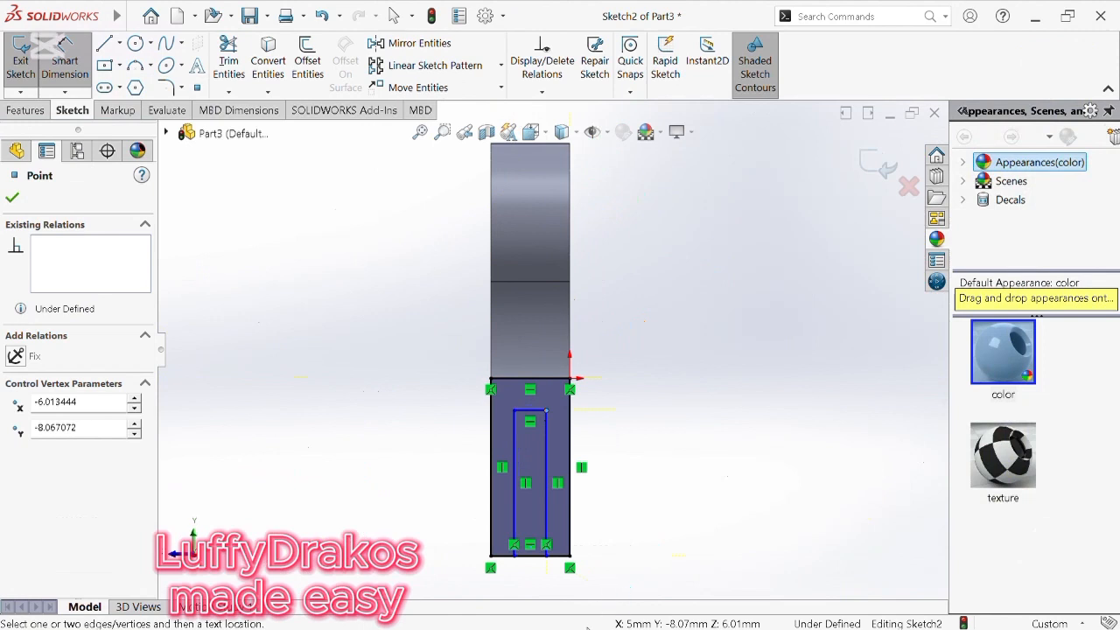
click(570, 557)
click(745, 520)
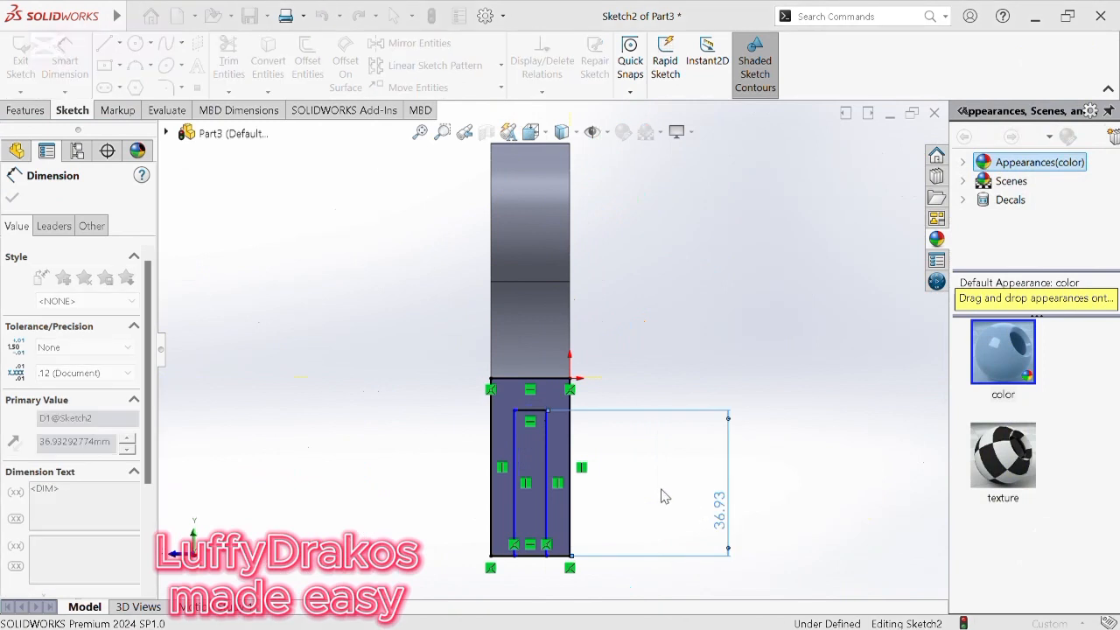
key(Return)
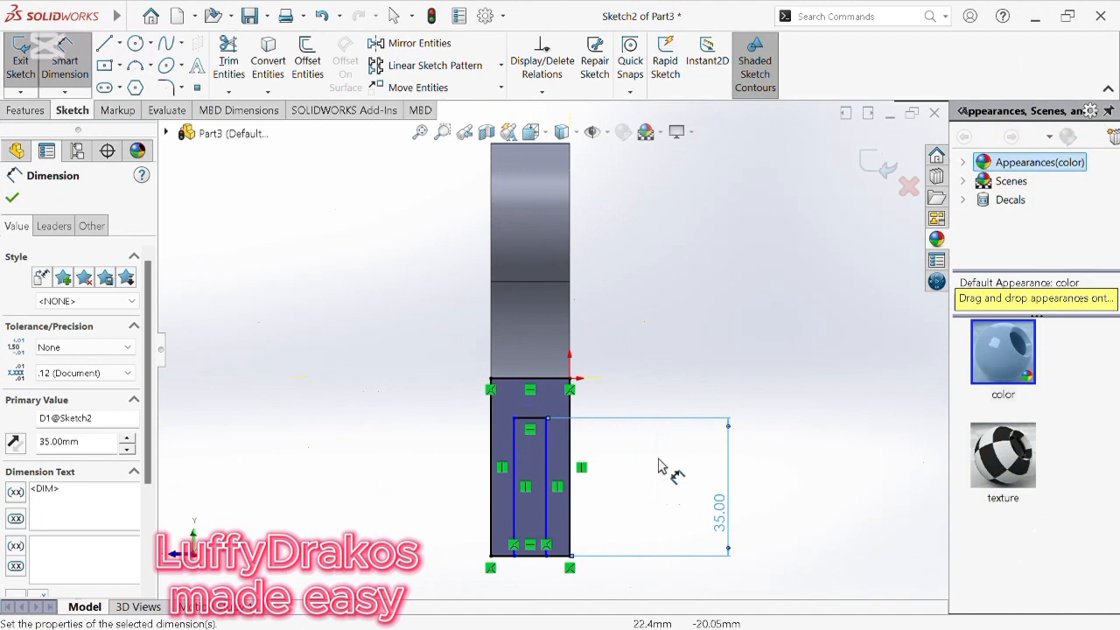
Step: Try to dimension the full height of the rectangular outline between its two right corners
click(571, 388)
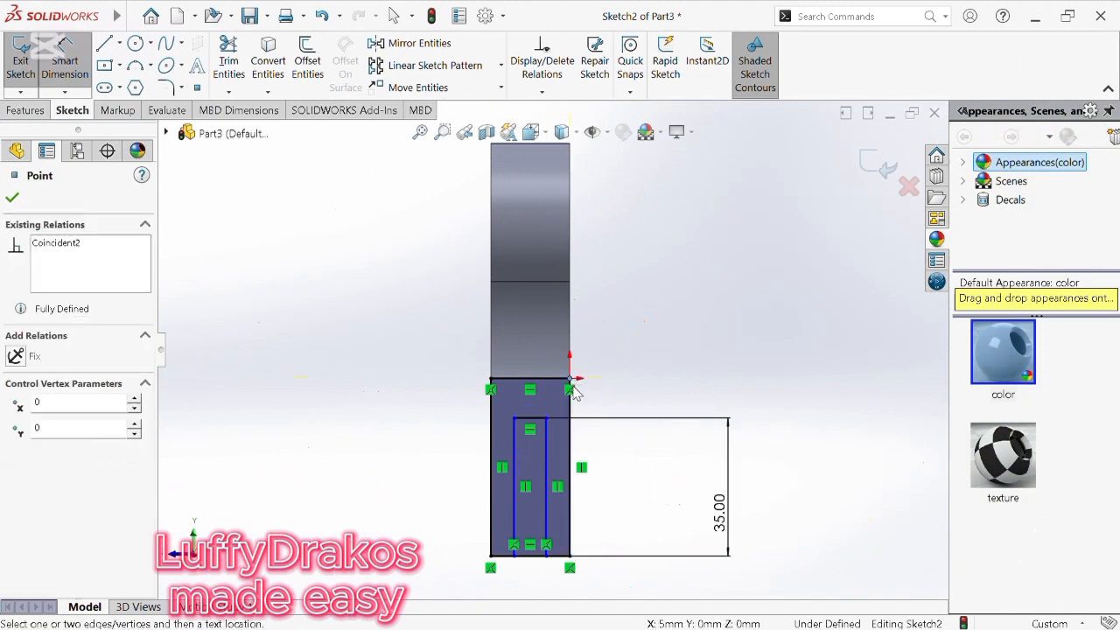
click(571, 557)
click(804, 505)
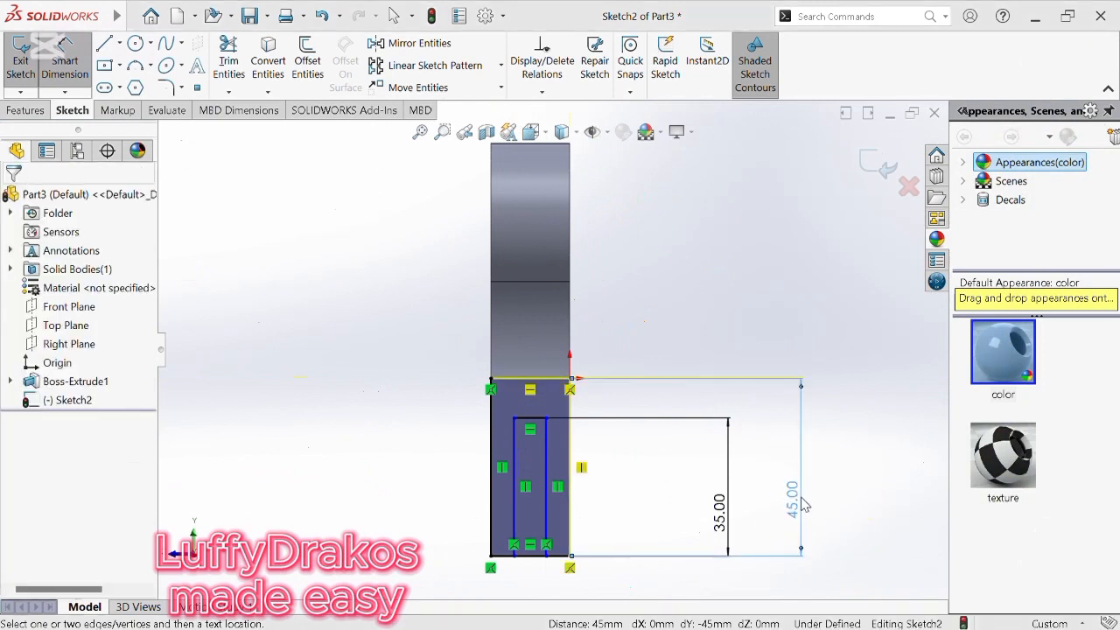
click(685, 348)
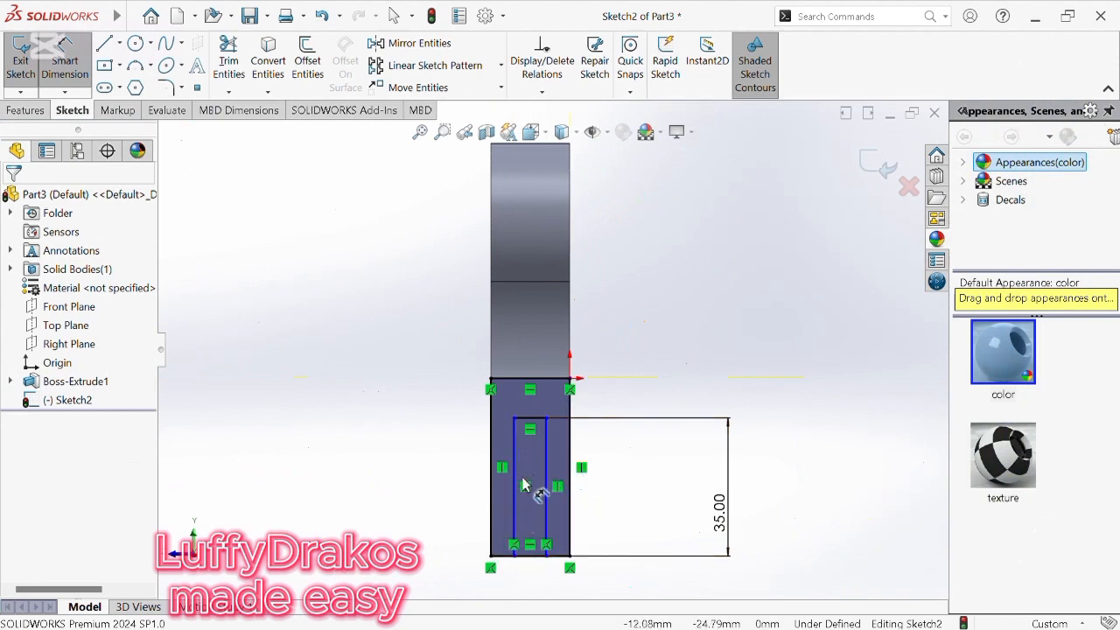
Step: Dimension the slot's width between its two bottom endpoints as 10 mm
click(517, 568)
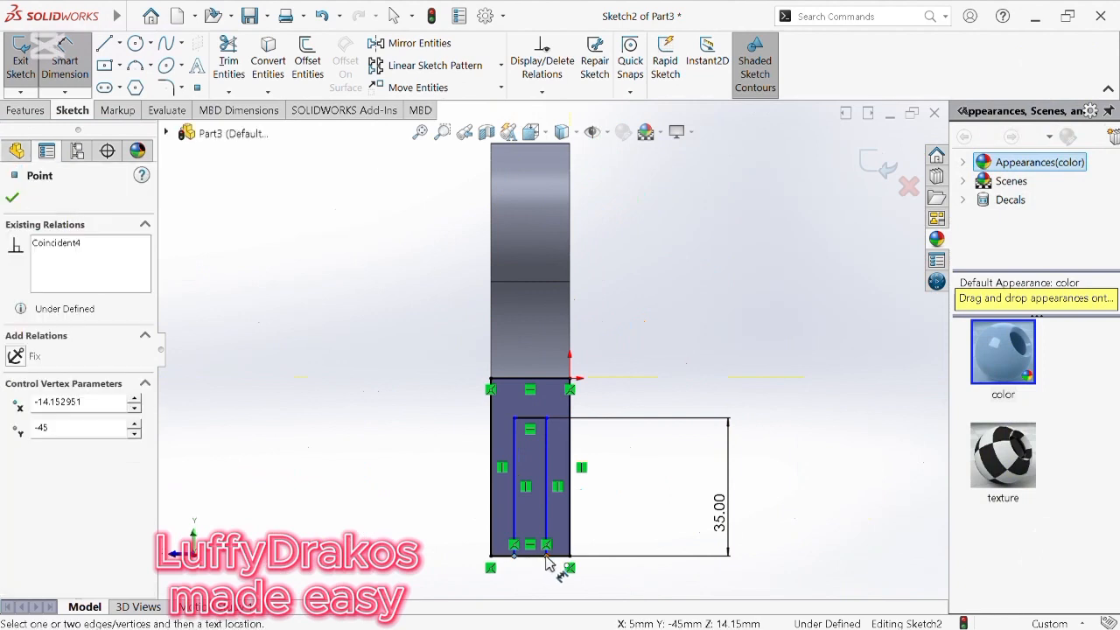
click(547, 556)
click(547, 591)
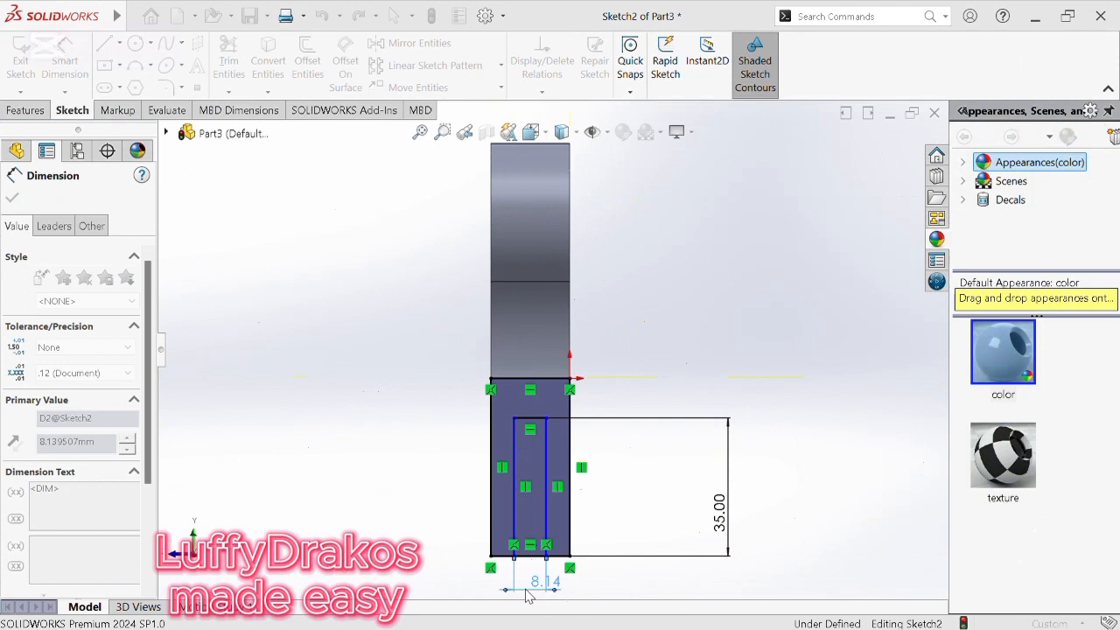
click(477, 569)
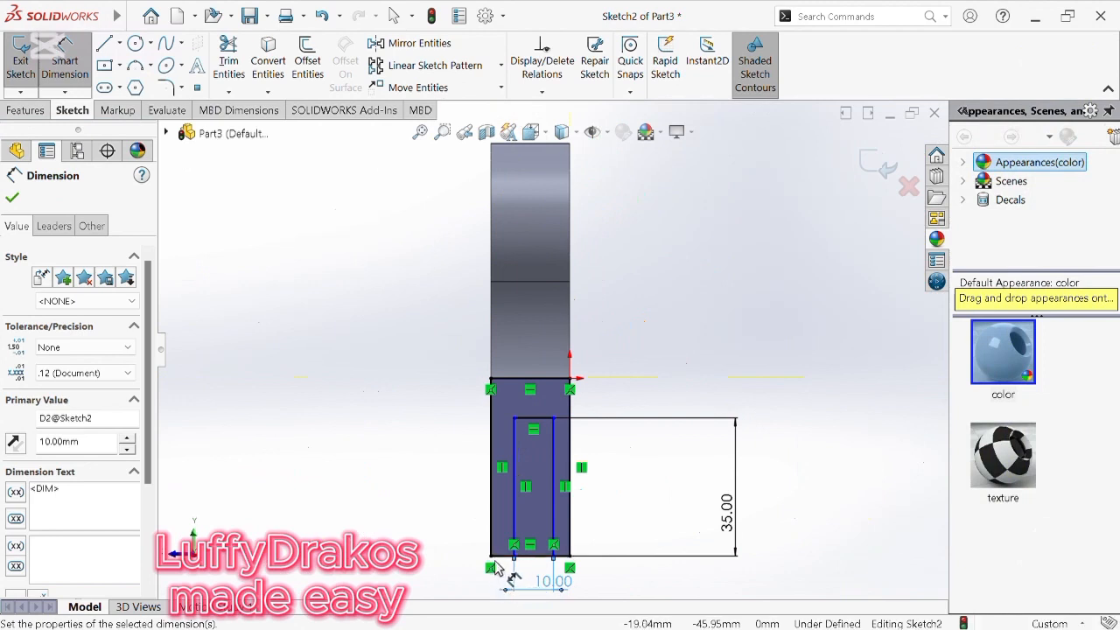
Step: Try to dimension the full width of the rectangular outline between its two bottom corners
click(491, 567)
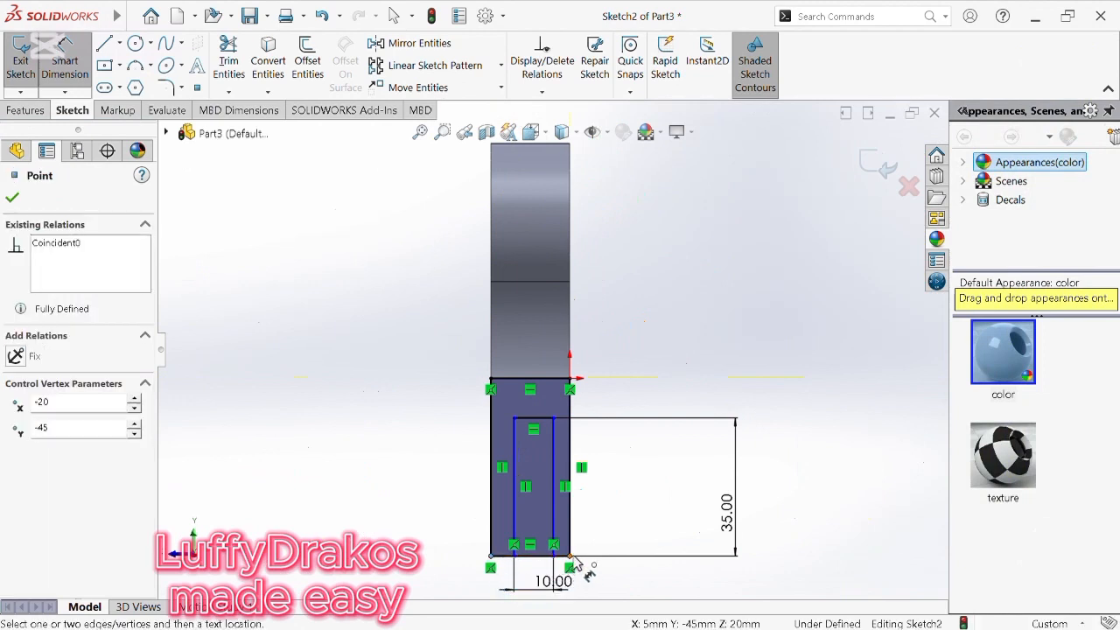
click(571, 558)
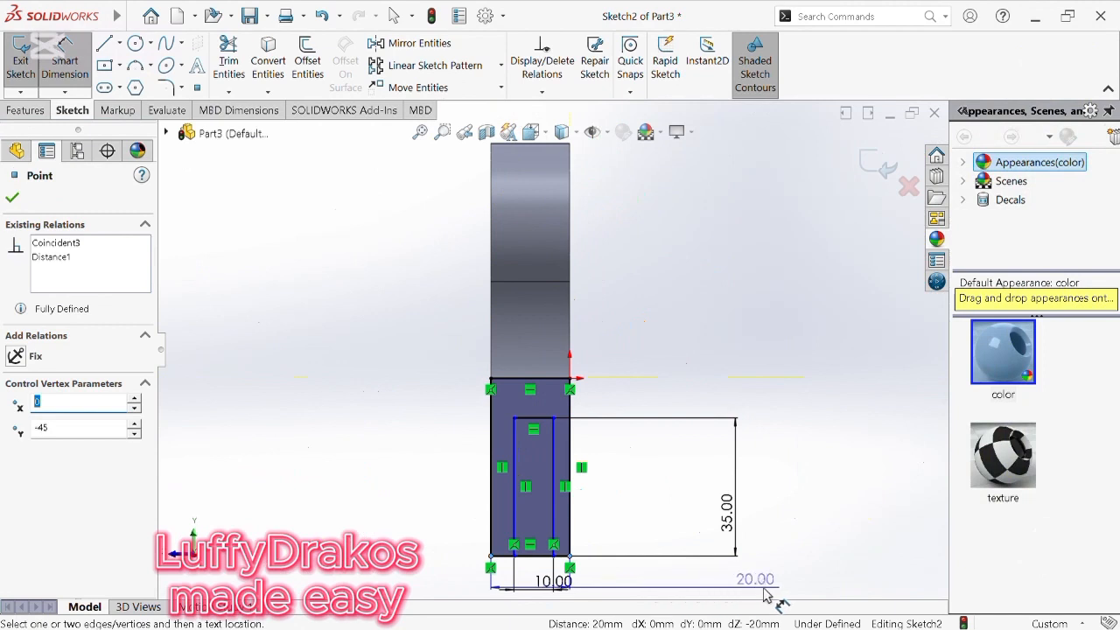
click(777, 582)
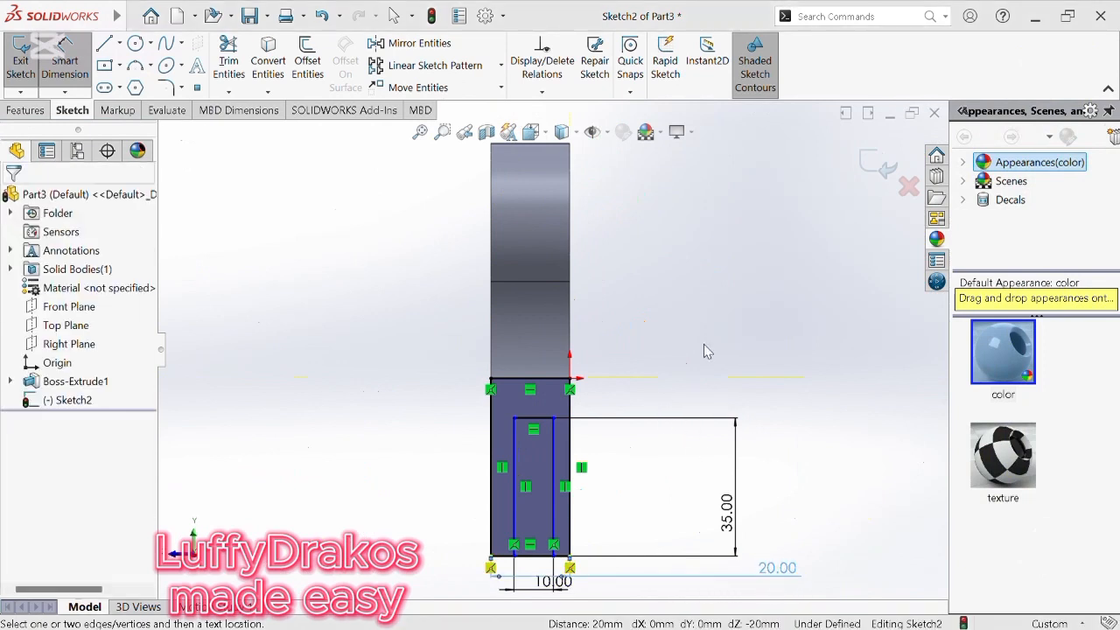
key(Escape)
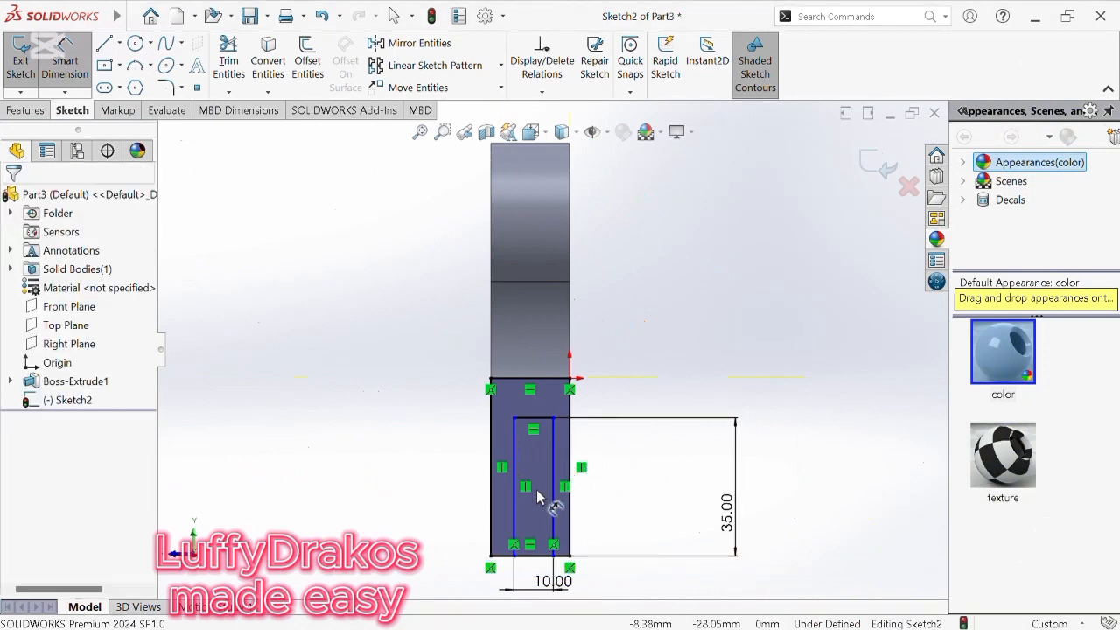
Step: Dimension the gap between the outline's bottom-left corner and the slot's left bottom endpoint as 5 mm
click(491, 557)
click(516, 557)
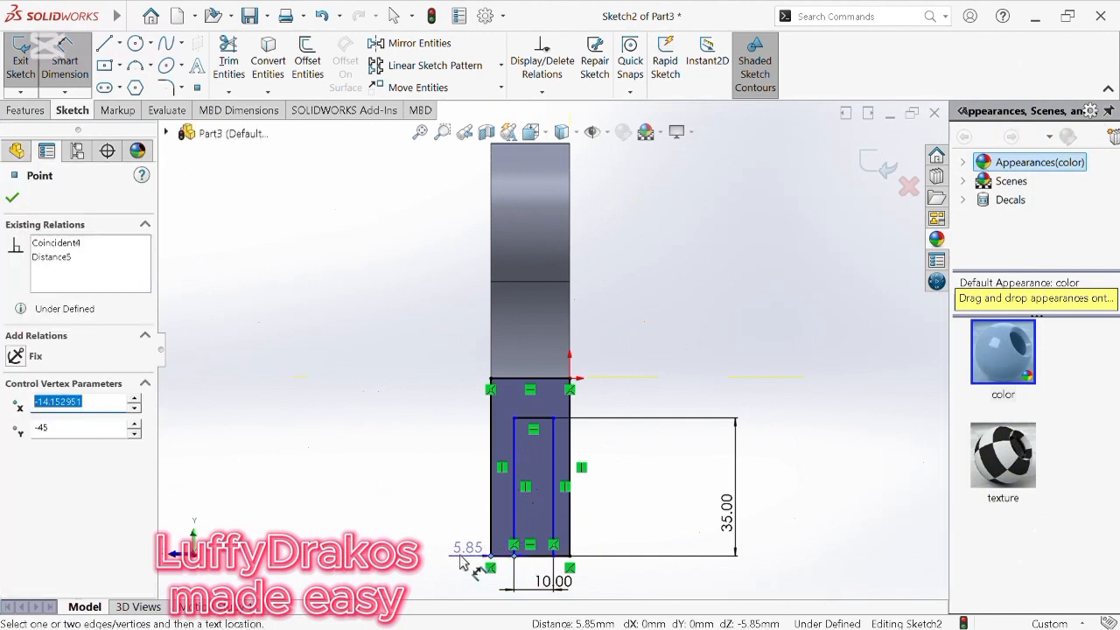
click(388, 542)
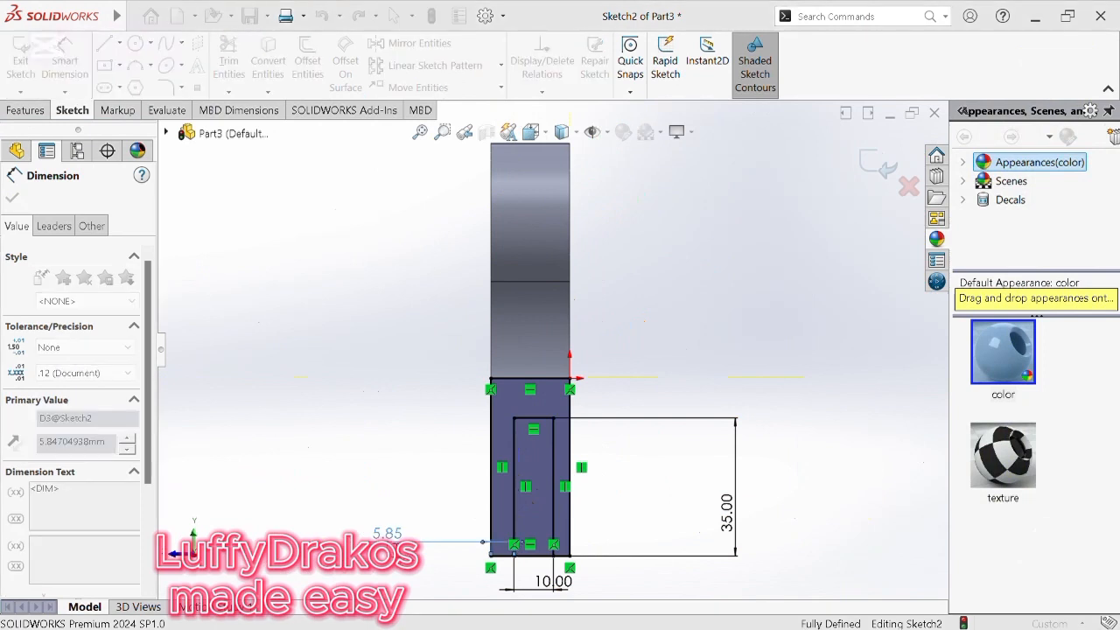
text(5)
key(Return)
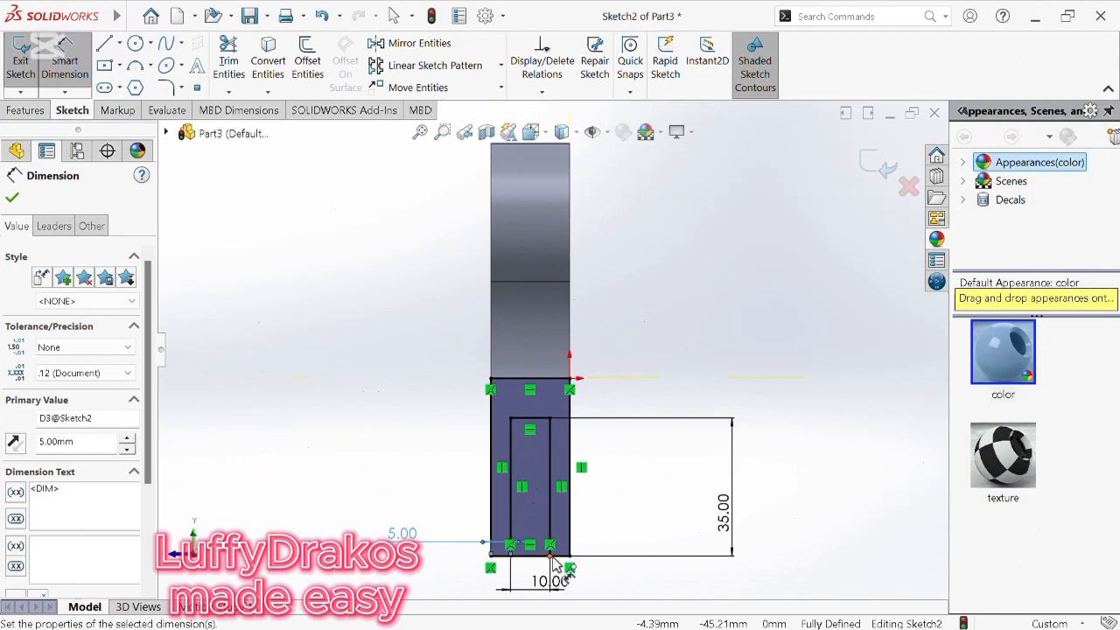
Step: Try to dimension the gap between the slot's right bottom endpoint and the outline's bottom-right corner
click(568, 567)
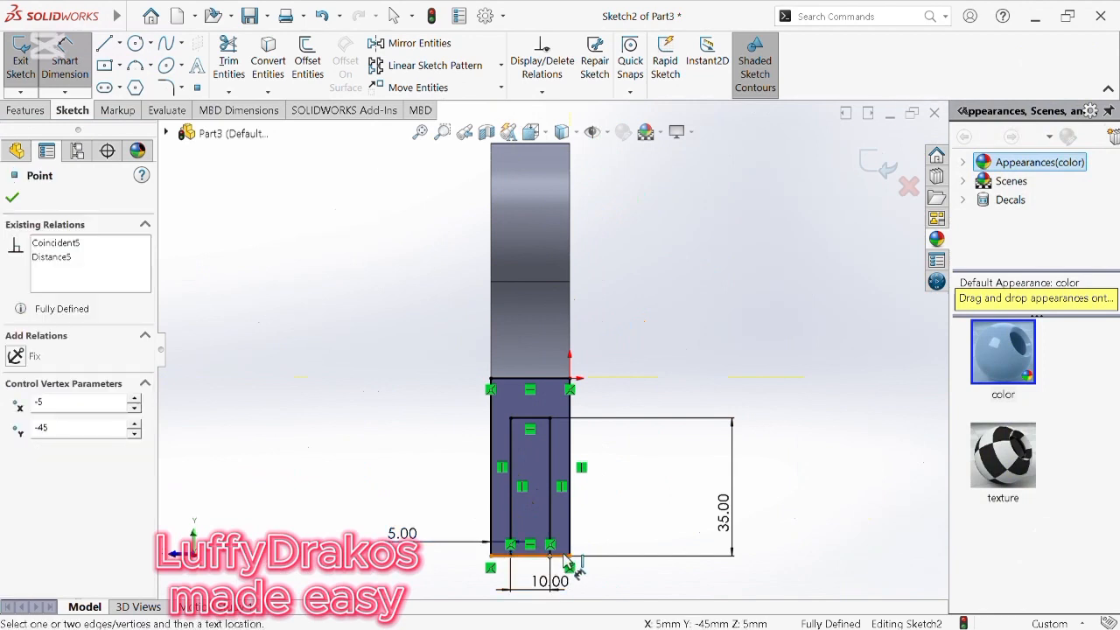
click(570, 557)
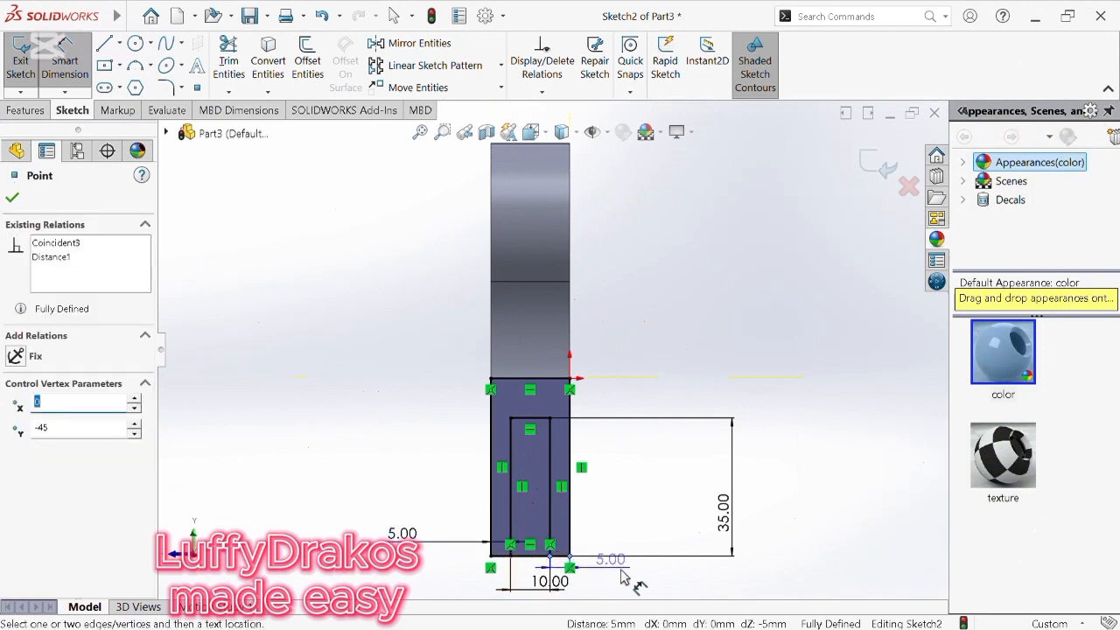
click(827, 550)
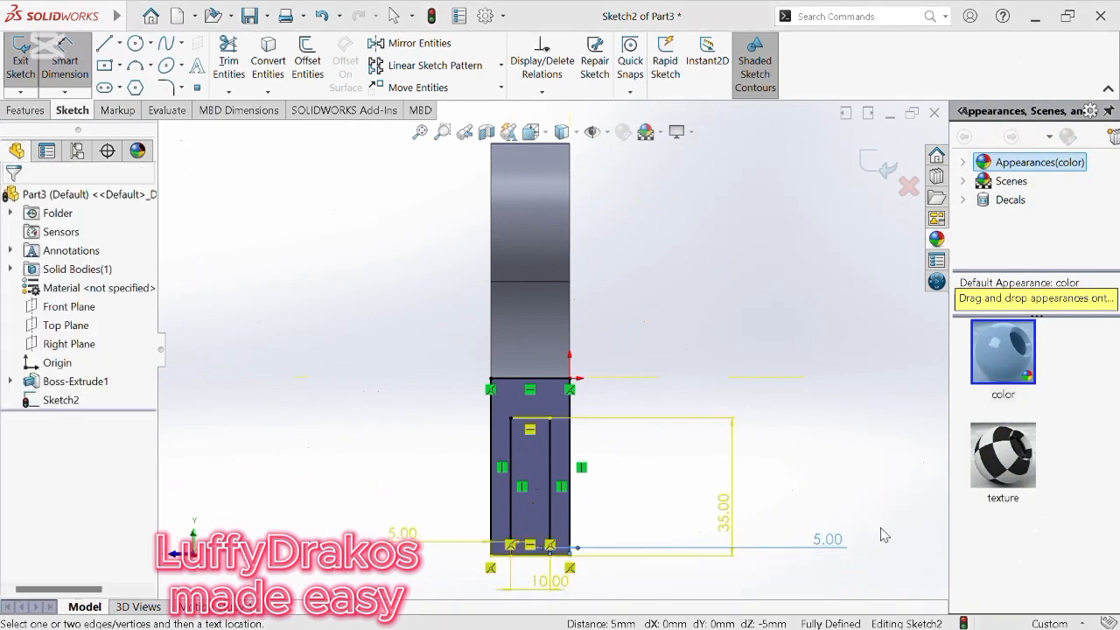
key(Delete)
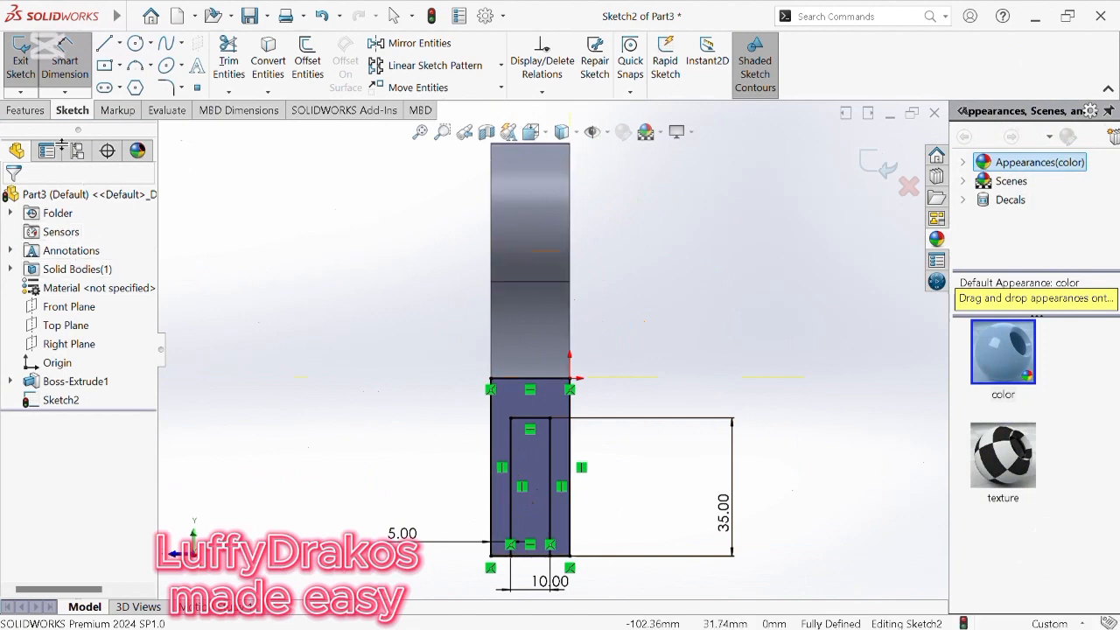
Step: Cut the slot region through the stem with a Blind Extruded Cut 20 mm deep
click(44, 111)
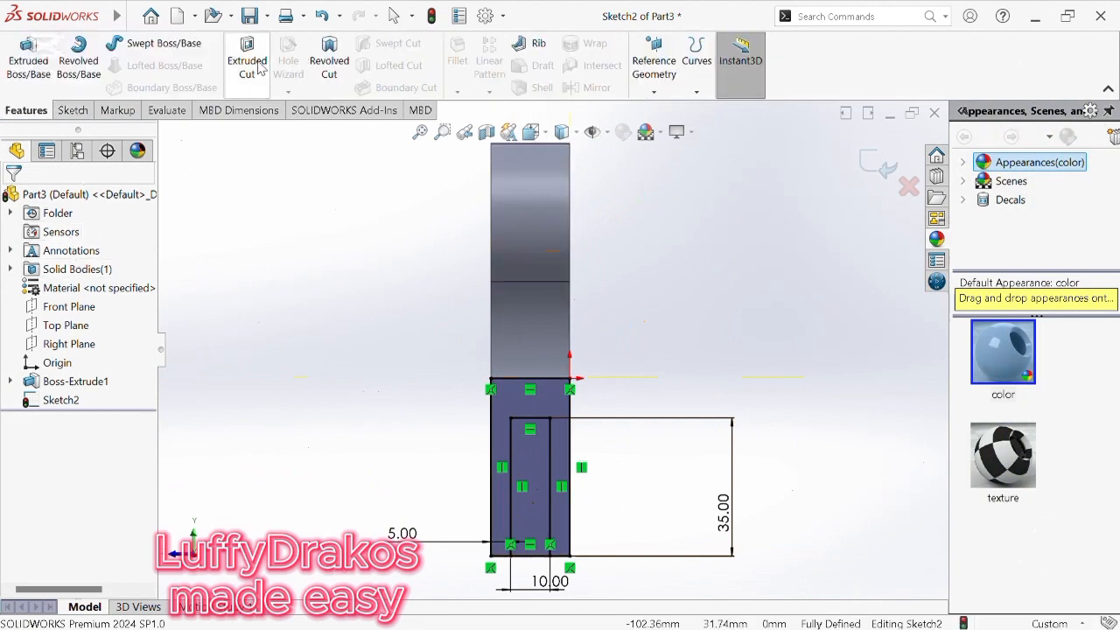
click(248, 61)
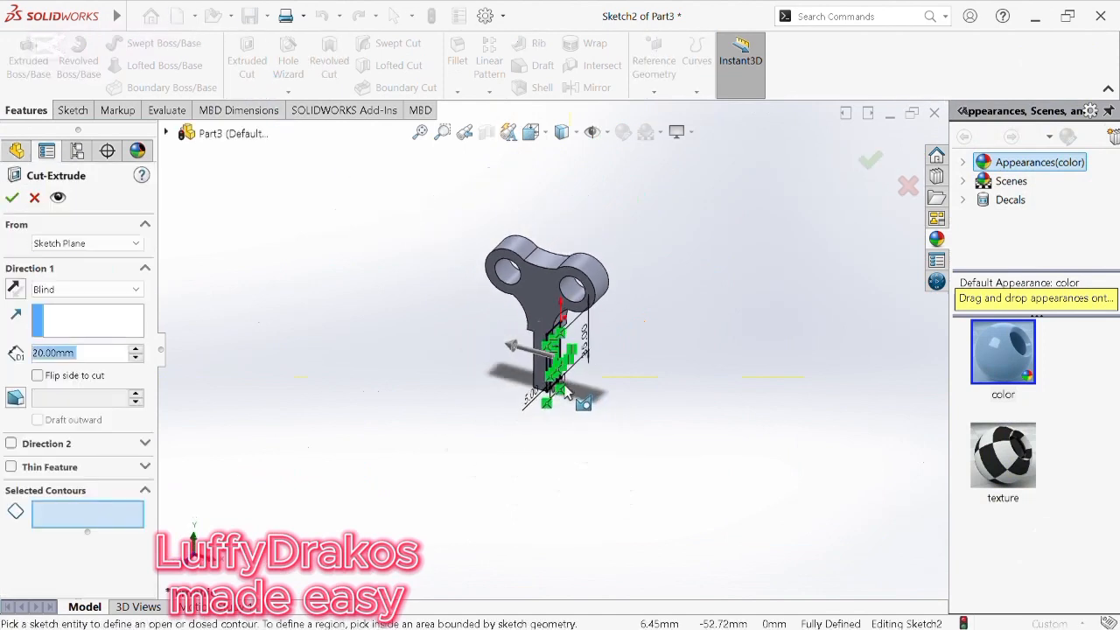
scroll(578, 393, down, 5)
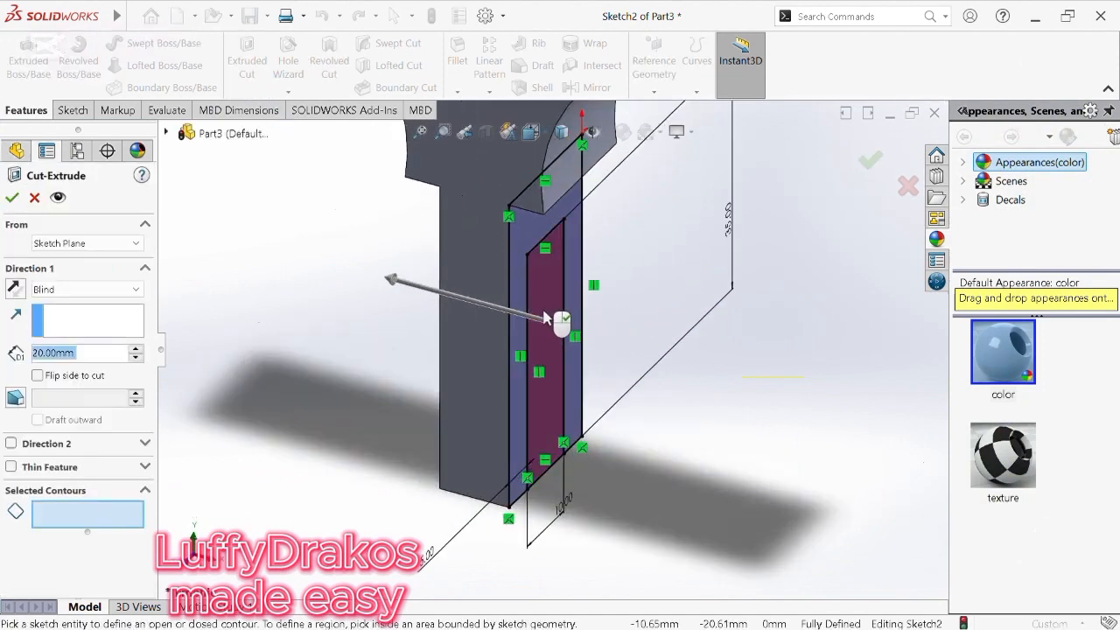
click(563, 324)
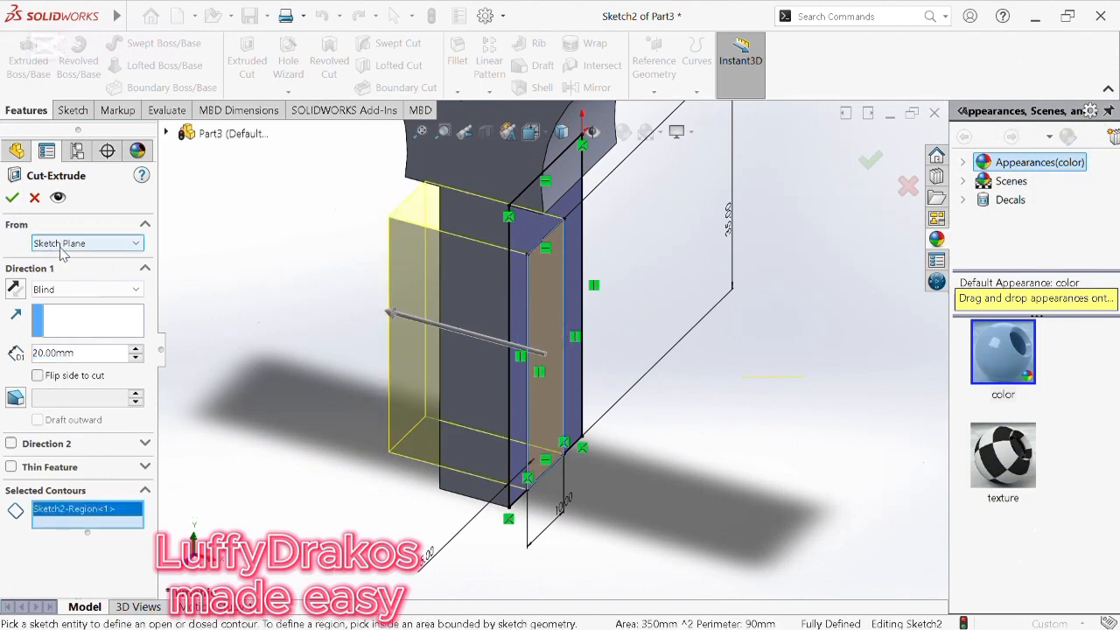
click(11, 200)
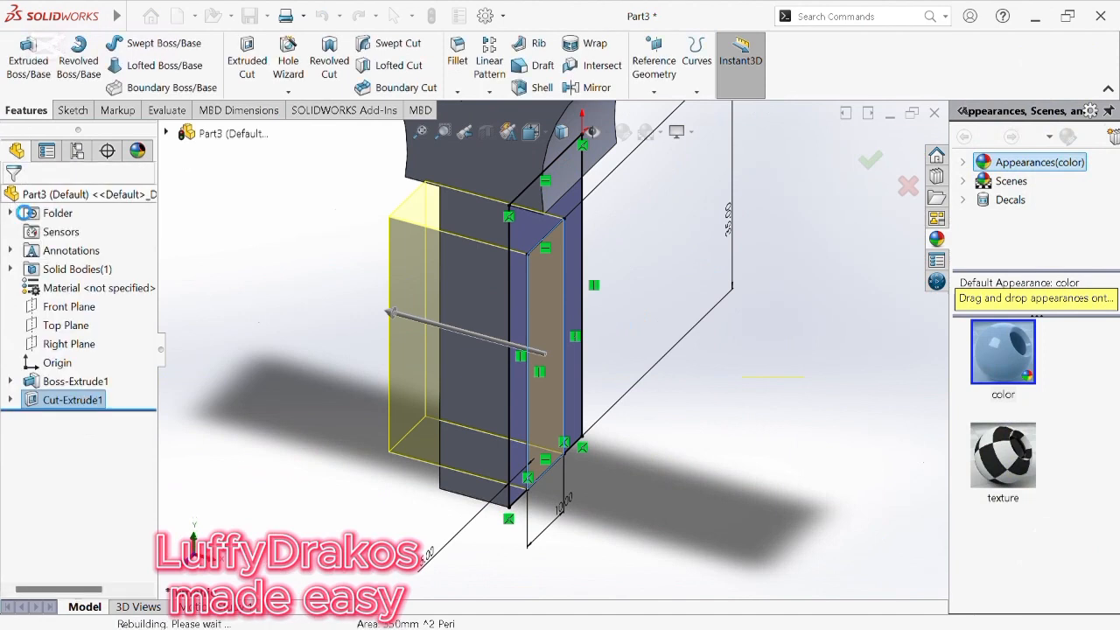
click(279, 269)
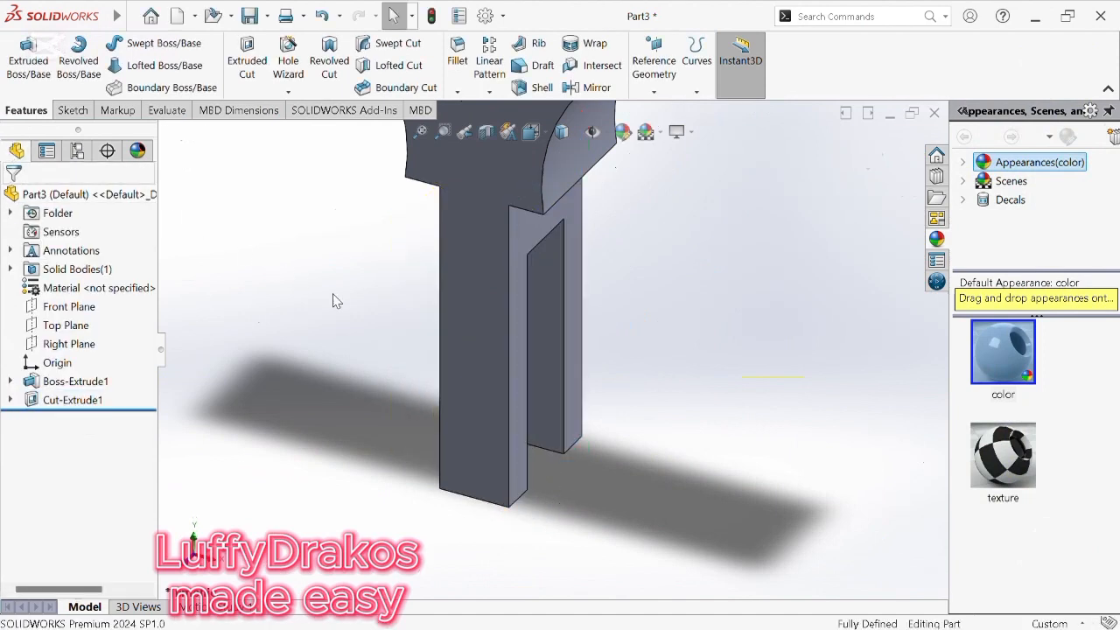
key(f)
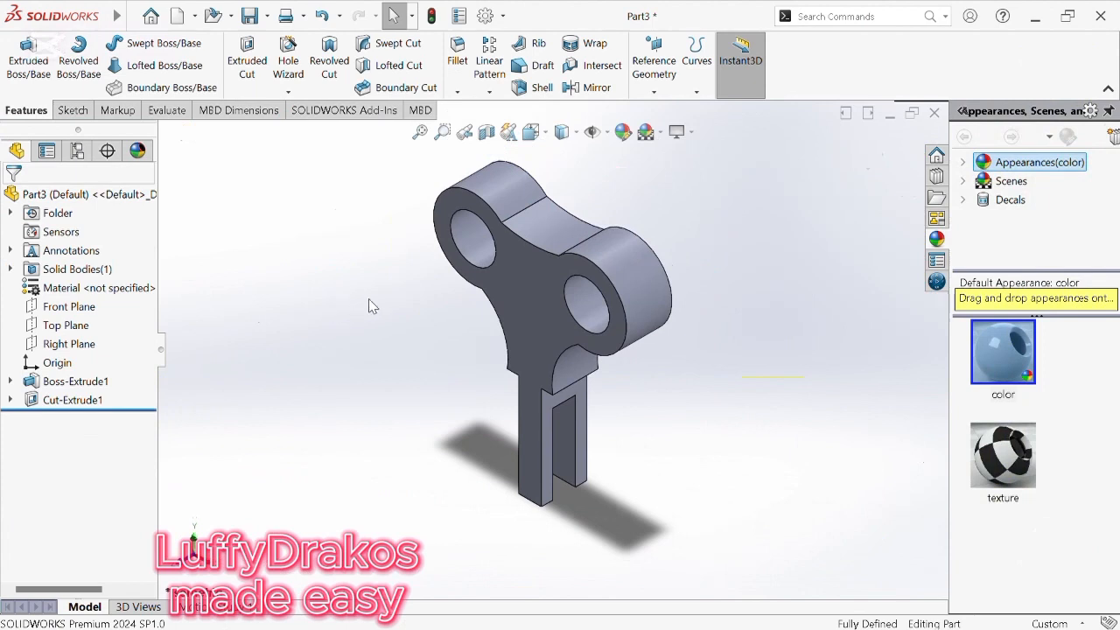
Step: Colour only the inner faces of the two ring holes bright yellow (RGB 255, 255, 0), with the whole part removed from the selection
click(621, 132)
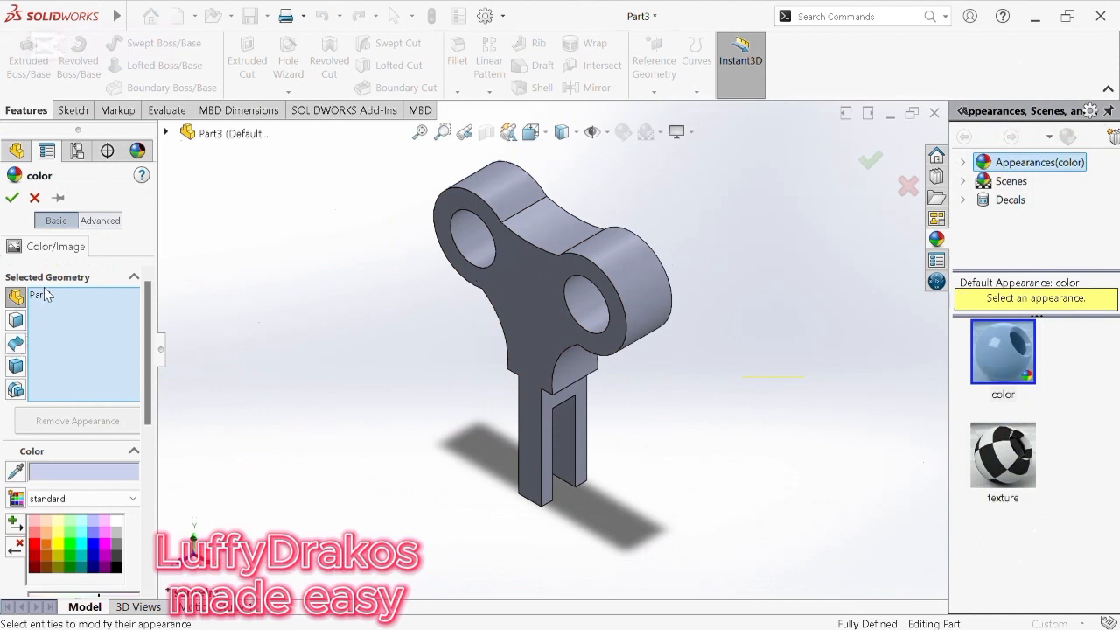
click(46, 295)
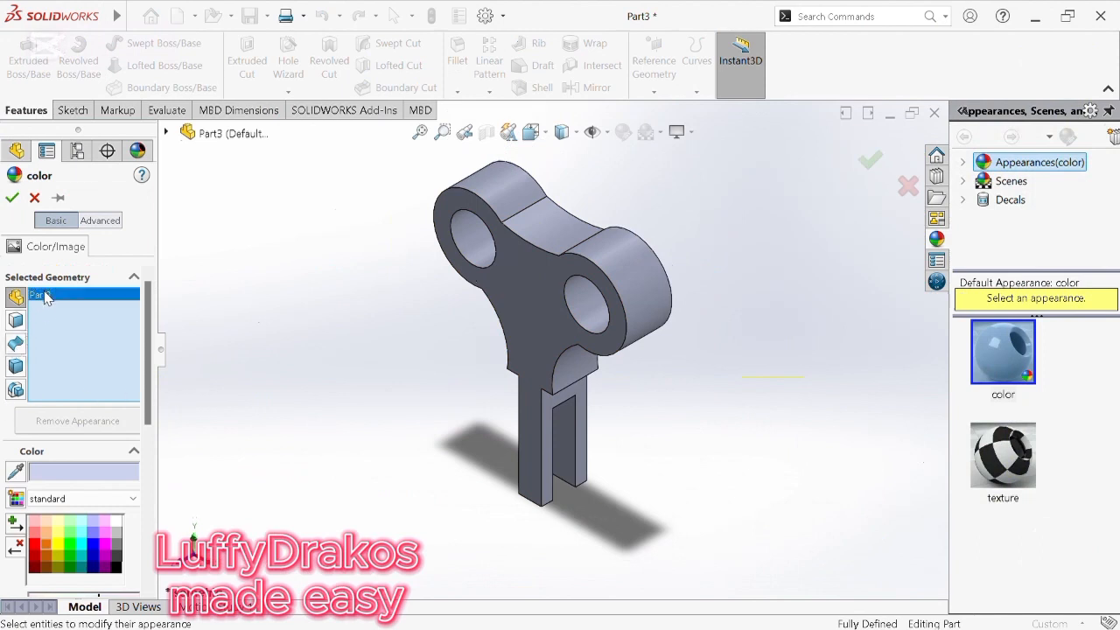
key(Delete)
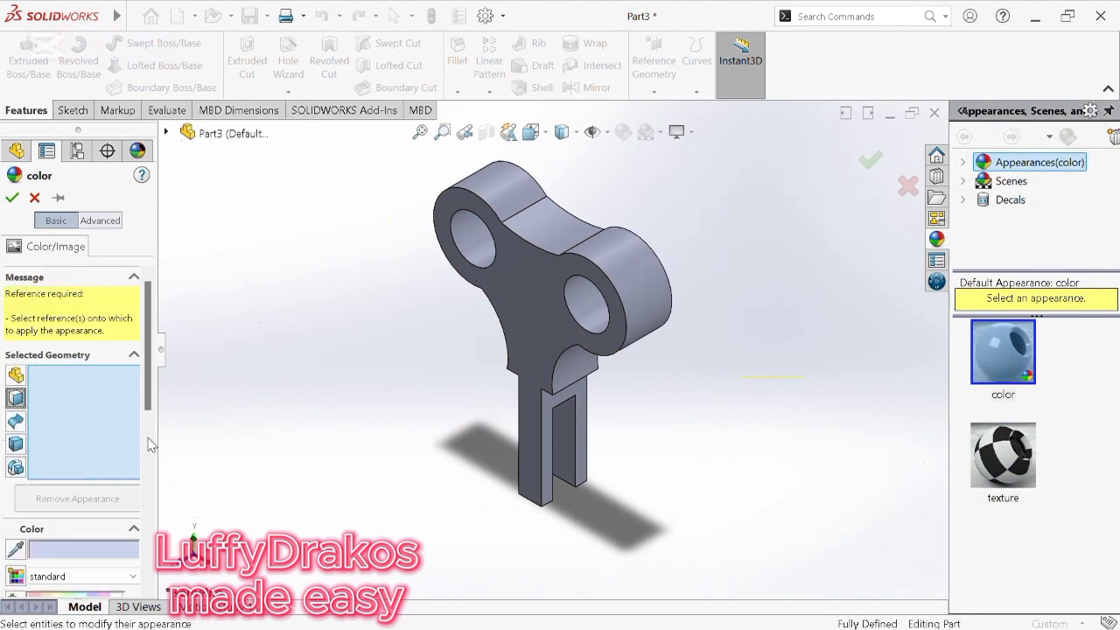
scroll(124, 477, down, 5)
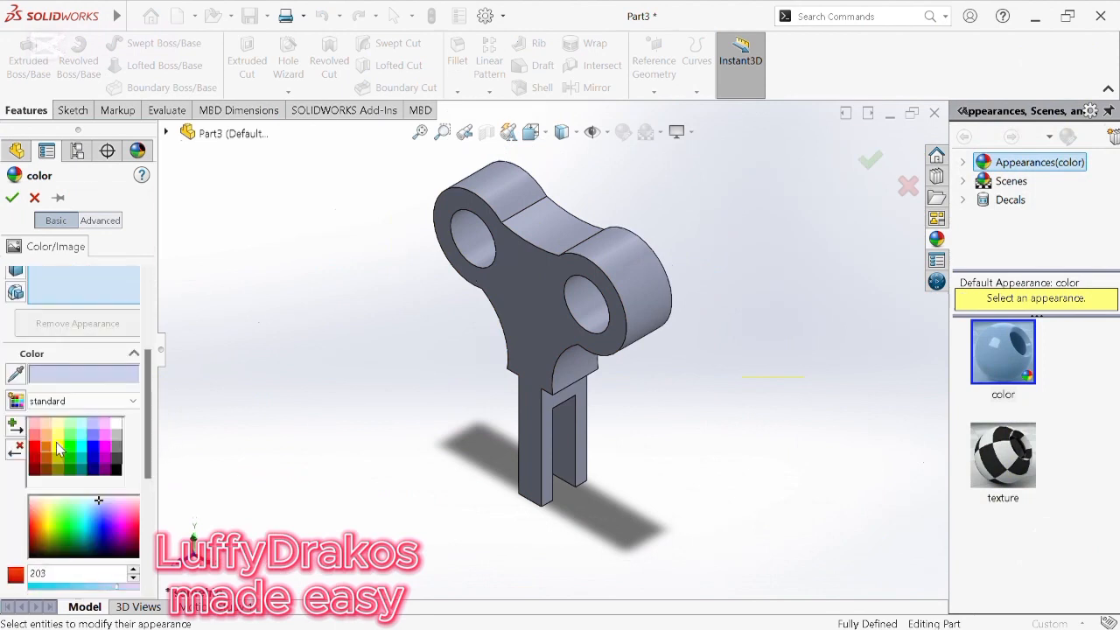
click(56, 437)
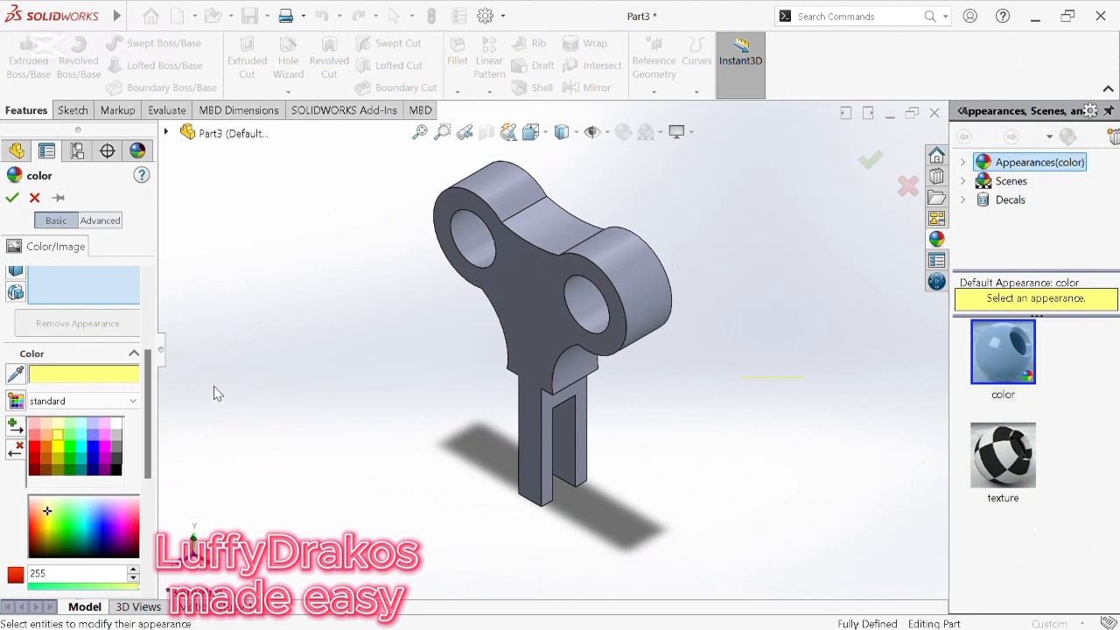
click(467, 232)
click(593, 321)
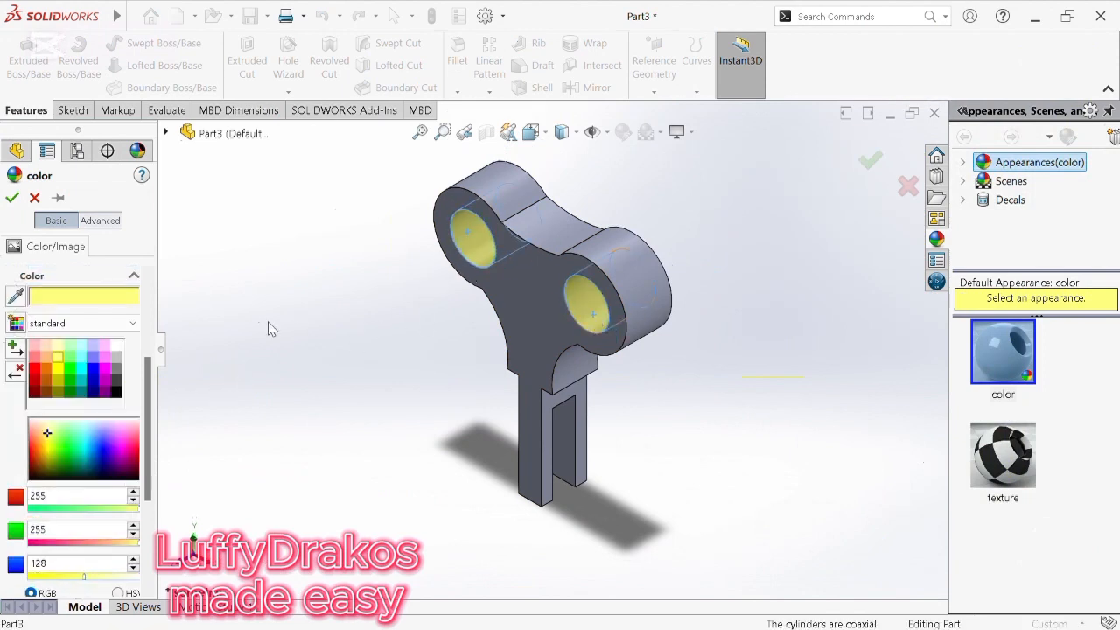
click(56, 376)
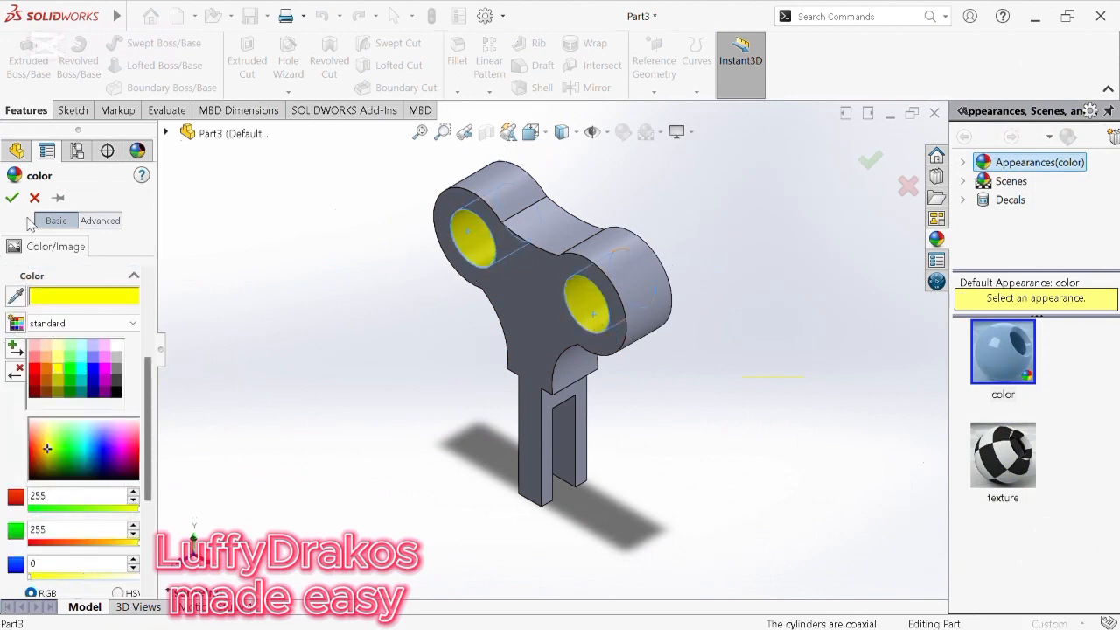
click(13, 198)
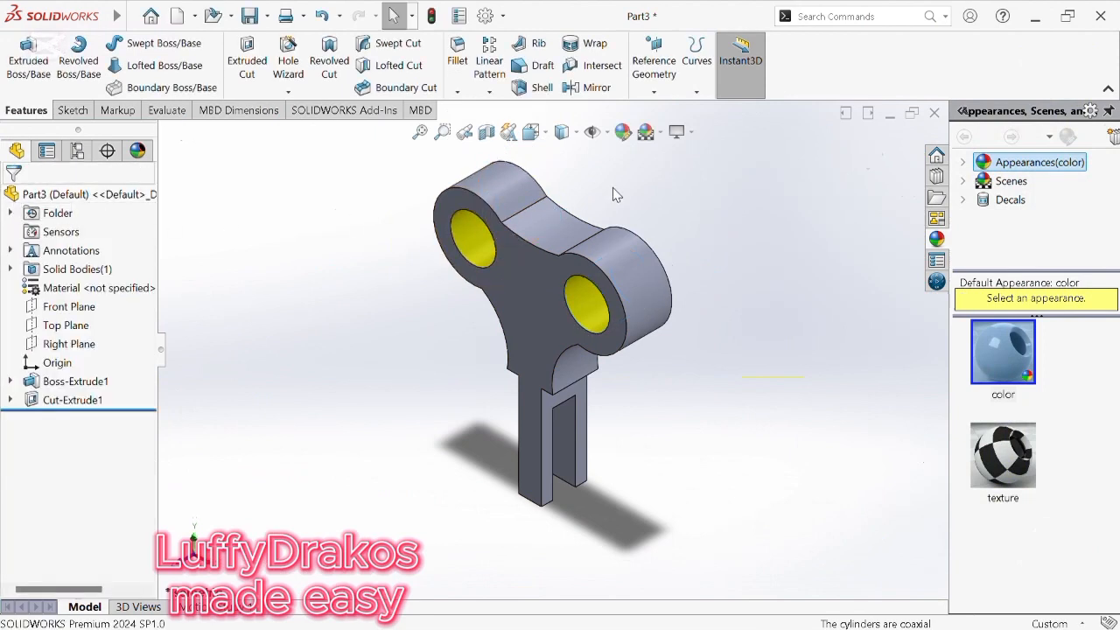
Step: Colour the slotted side face of the stem red (RGB 255, 0, 0), with the whole part removed from the selection
click(622, 135)
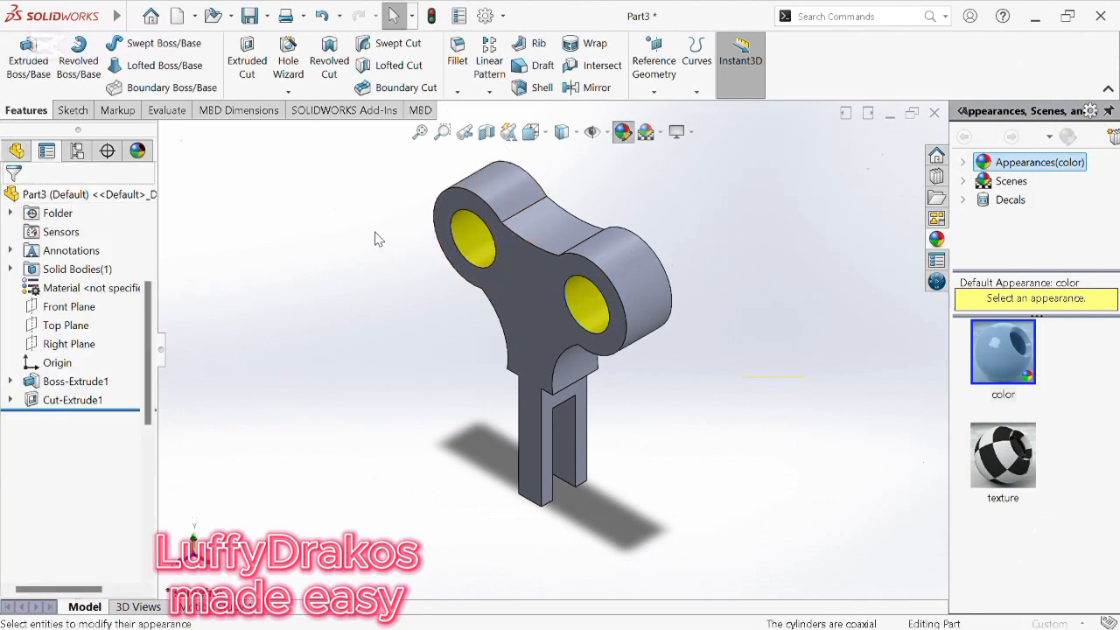
click(41, 294)
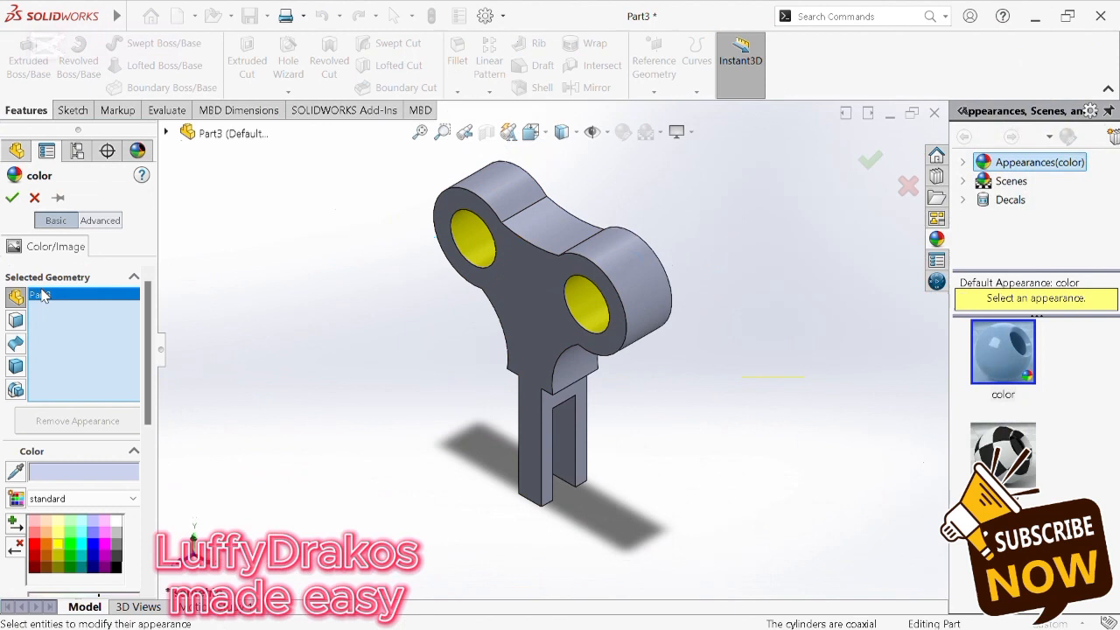
key(Delete)
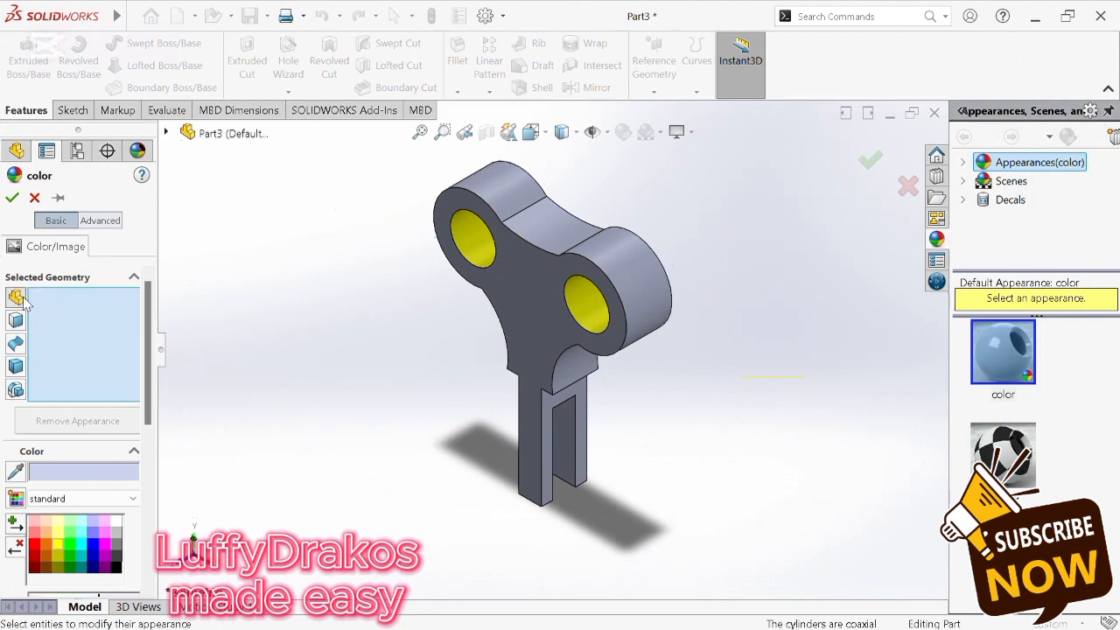
click(15, 322)
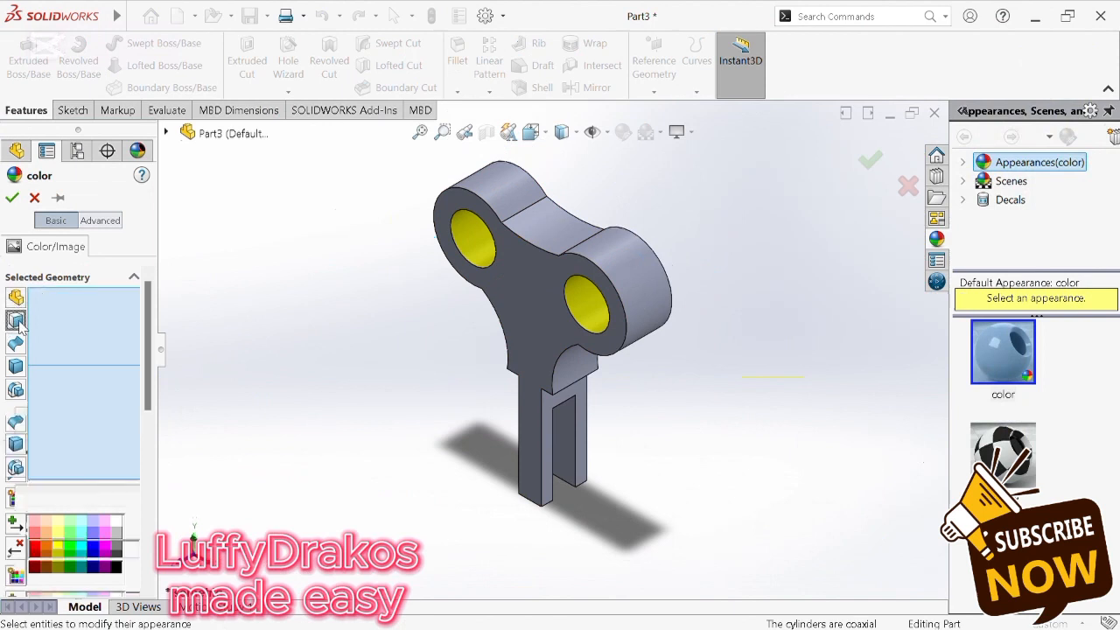
scroll(149, 464, down, 3)
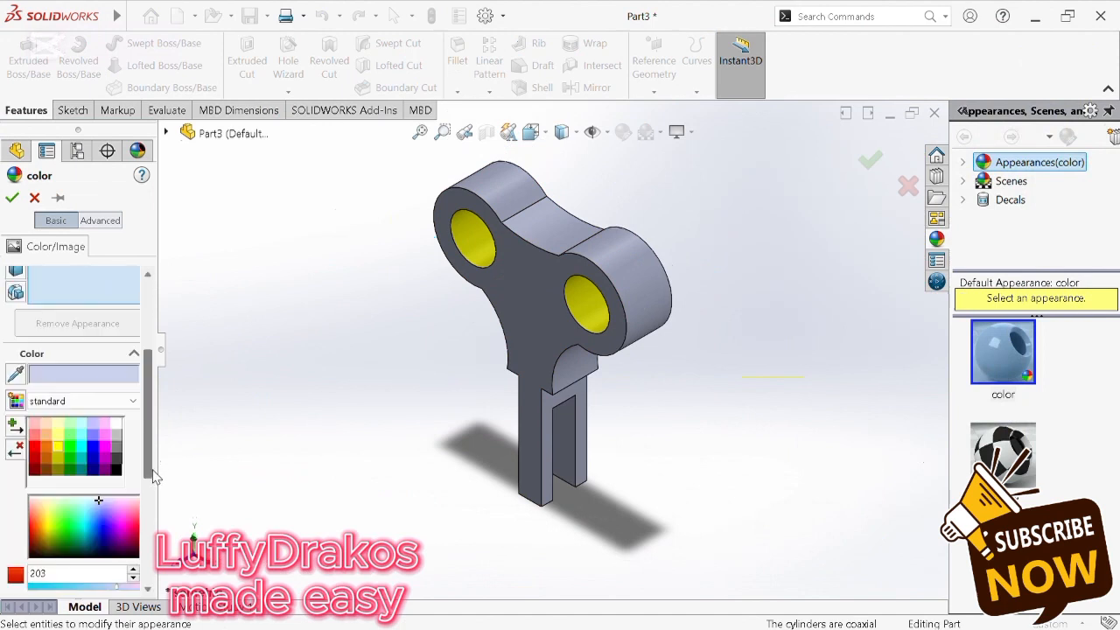
click(37, 453)
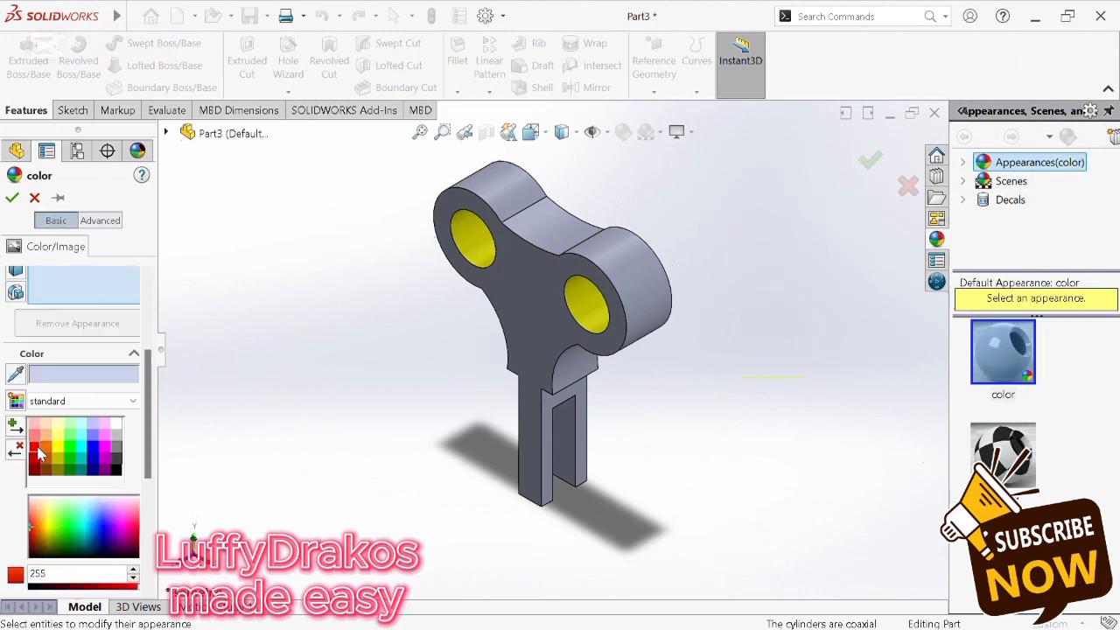
click(549, 424)
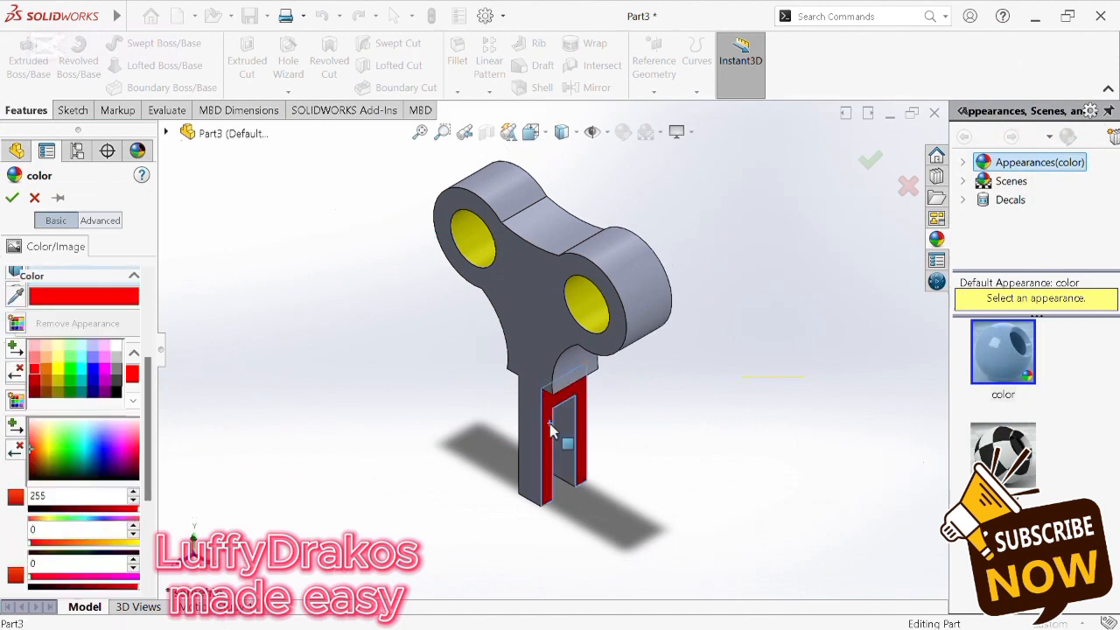
Step: Add the opposite slotted side face of the stem to the red colouring and apply it
key(Left)
key(Left)
key(Left)
key(Left)
key(Left)
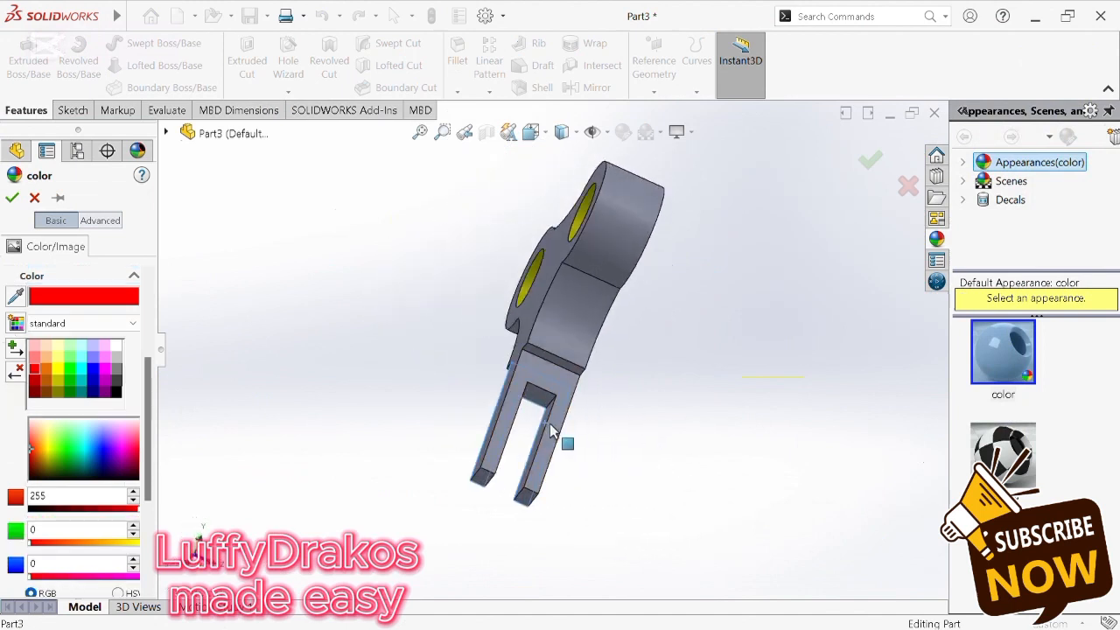
click(532, 364)
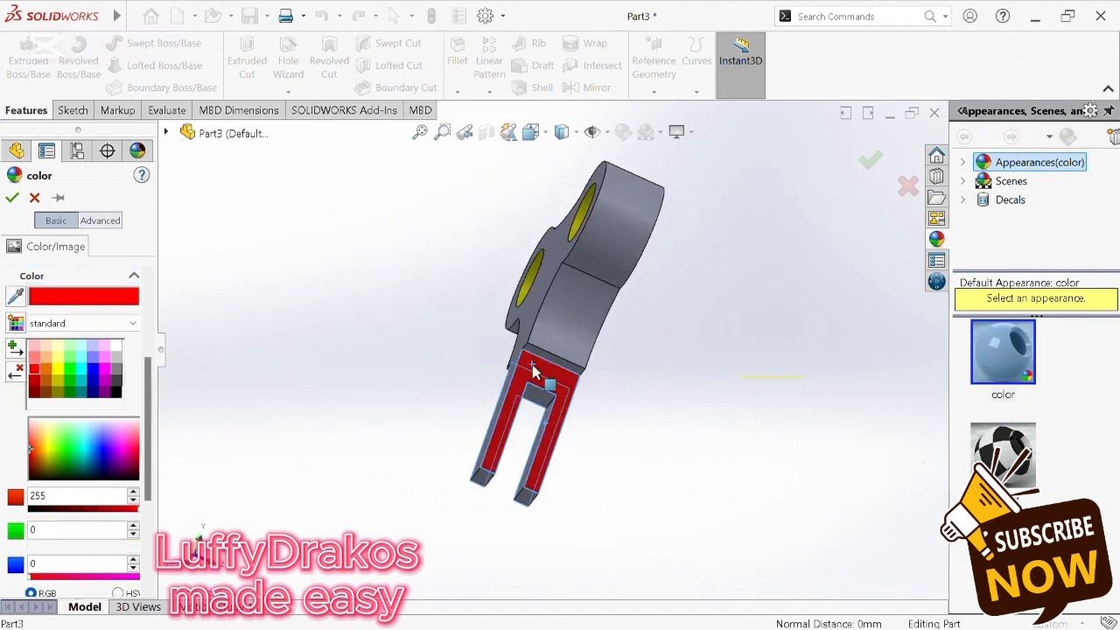
click(13, 198)
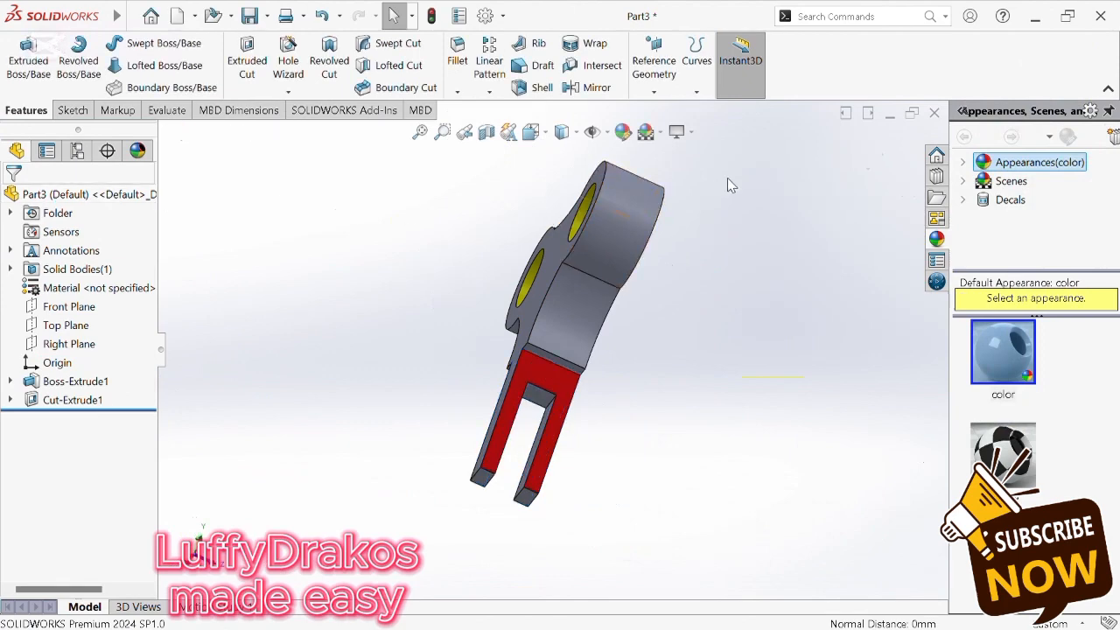
Step: Colour the inner faces of the stem's slot brown, with the whole part removed from the selection
click(629, 137)
key(ctrl+7)
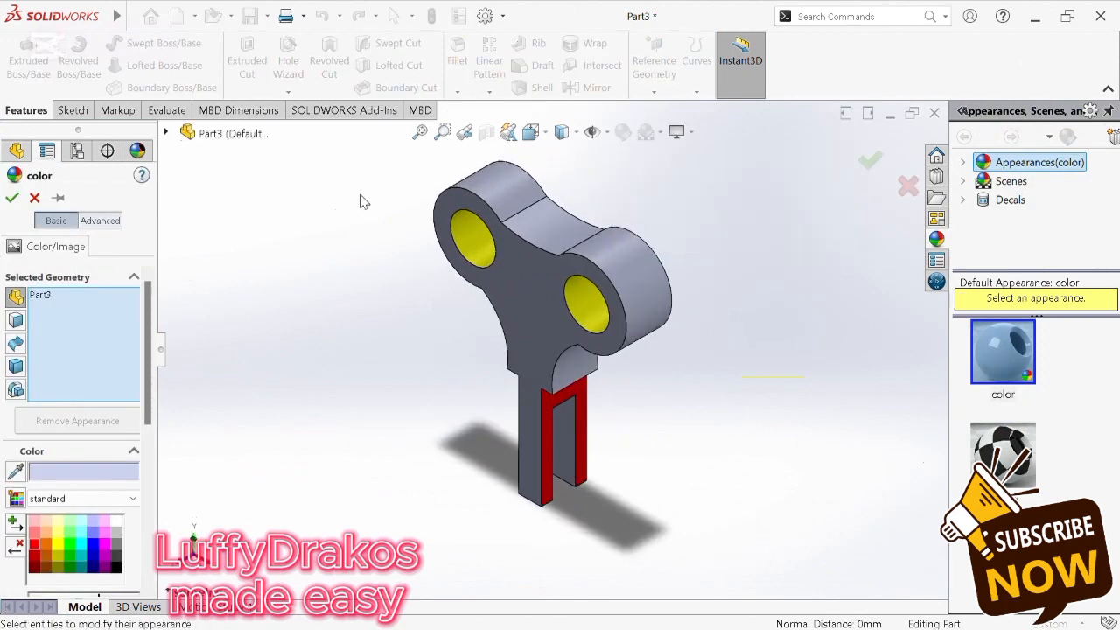
click(41, 297)
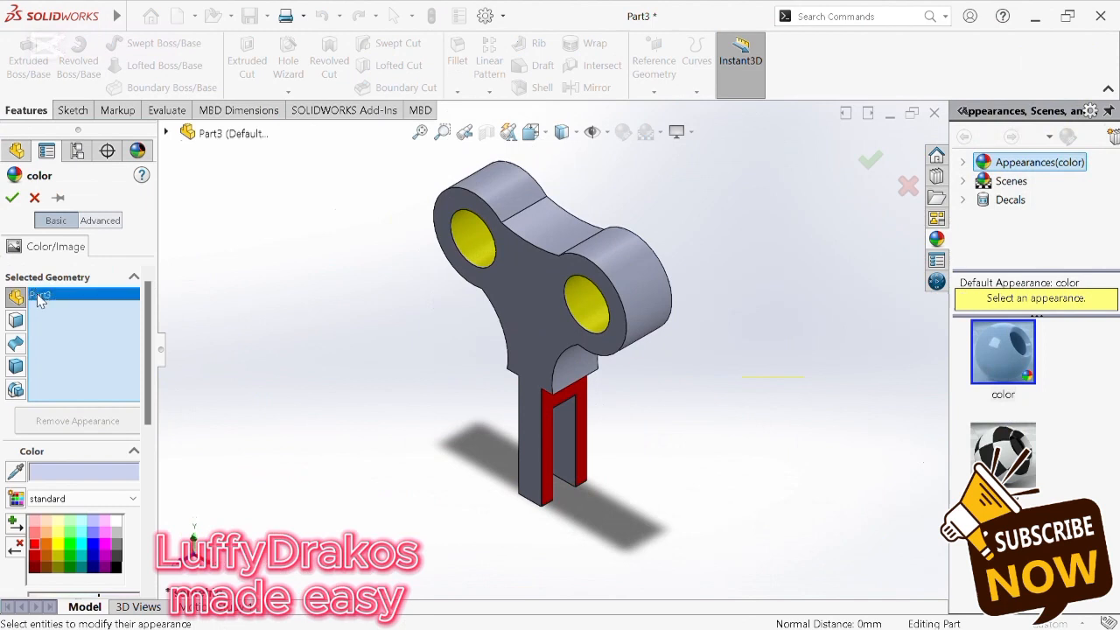
key(Delete)
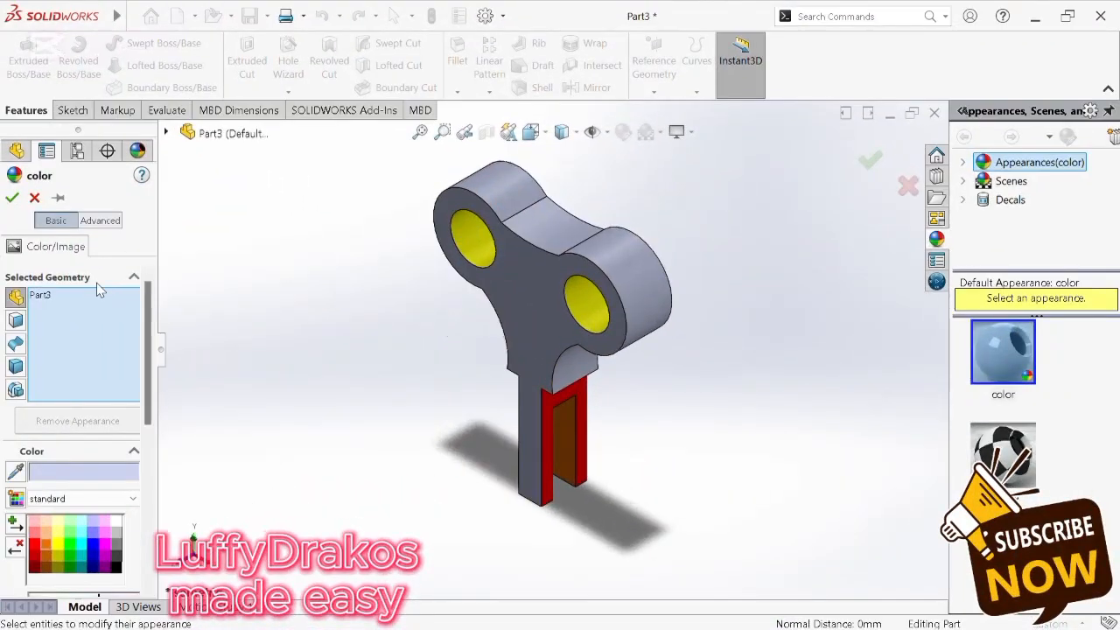
Step: Colour the key's large front face light green (RGB 128, 255, 128), with the whole part removed from the selection
click(70, 296)
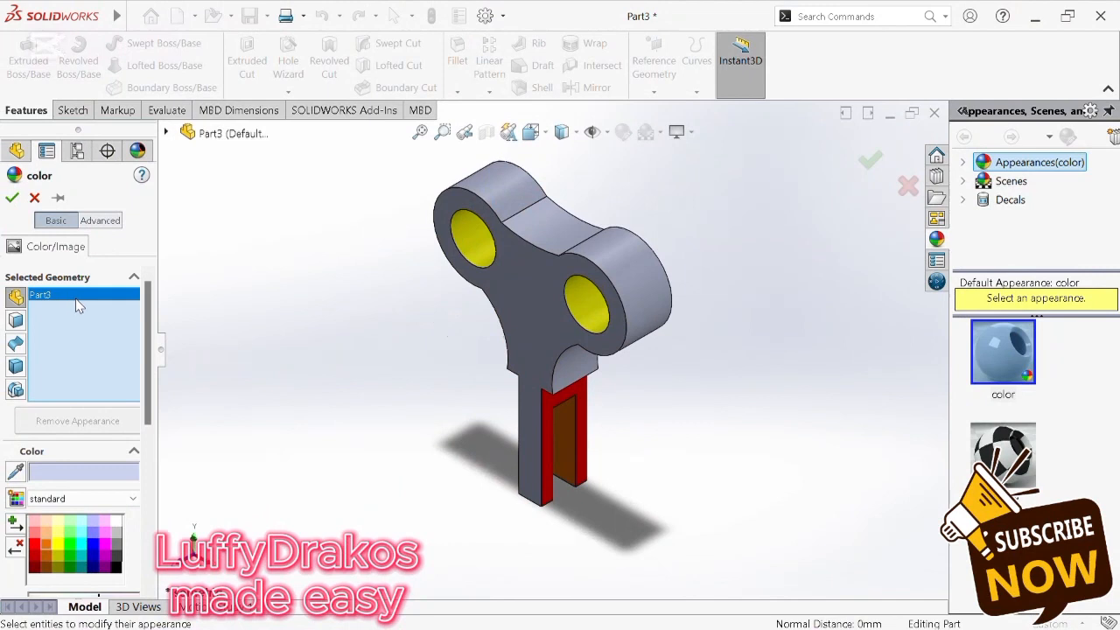
key(Delete)
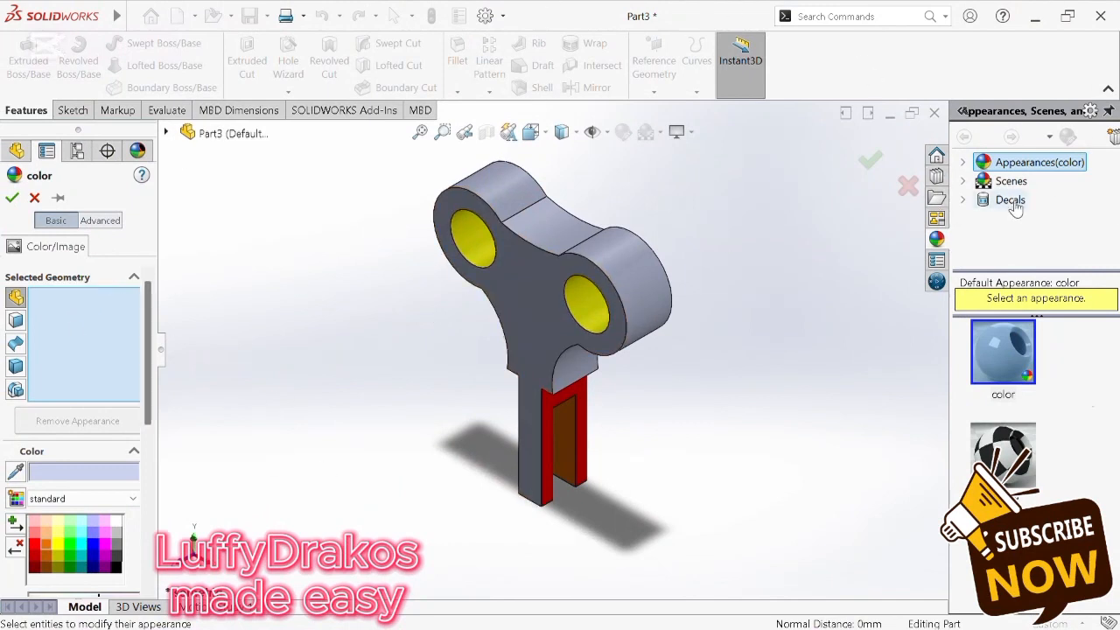
click(16, 320)
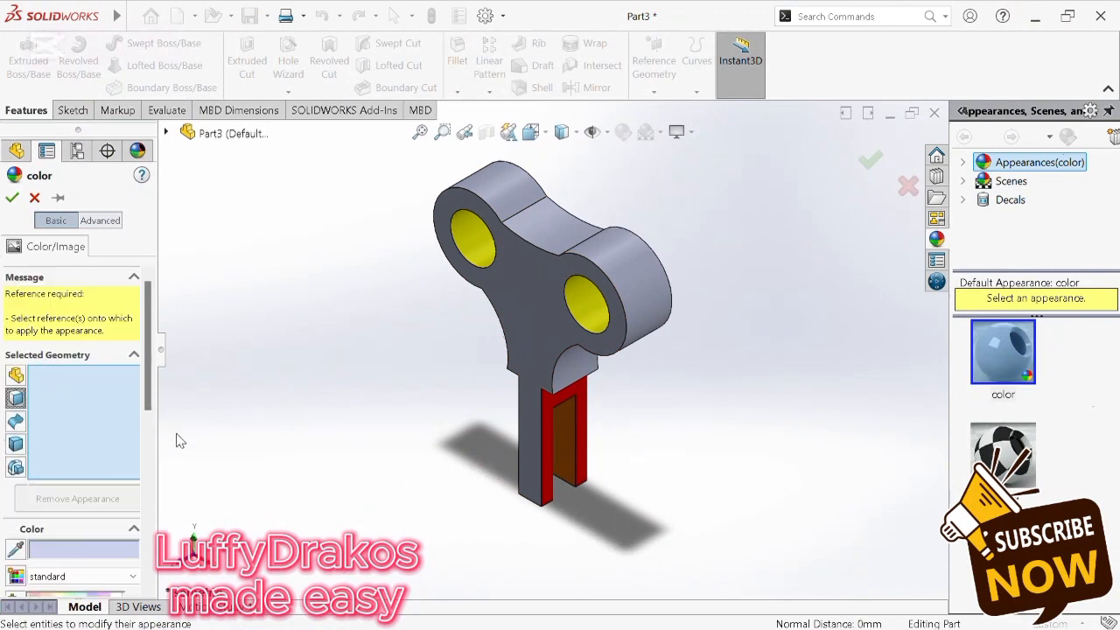
scroll(149, 436, down, 2)
scroll(160, 412, down, 1)
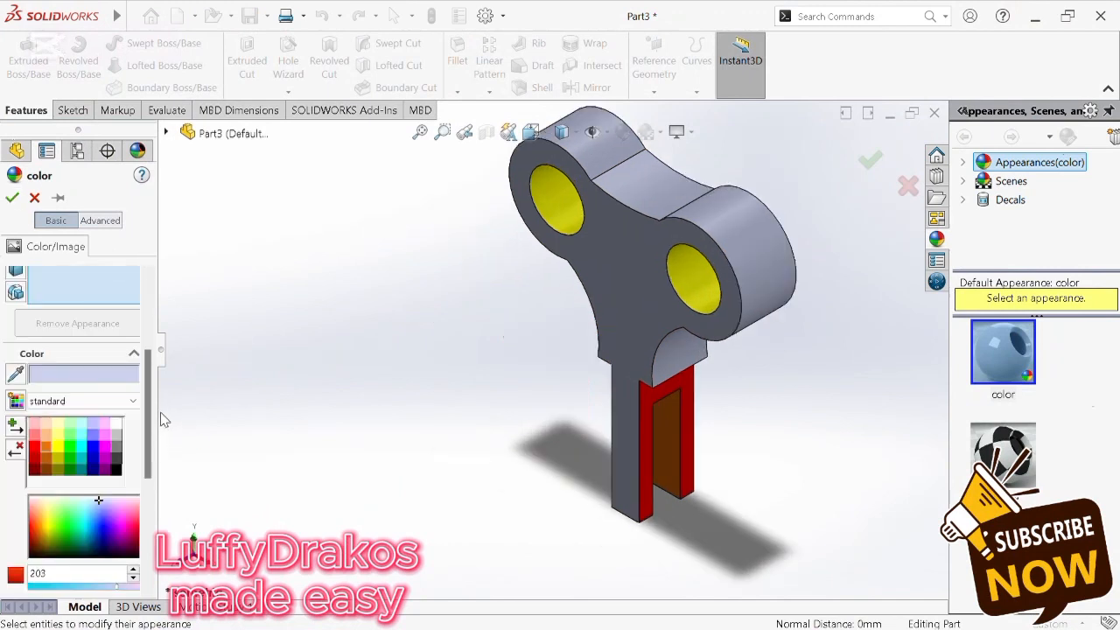
click(69, 436)
click(608, 263)
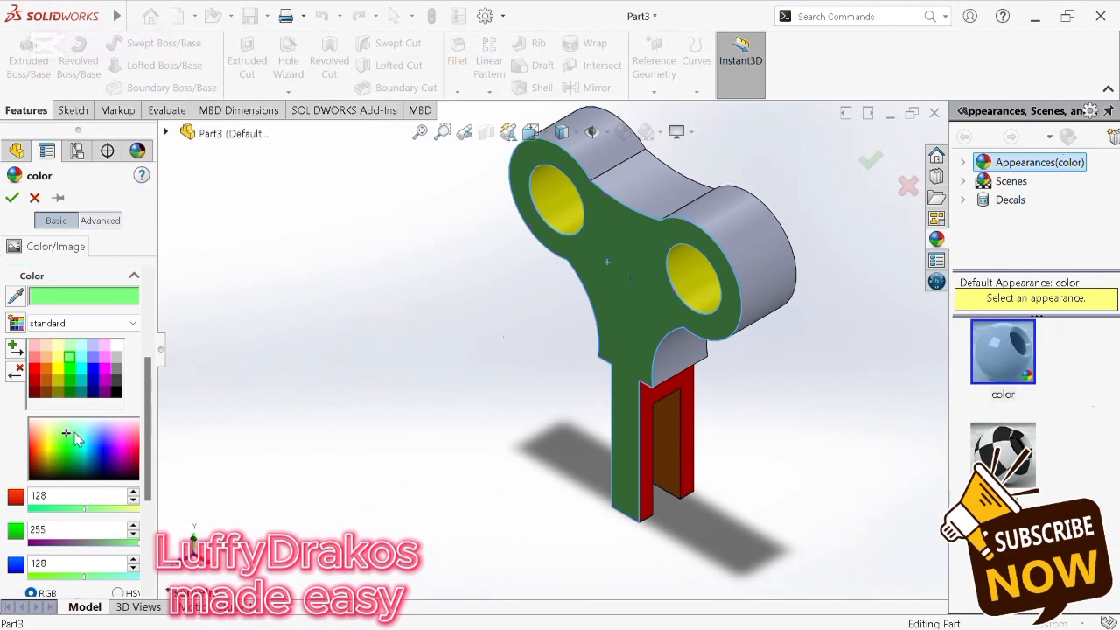
Step: Add both rings' outer faces, the concave top face between them and the concave face beside the stem to the green colouring
click(770, 326)
click(644, 169)
click(673, 360)
click(582, 131)
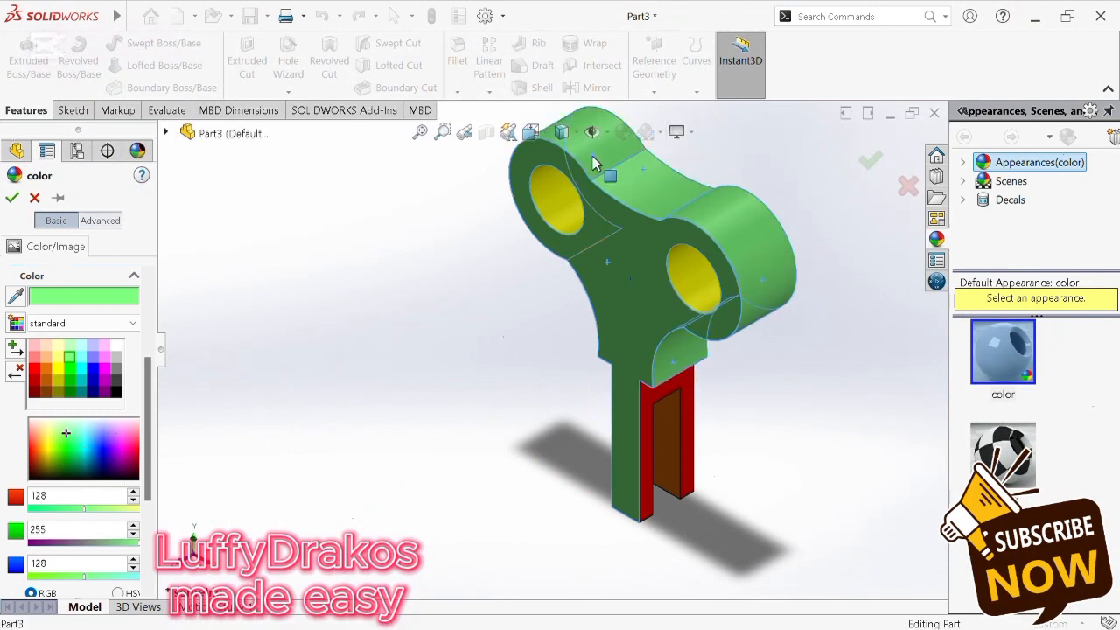
Step: Add the remaining concave side face and the large back face to the green colouring, apply it and show the isometric view
middle_drag(592, 156, 602, 169)
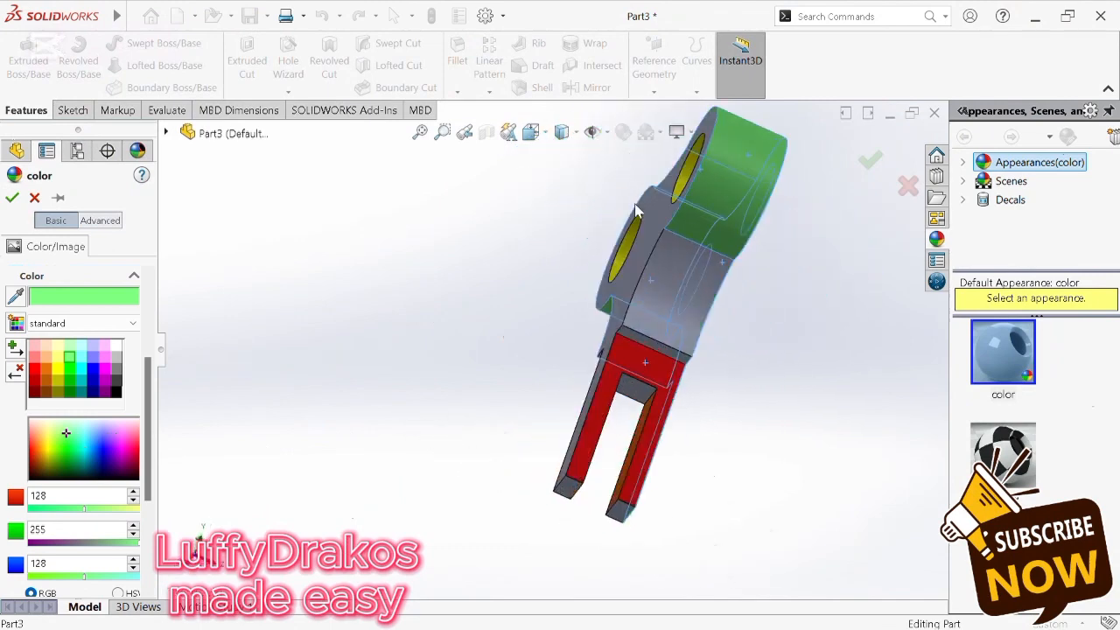
click(655, 267)
click(657, 245)
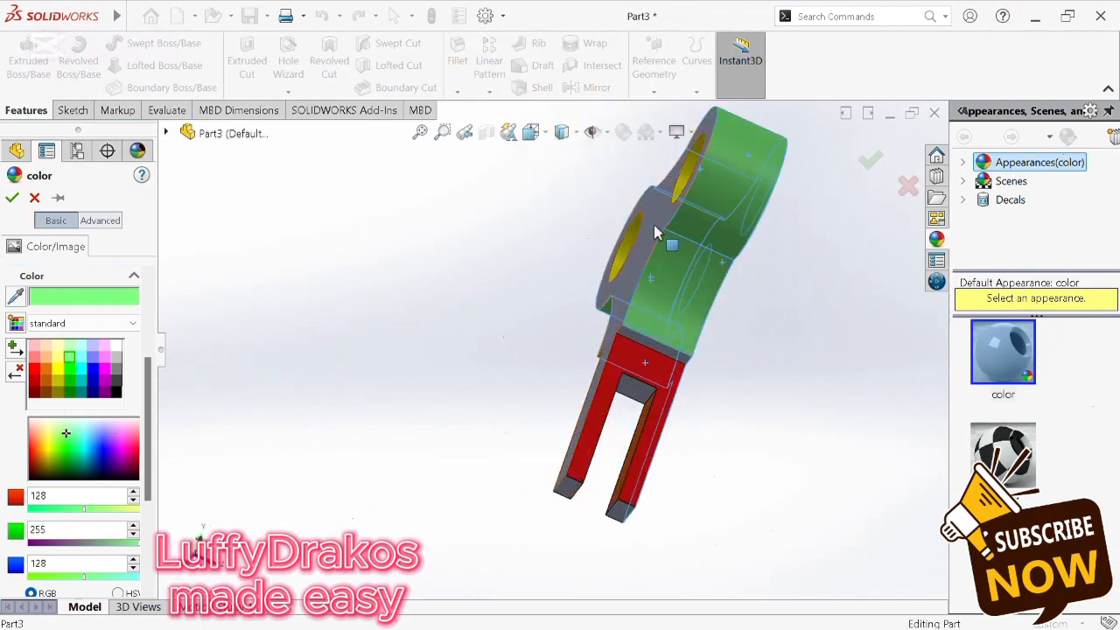
middle_drag(649, 247, 647, 248)
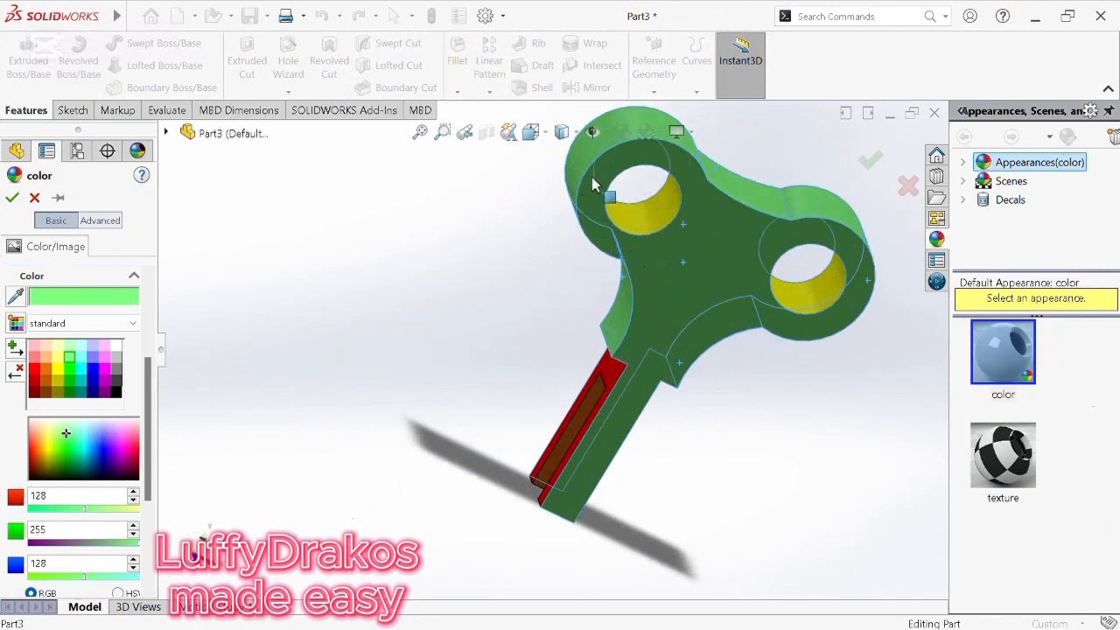
click(13, 198)
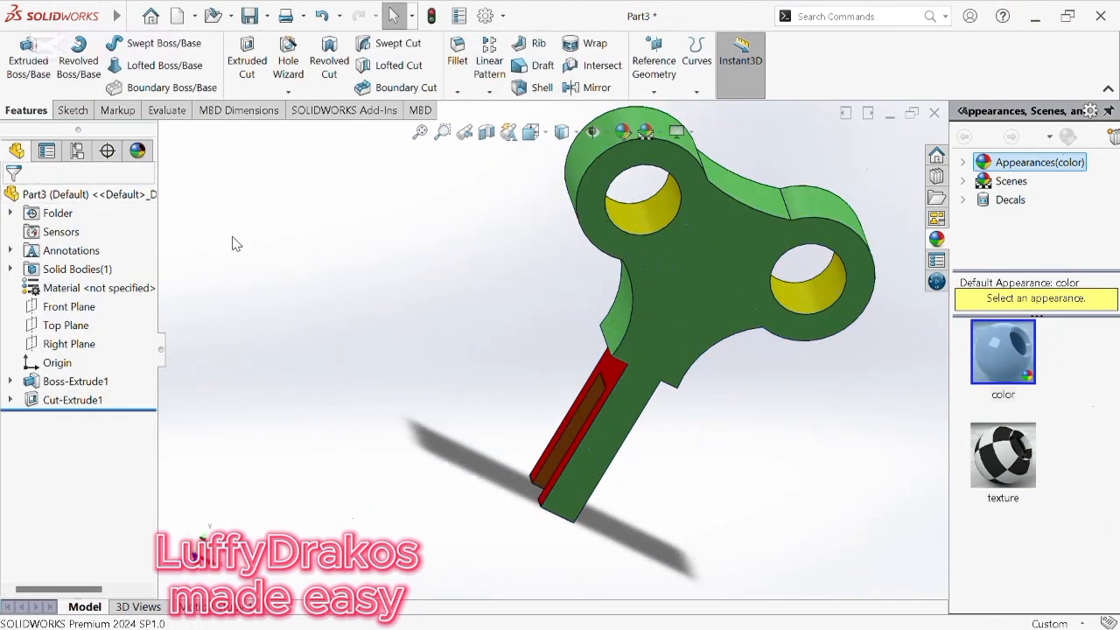
key(ctrl+7)
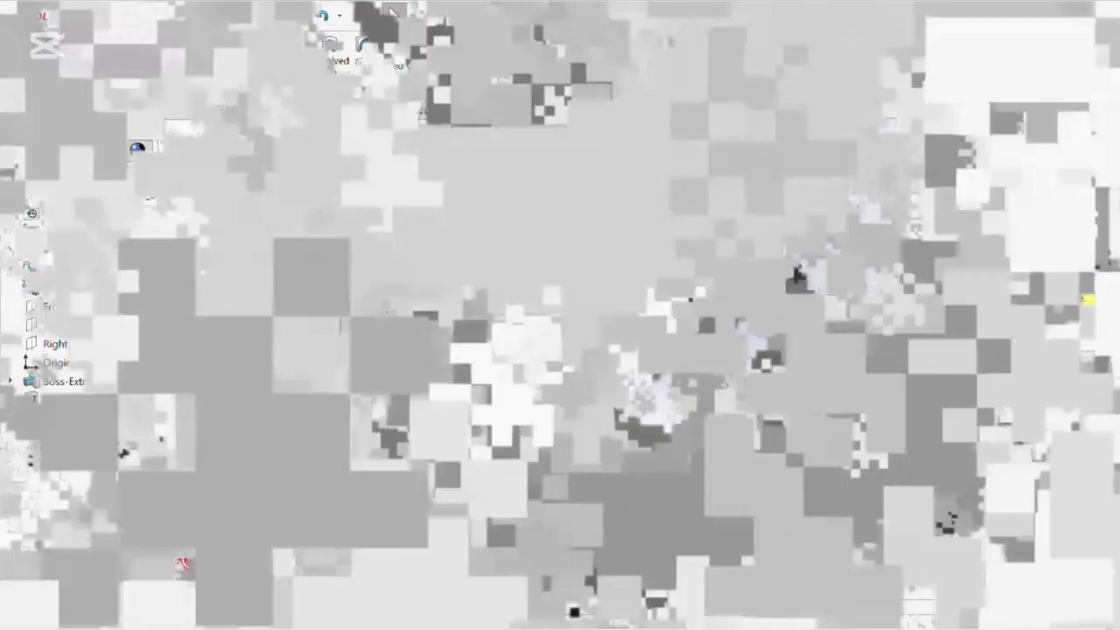